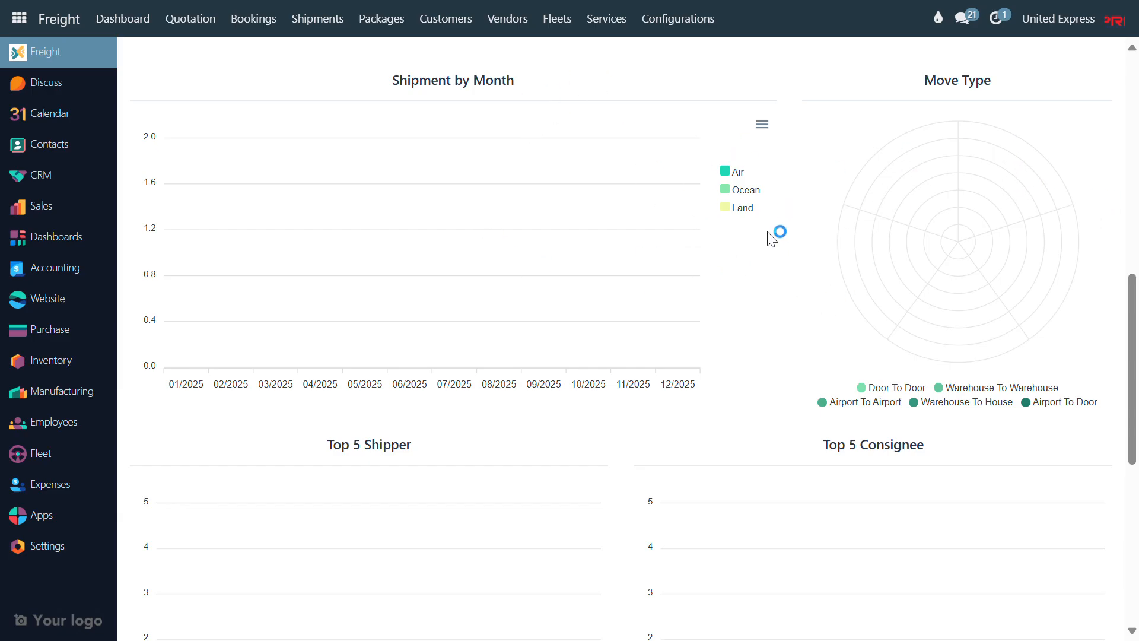
Step: Examine the freight dashboard charts for shipments by month, move type, top shippers and consignees, and monthly invoices and bills
scroll(628, 389, "down", 5)
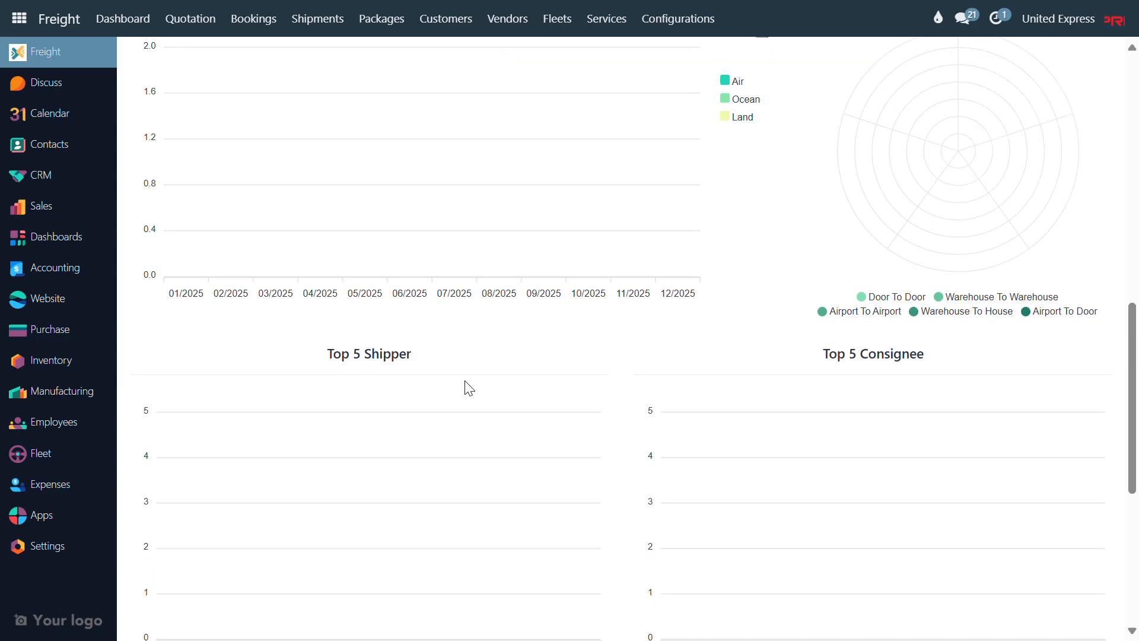
scroll(912, 313, "down", 4)
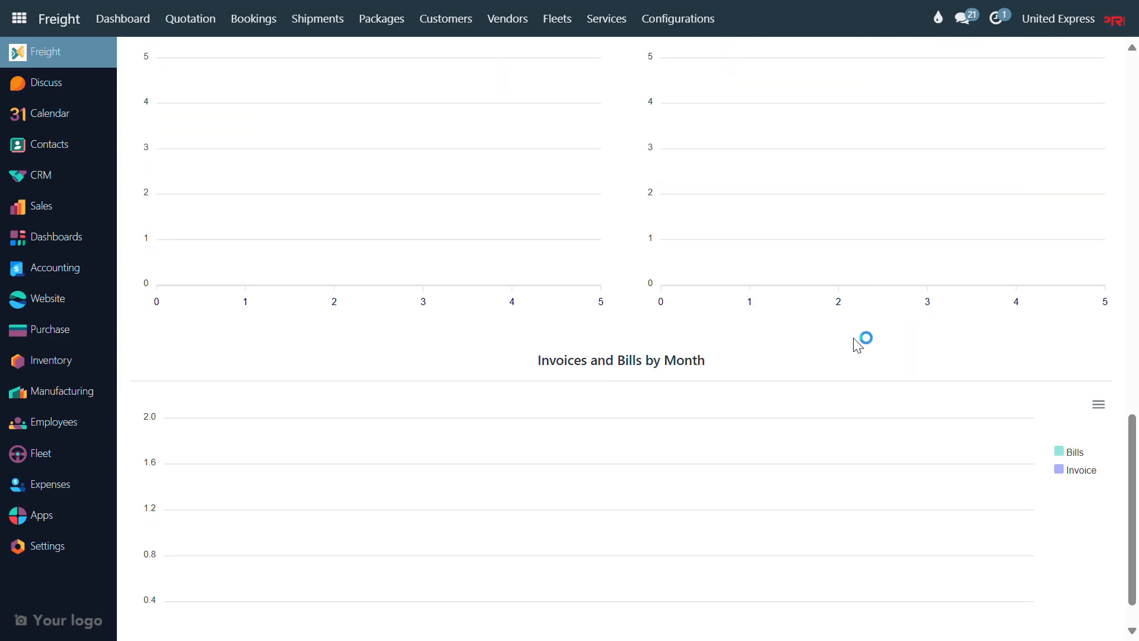
scroll(565, 421, "up", 5)
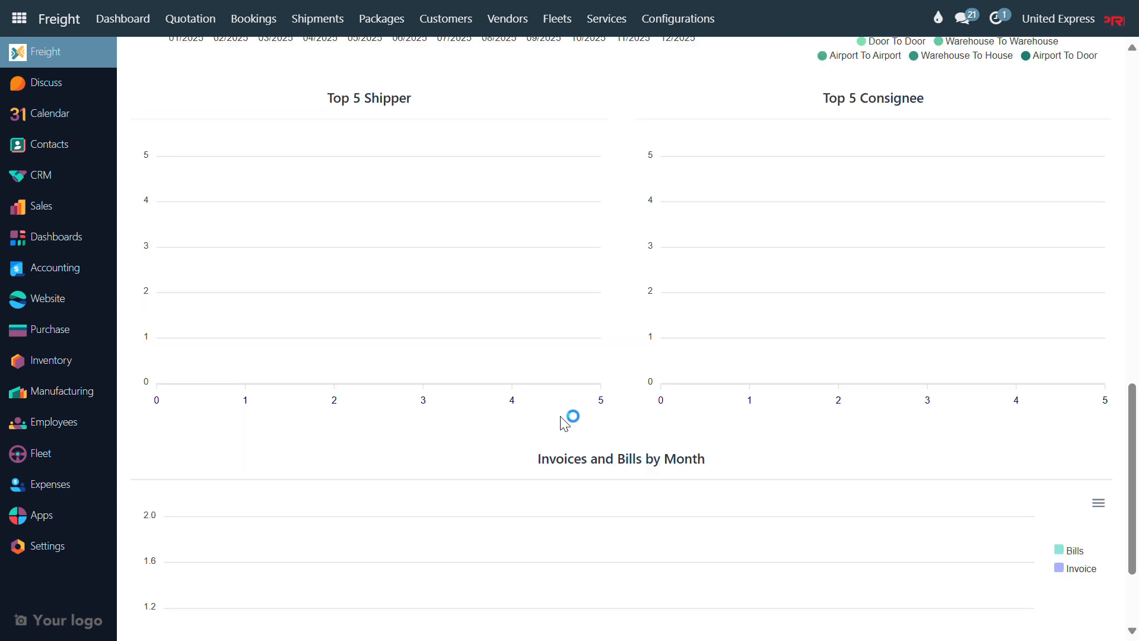
scroll(564, 421, "up", 3)
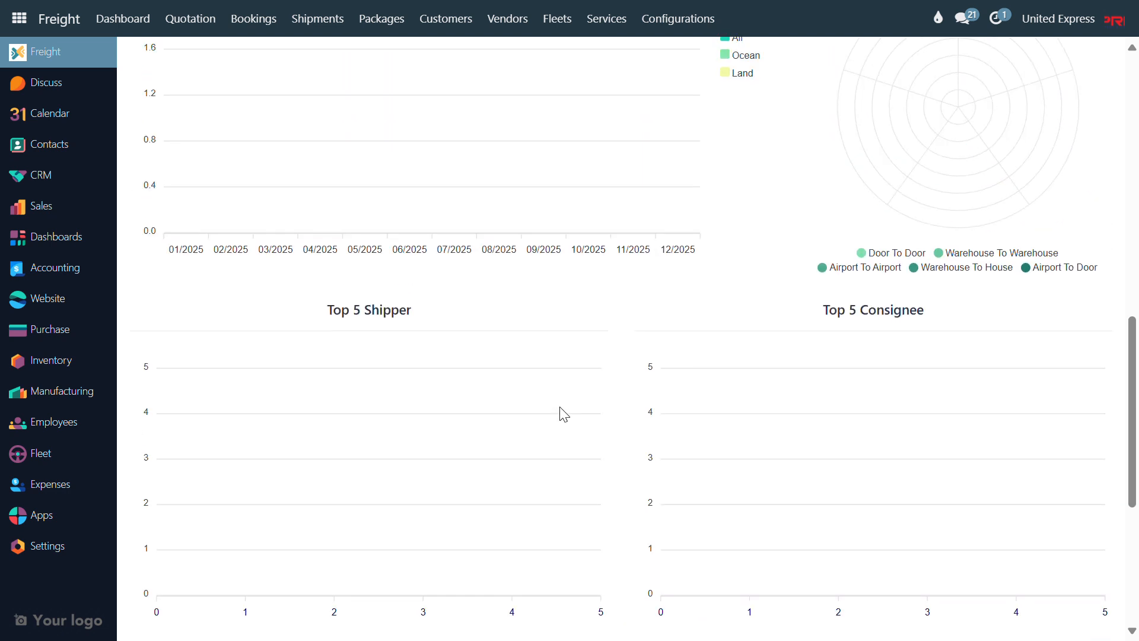
scroll(565, 421, "up", 2)
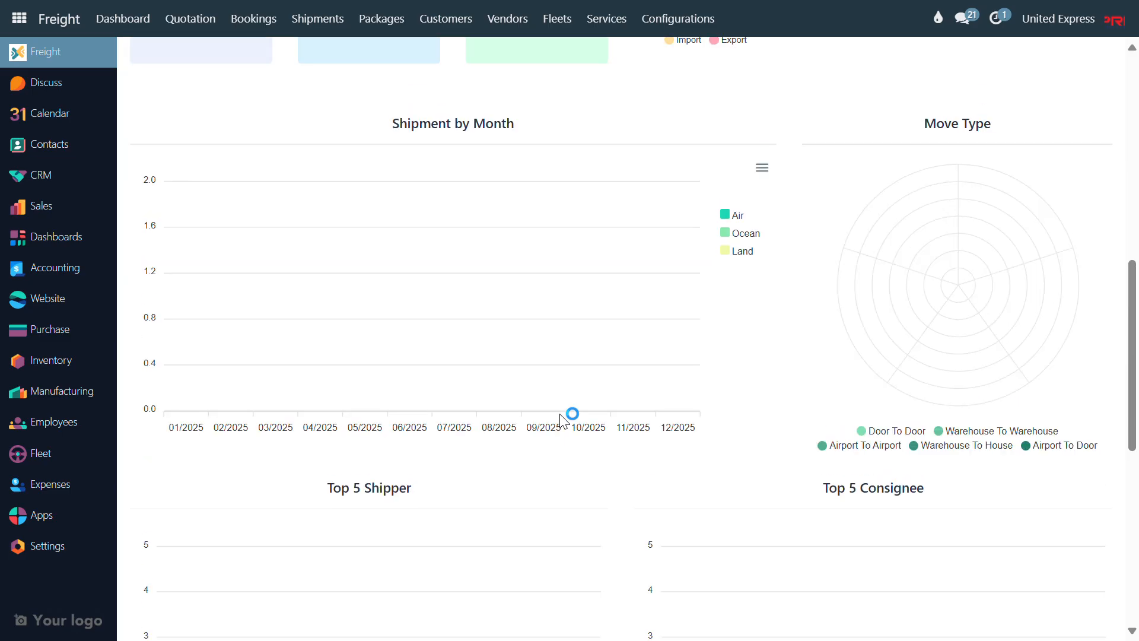
scroll(561, 415, "down", 2)
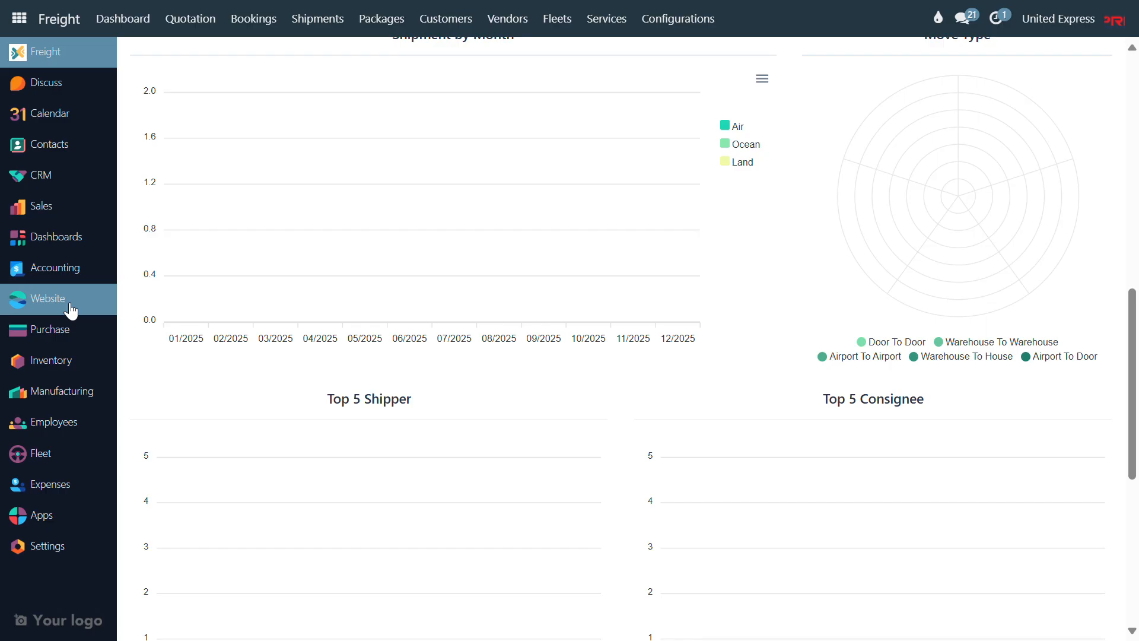
Step: Look through the existing freight quotations and start a new quotation
left_click(200, 28)
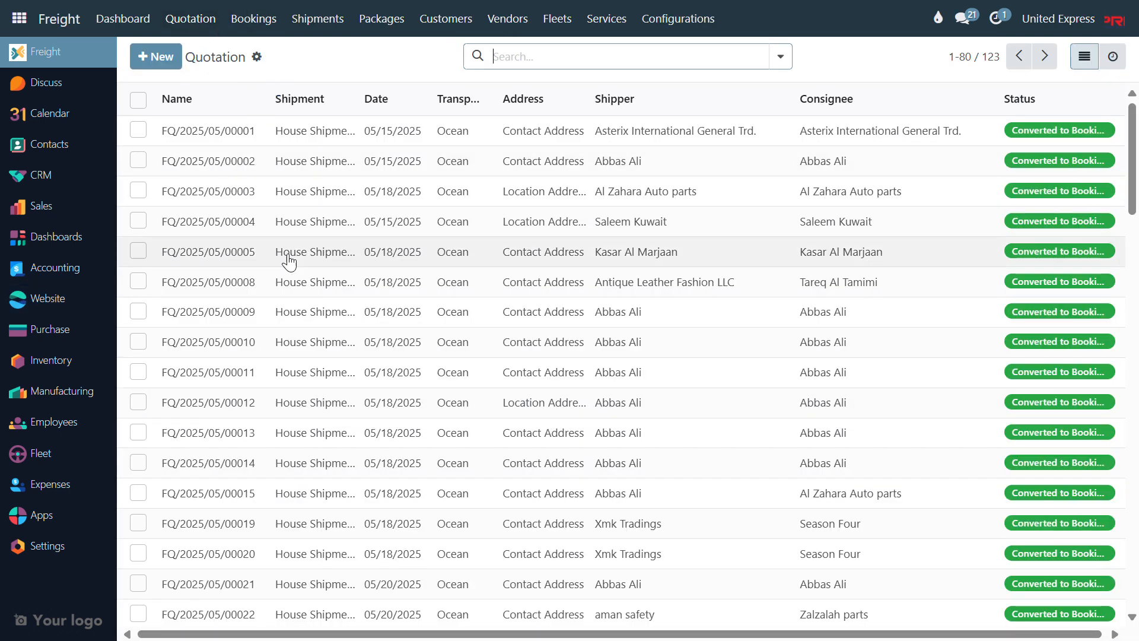
scroll(296, 267, "down", 5)
scroll(319, 306, "up", 5)
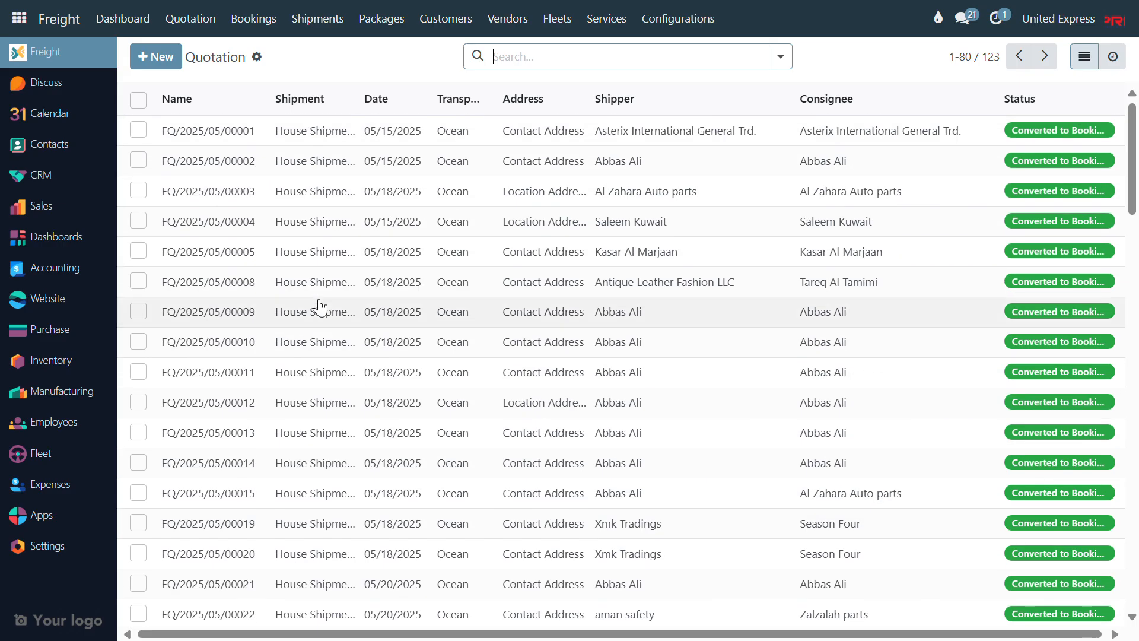
scroll(297, 155, "down", 2)
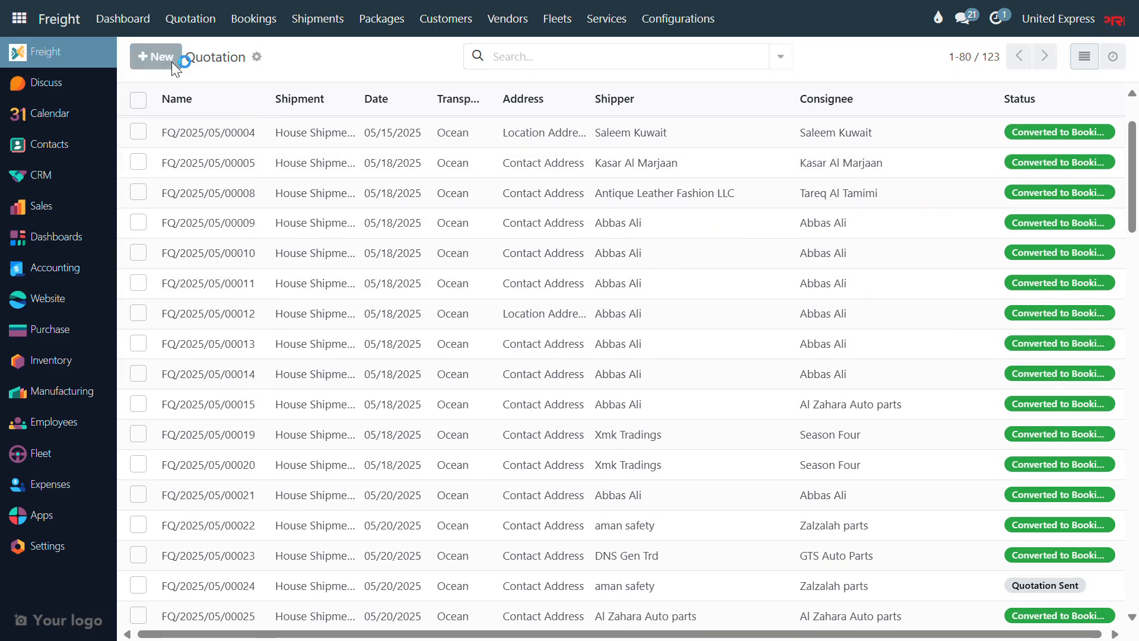
left_click(169, 58)
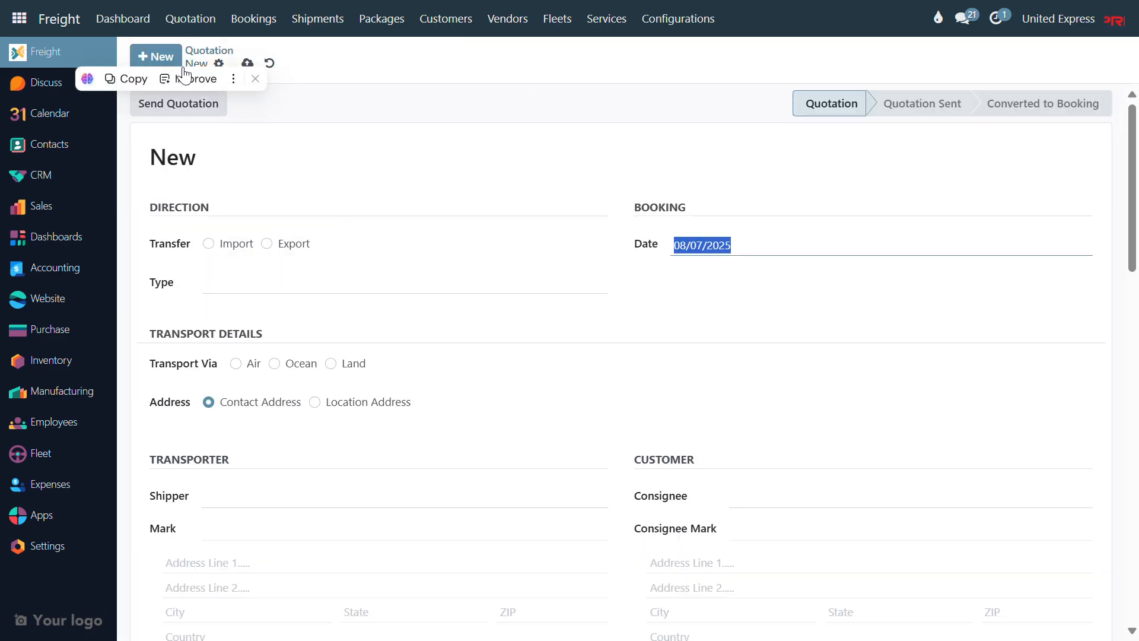
Step: Set the quotation's transfer direction to Export and its type to House Shipment
left_click(288, 246)
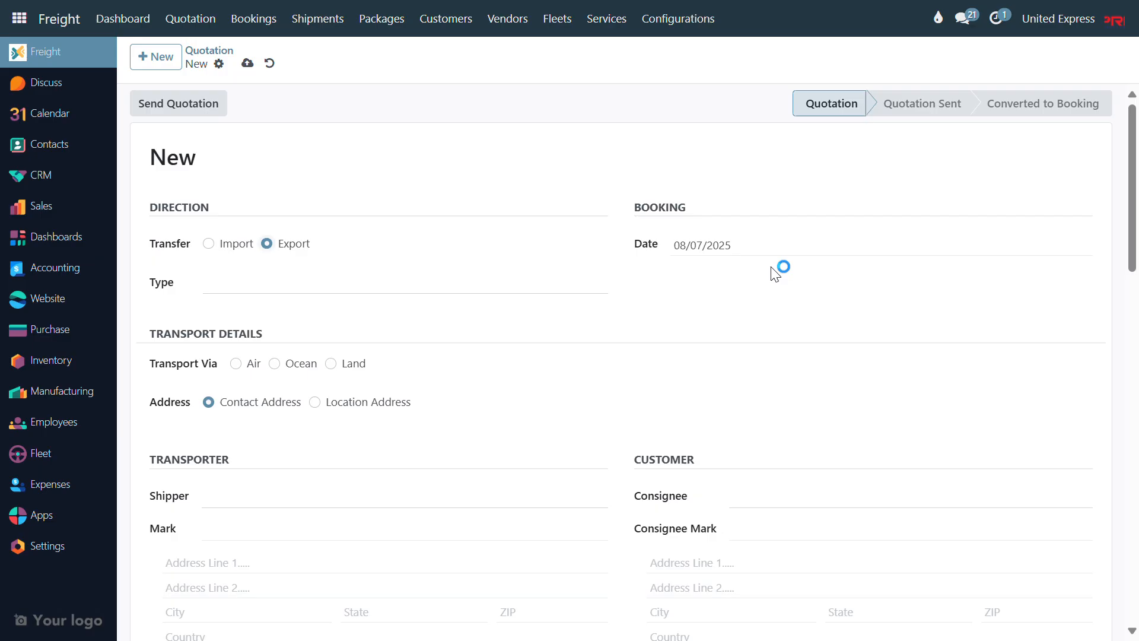
left_click(791, 248)
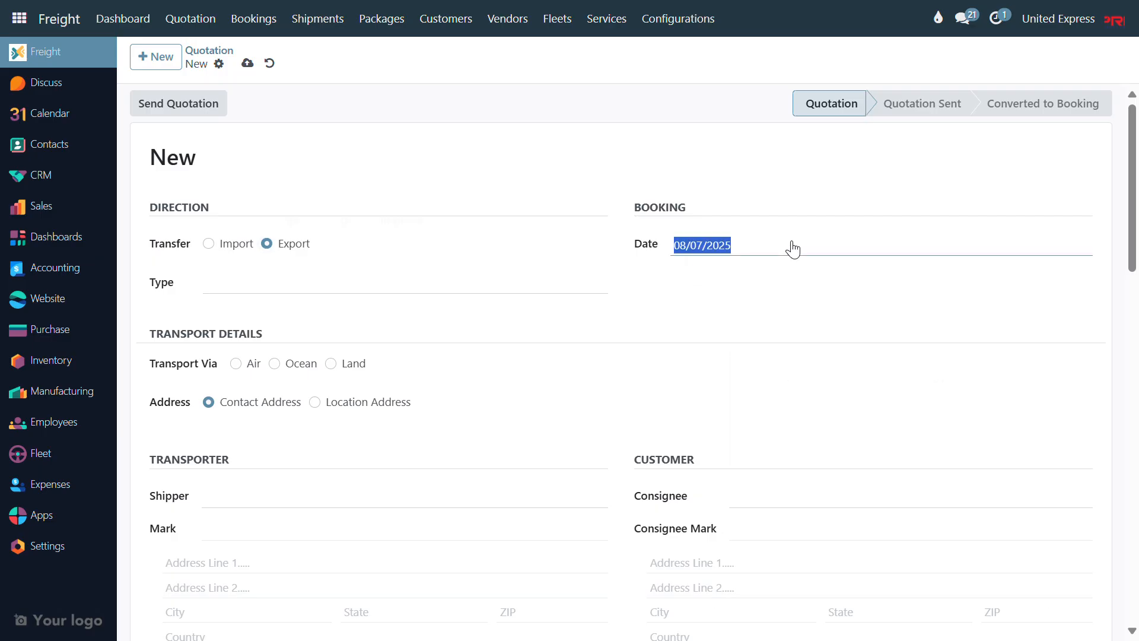
left_click(611, 282)
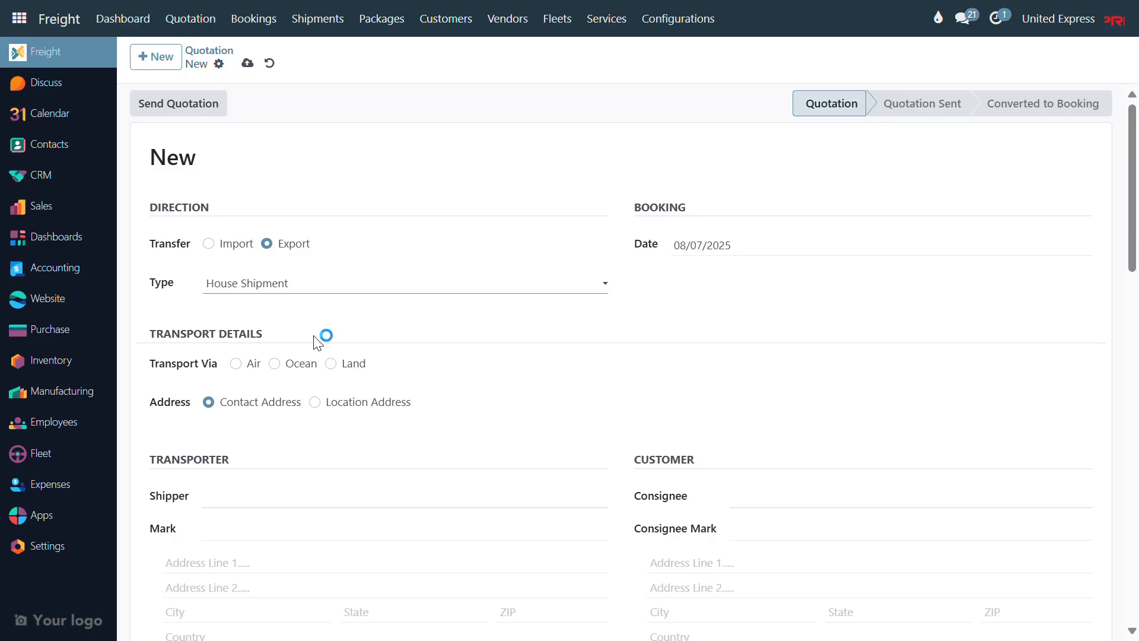
Step: Compare the shipment options for Ocean and Land transport, and set the quotation's transport mode to Ocean
scroll(368, 279, "down", 5)
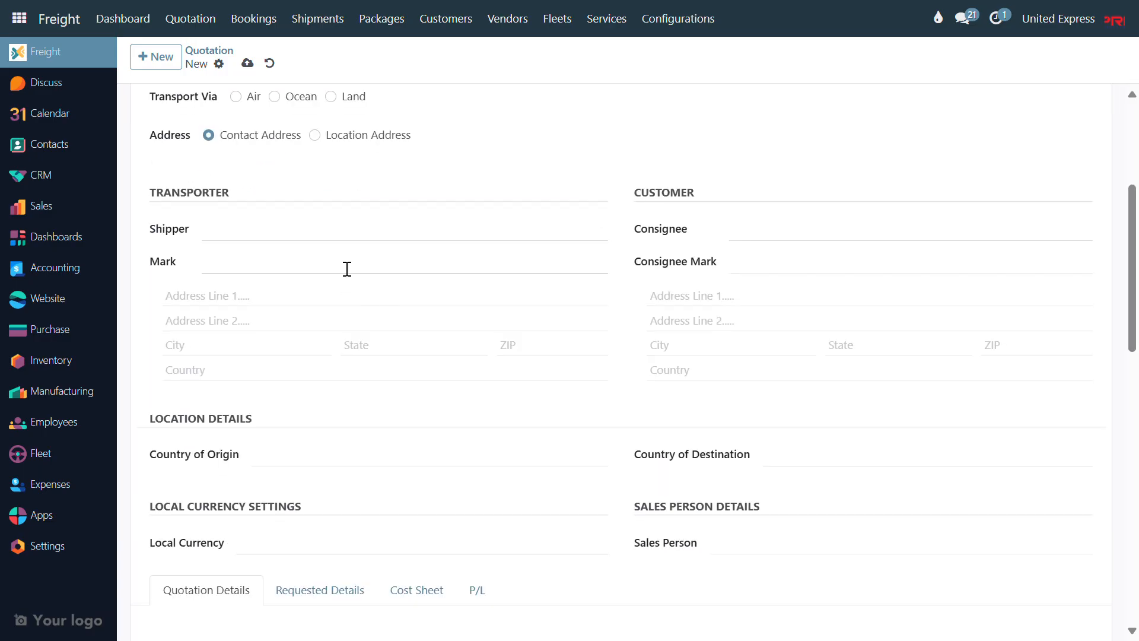
scroll(249, 284, "up", 3)
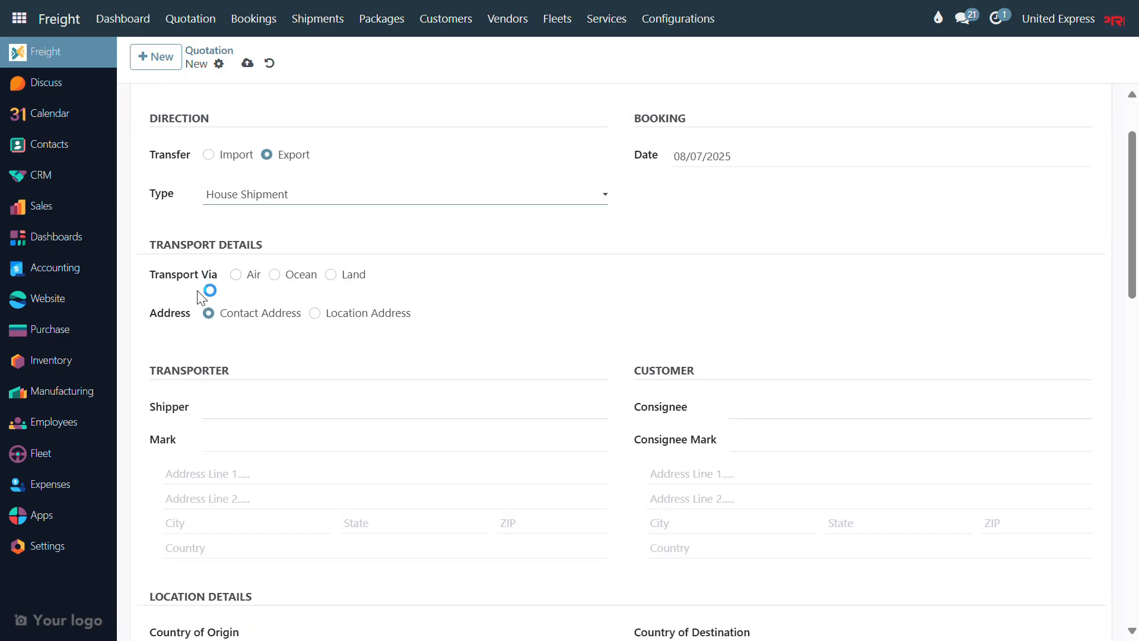
left_click(283, 283)
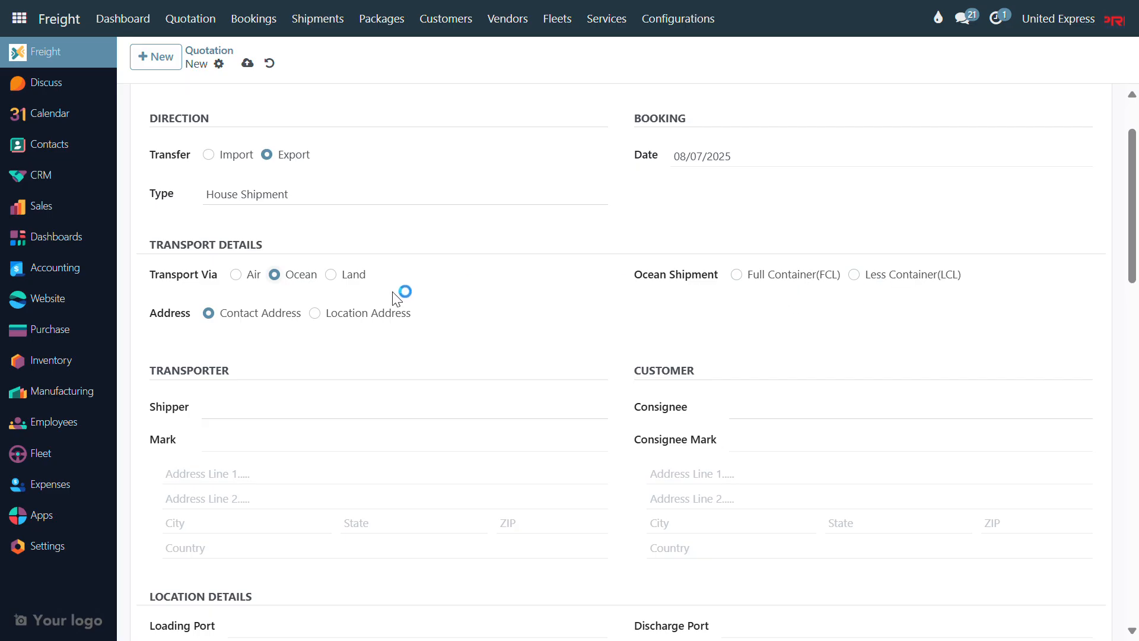
left_click(335, 278)
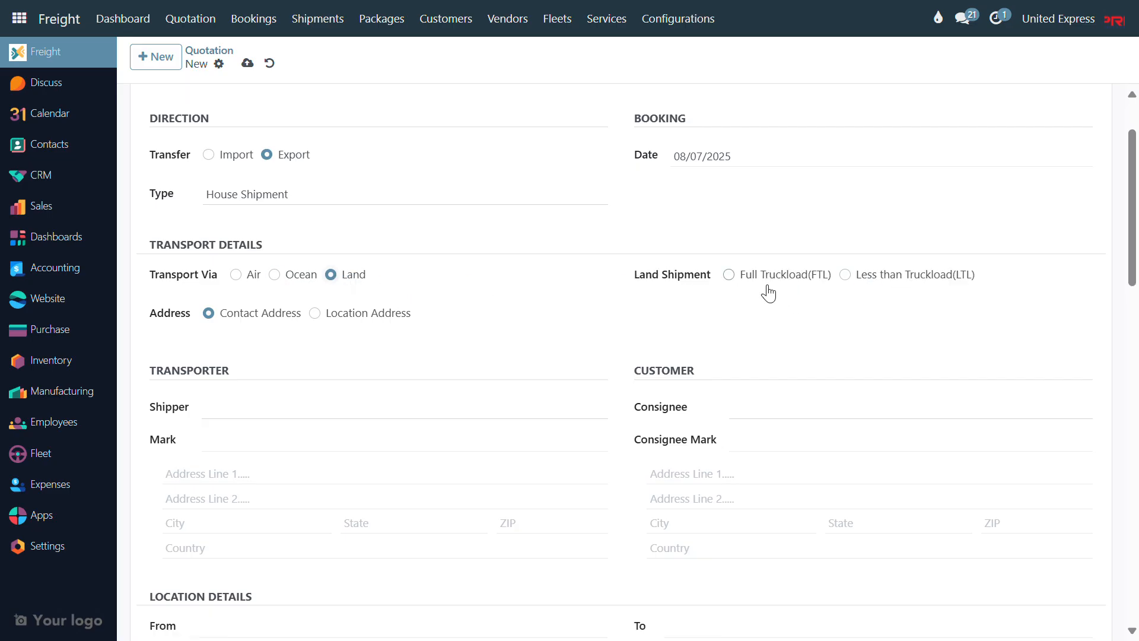
left_click(278, 278)
Step: Set the shipper to Al Bharsaa General Trading Co LLC and enter 4512 as the shipper's mark
scroll(495, 339, "down", 2)
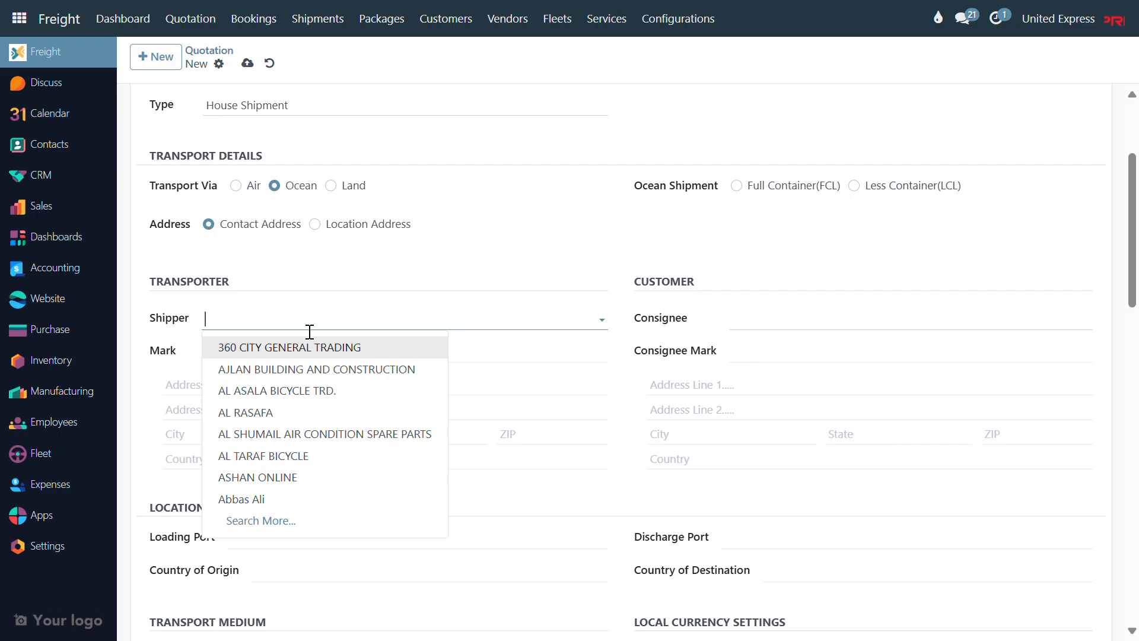
type("al bha")
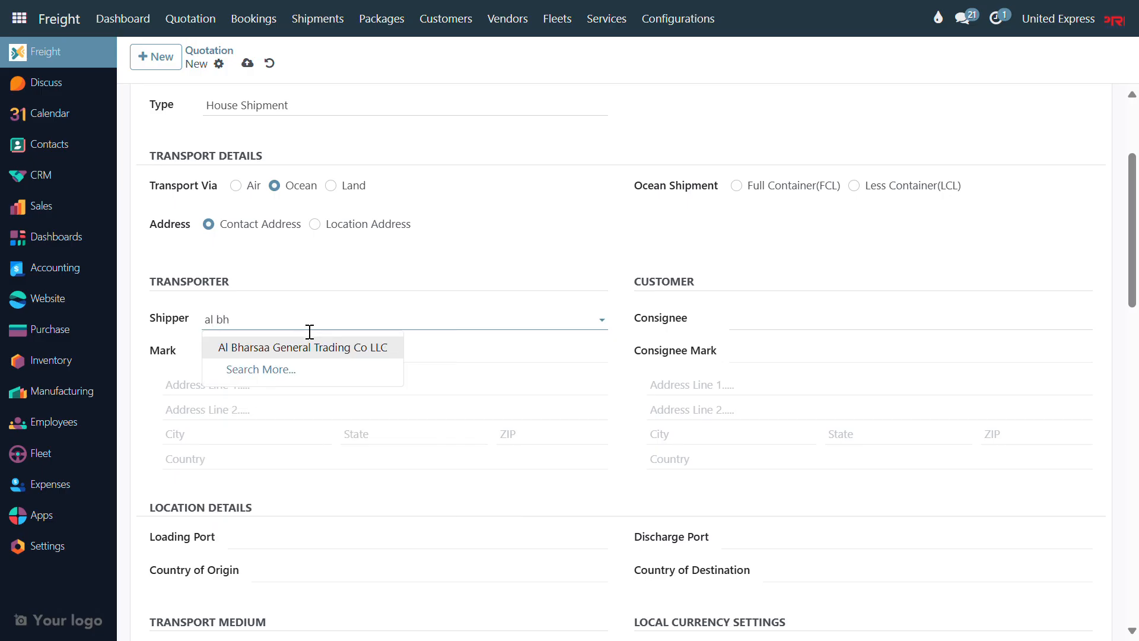
key("Return")
key("Tab")
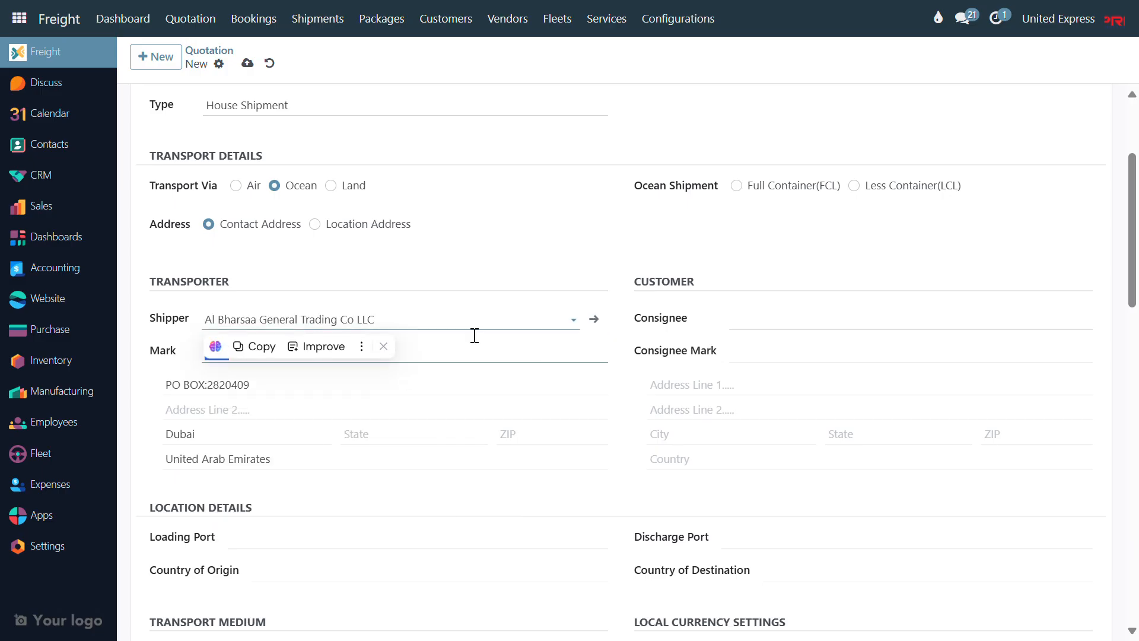
type("4512")
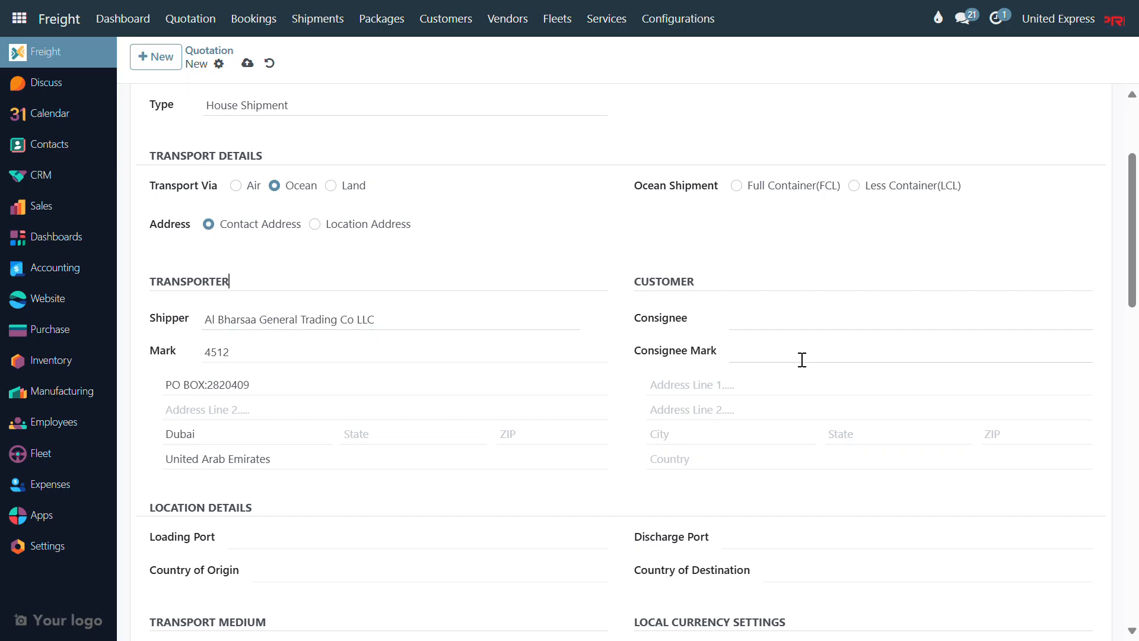
Step: Look up the consignee with "stu" and select the matching studio customer
left_click(777, 329)
type("stu")
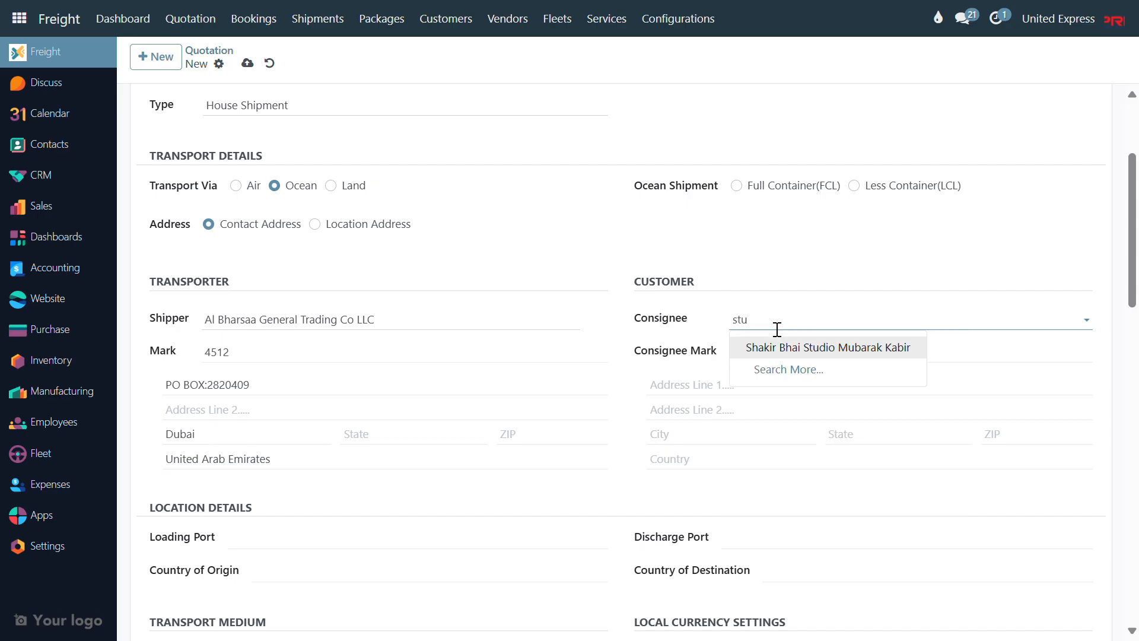
key("Return")
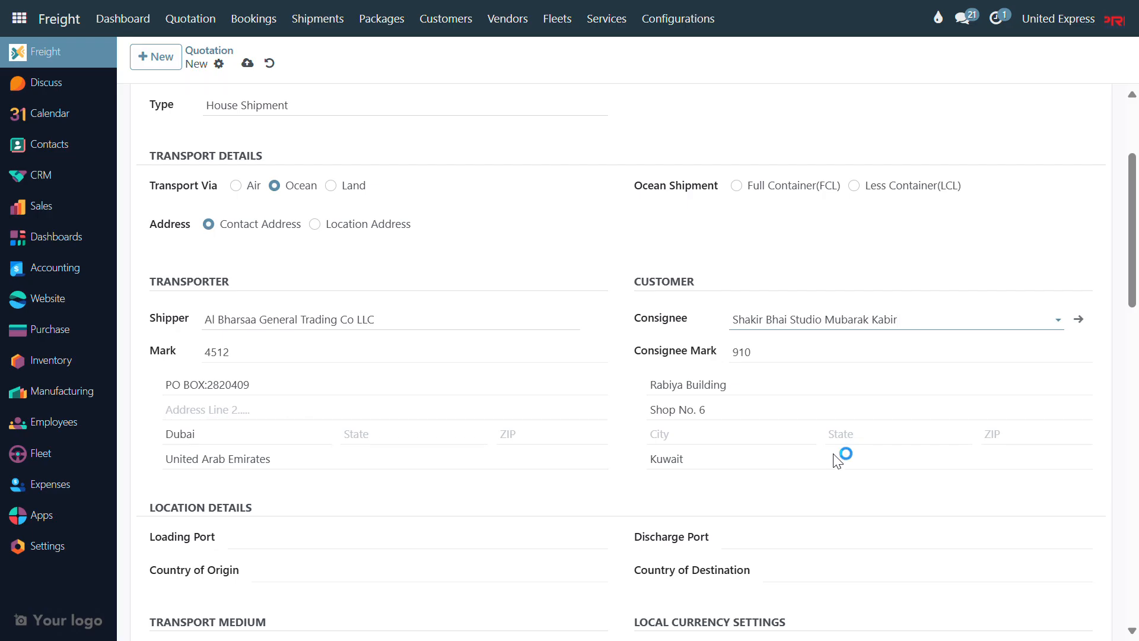
Step: Set the loading port to Dubai Ports and the discharge port to Shuaiba Port in the location details
scroll(813, 358, "down", 1)
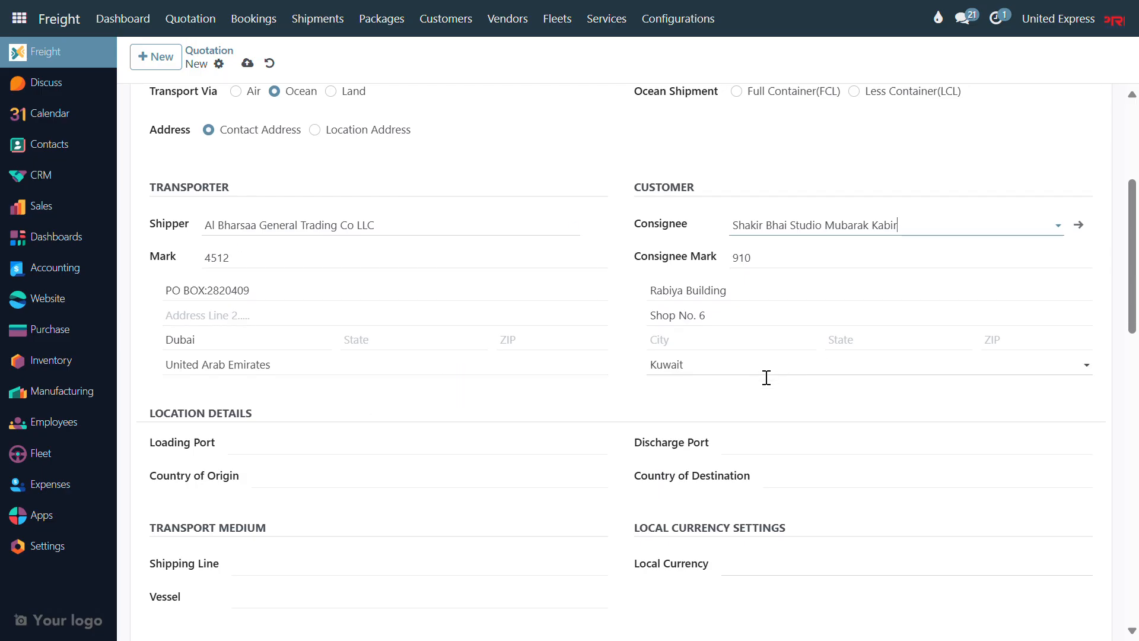
scroll(766, 377, "down", 1)
scroll(396, 366, "down", 1)
left_click(318, 287)
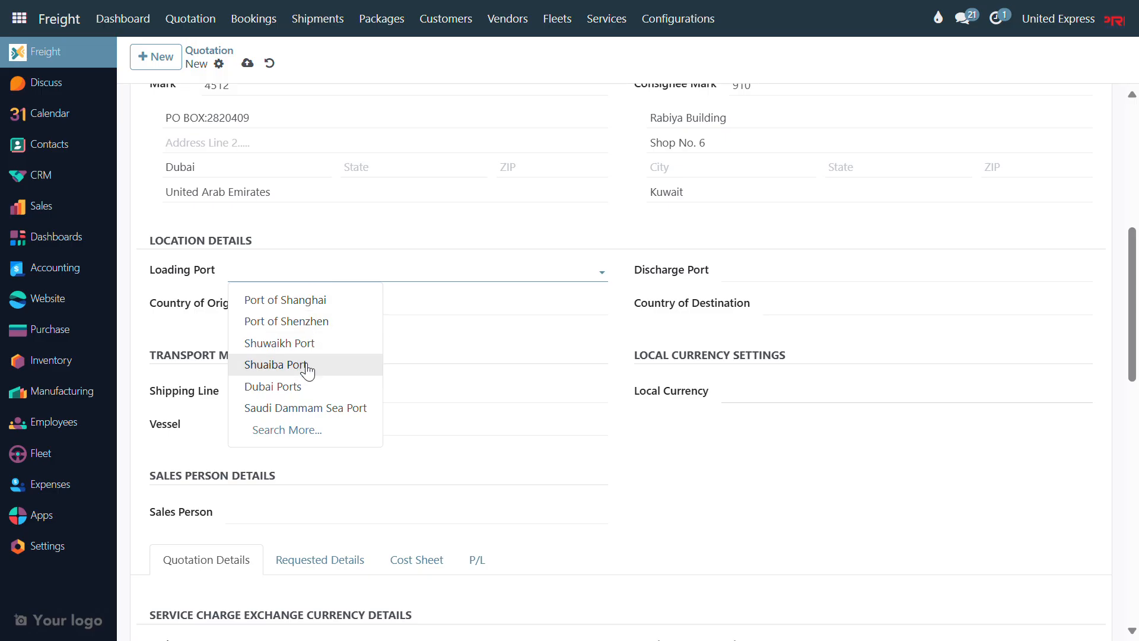
left_click(307, 402)
left_click(805, 277)
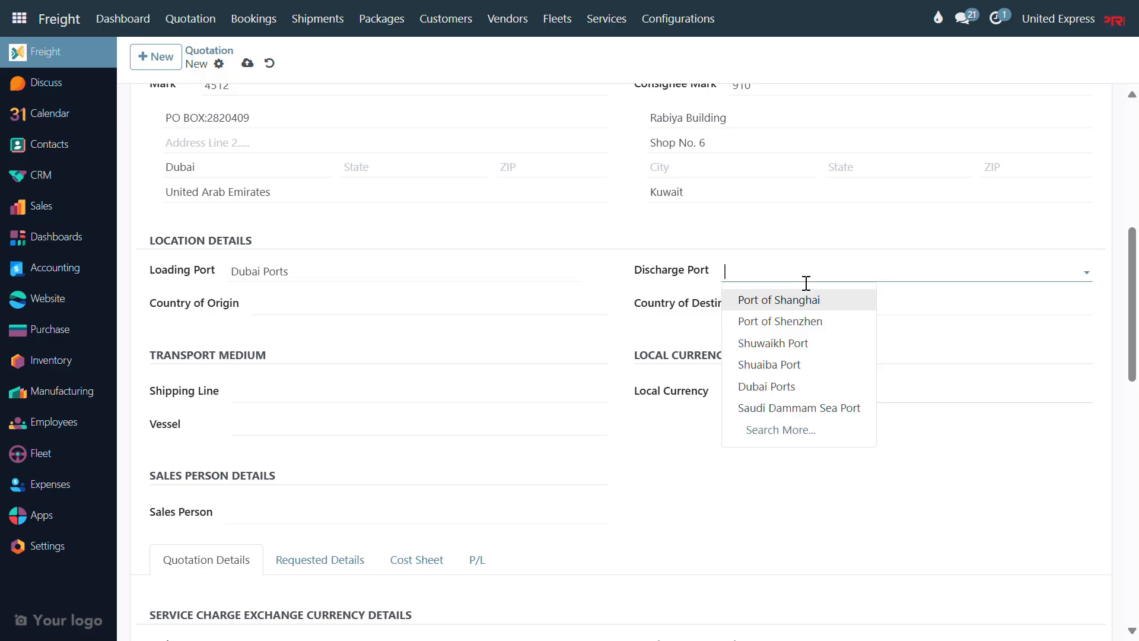
left_click(793, 375)
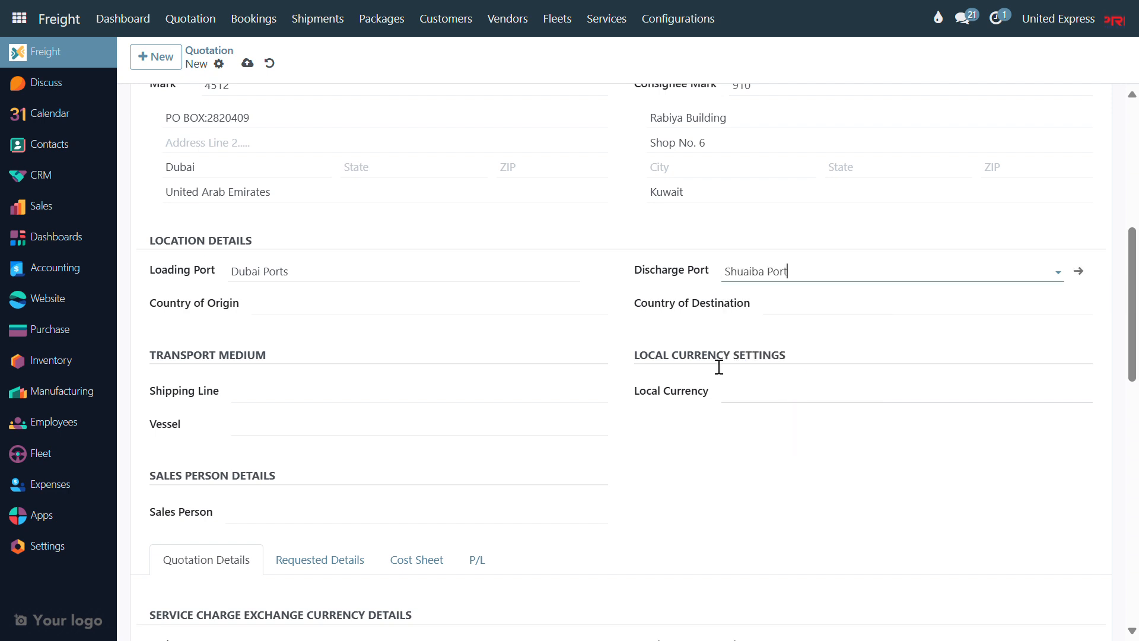
Step: Set the country of origin to China and the country of destination to Kuwait
scroll(696, 358, "down", 2)
scroll(541, 265, "down", 2)
left_click(384, 132)
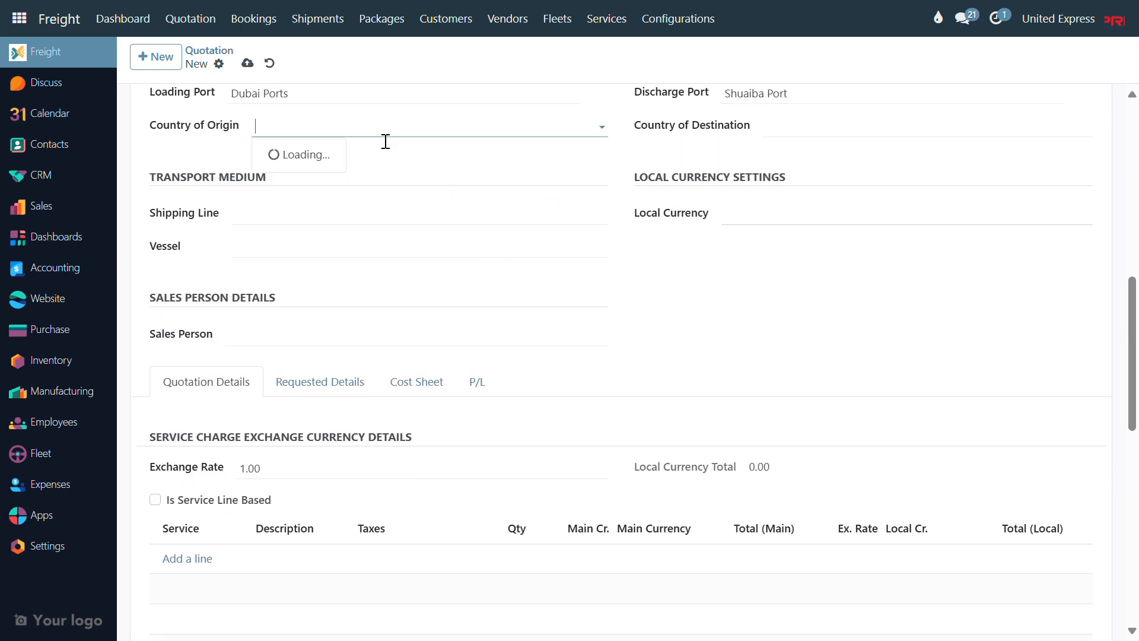
type("chi")
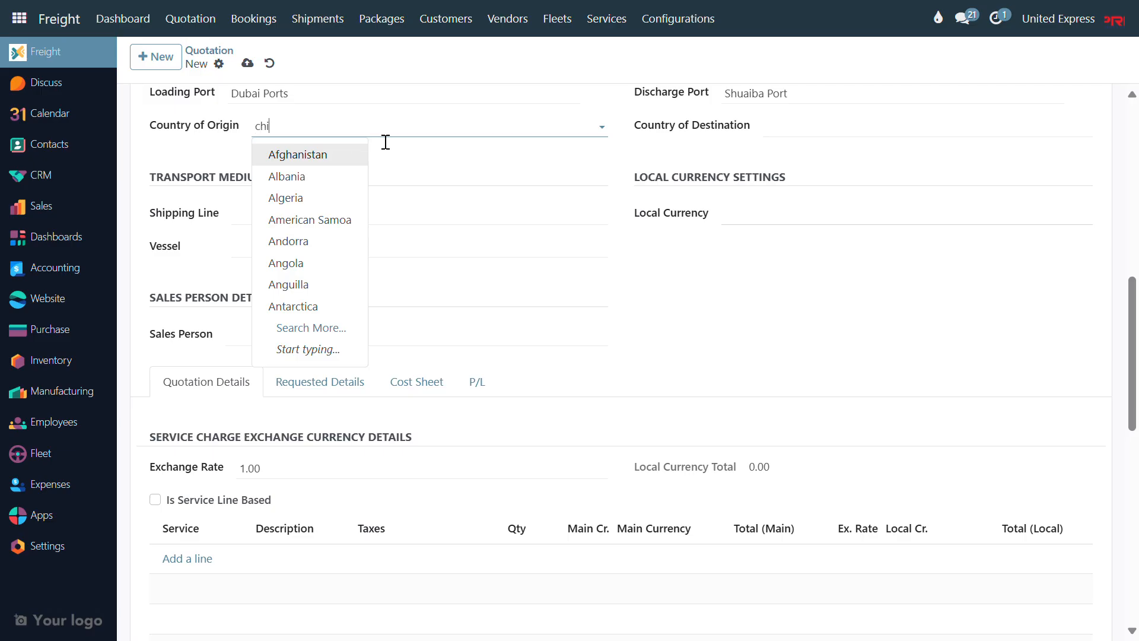
type("na")
key("Tab")
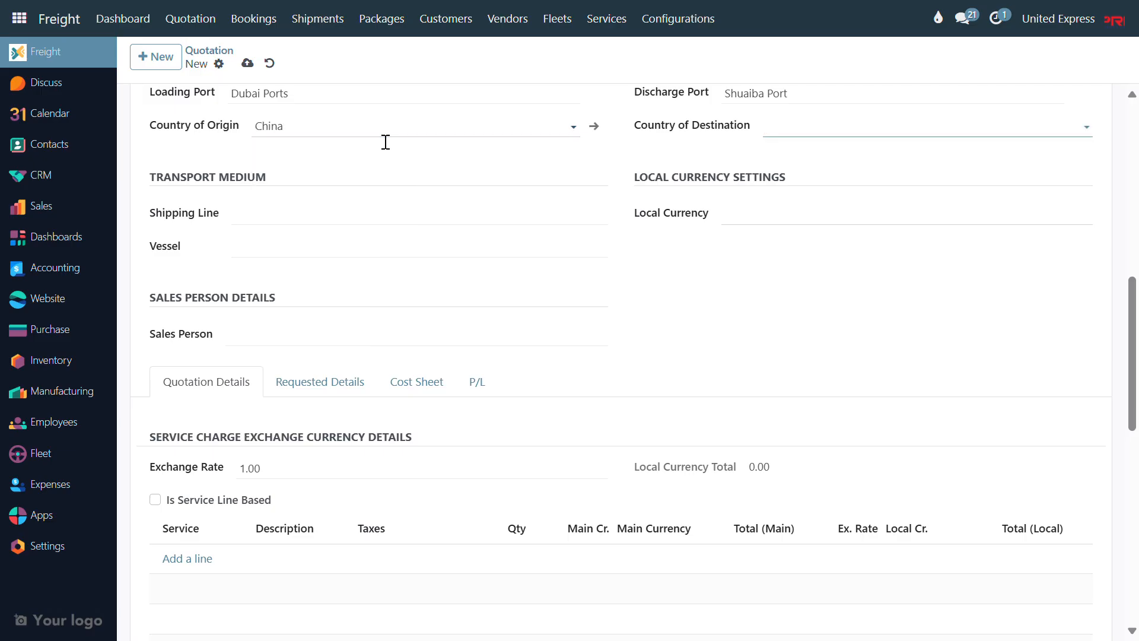
type("kuwa")
key("Return")
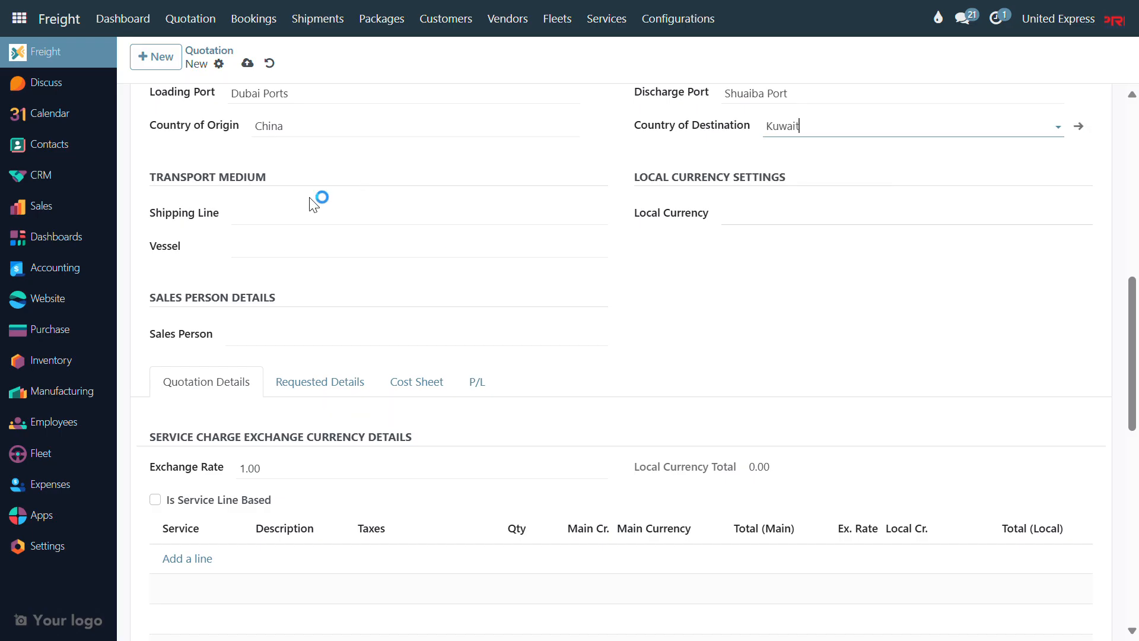
Step: Set the quotation's local currency to KWD and assign a sales person from the existing list
scroll(262, 201, "up", 3)
scroll(264, 124, "down", 1)
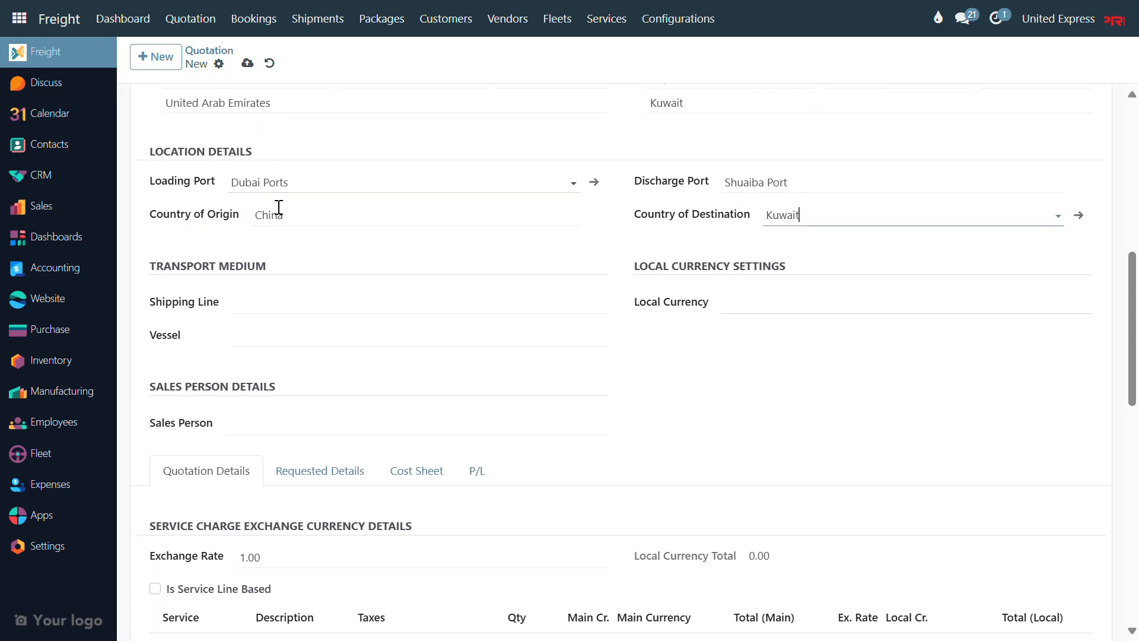
left_click(788, 309)
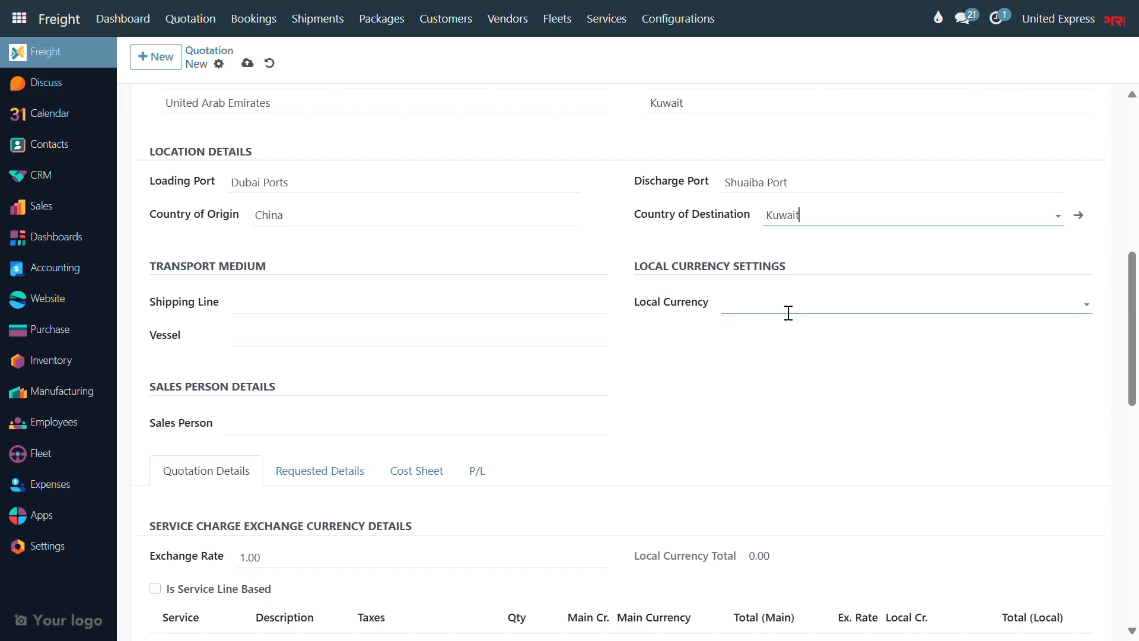
left_click(780, 358)
scroll(405, 293, "down", 2)
left_click(351, 253)
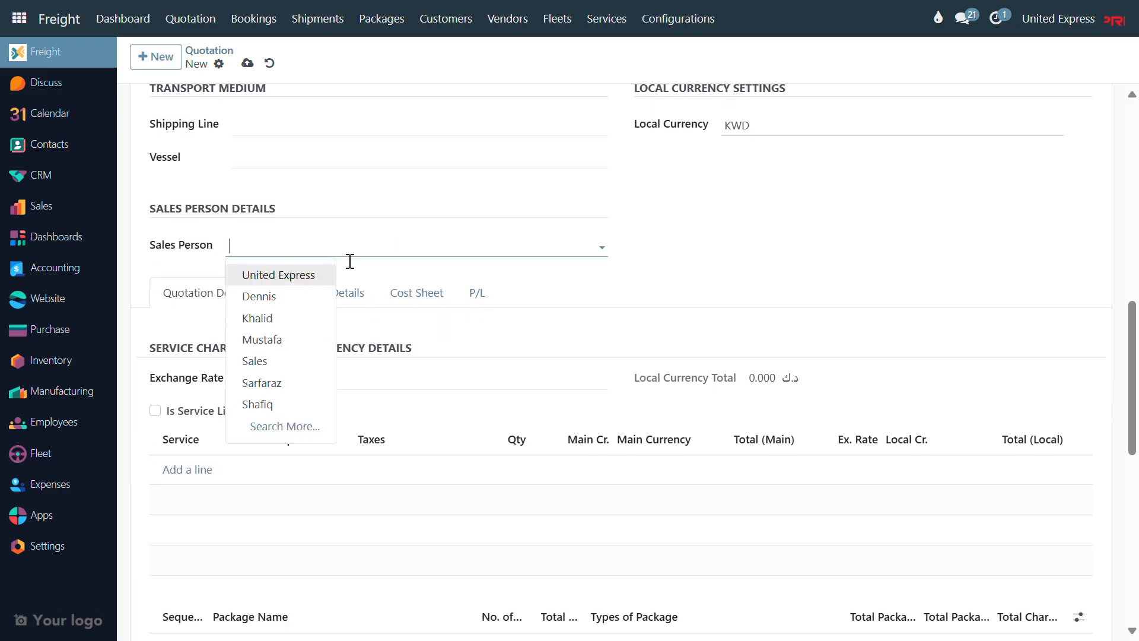
left_click(315, 295)
scroll(315, 293, "down", 1)
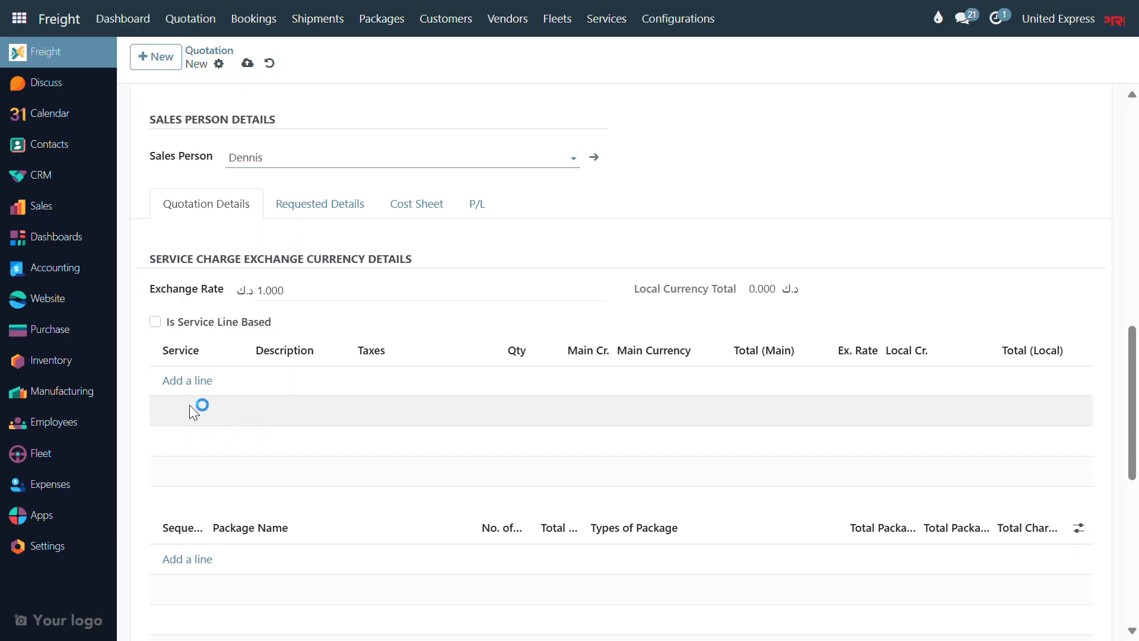
Step: Add a Freight Charges service line to the quotation's service charge table
left_click(194, 385)
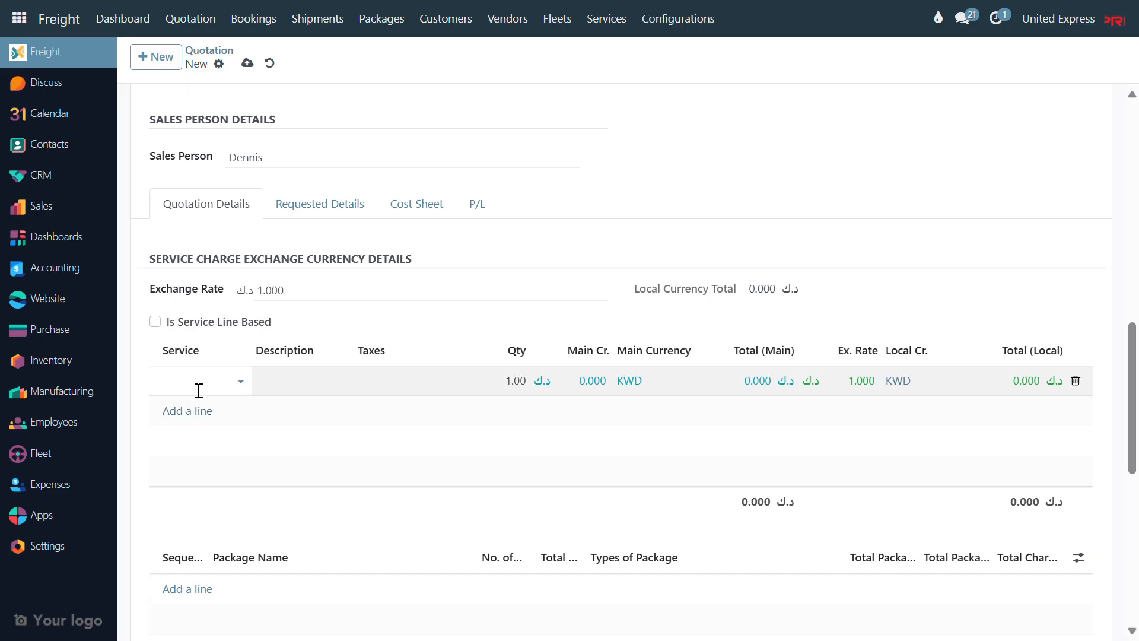
type("freg")
key("BackSpace")
key("Tab")
key("Tab")
key("Tab")
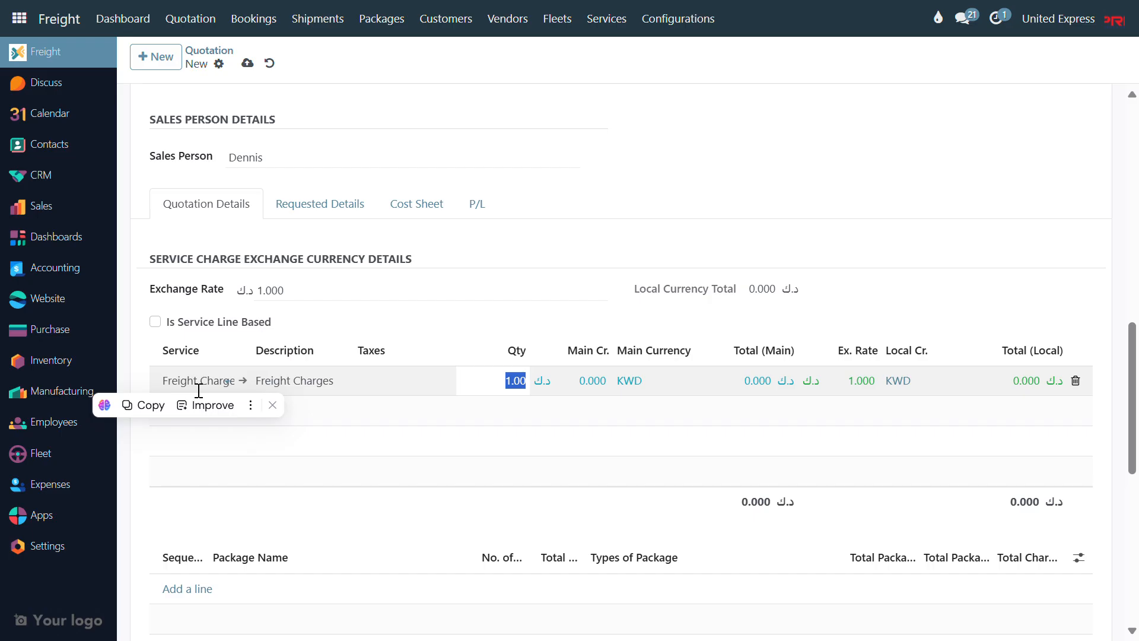
Step: Leave the Freight Charges line's taxes empty and set its main currency price to 100
scroll(199, 390, "up", 1)
left_click(403, 478)
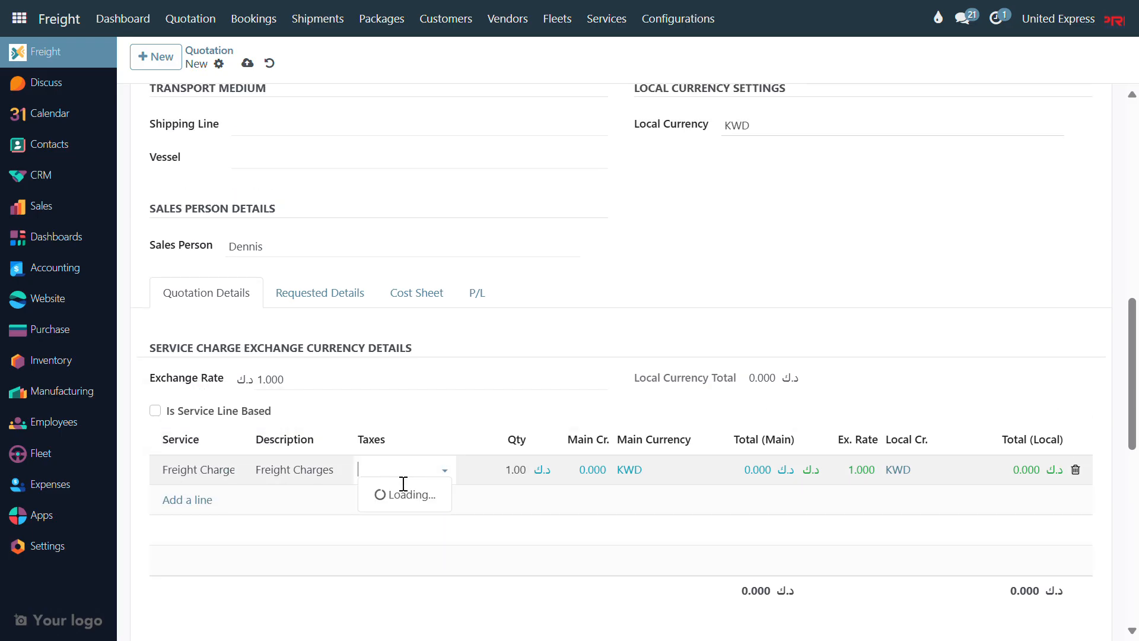
left_click(545, 481)
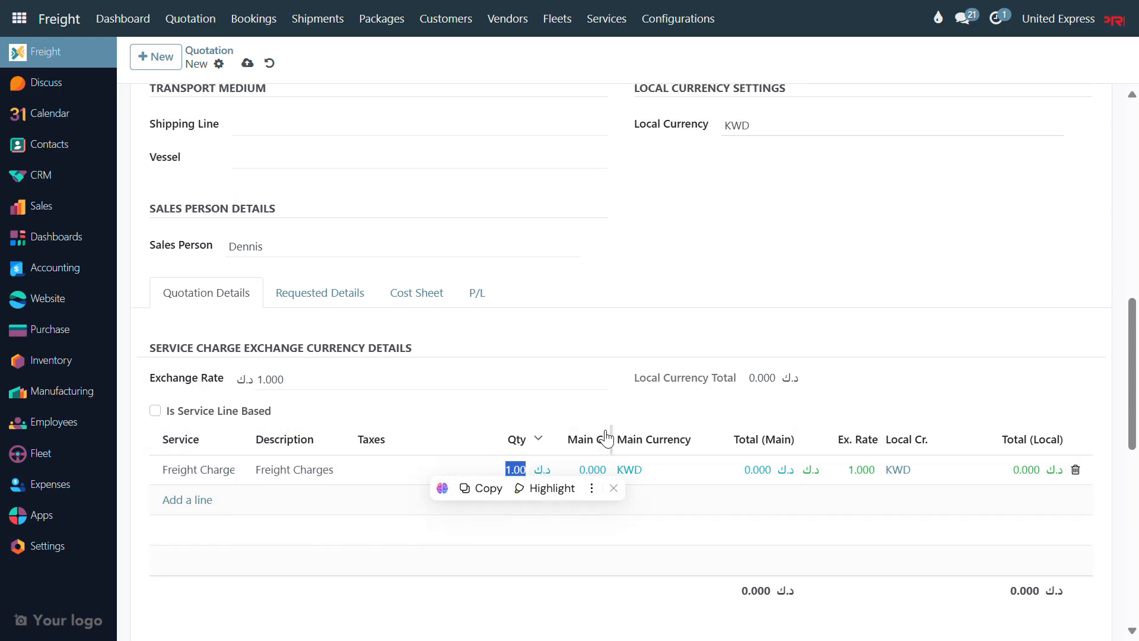
scroll(605, 437, "down", 1)
left_click(593, 394)
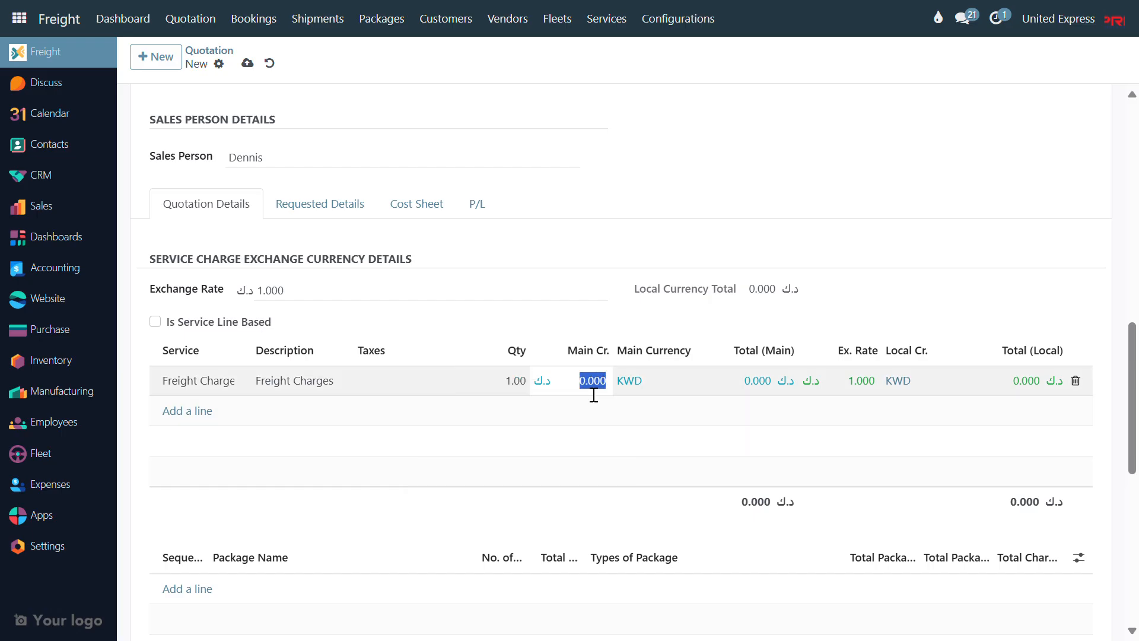
type("100")
key("Tab")
Step: Set the Freight Charges line's main currency to USD with an exchange rate of 3.27, leaving no blank line below
left_click(676, 386)
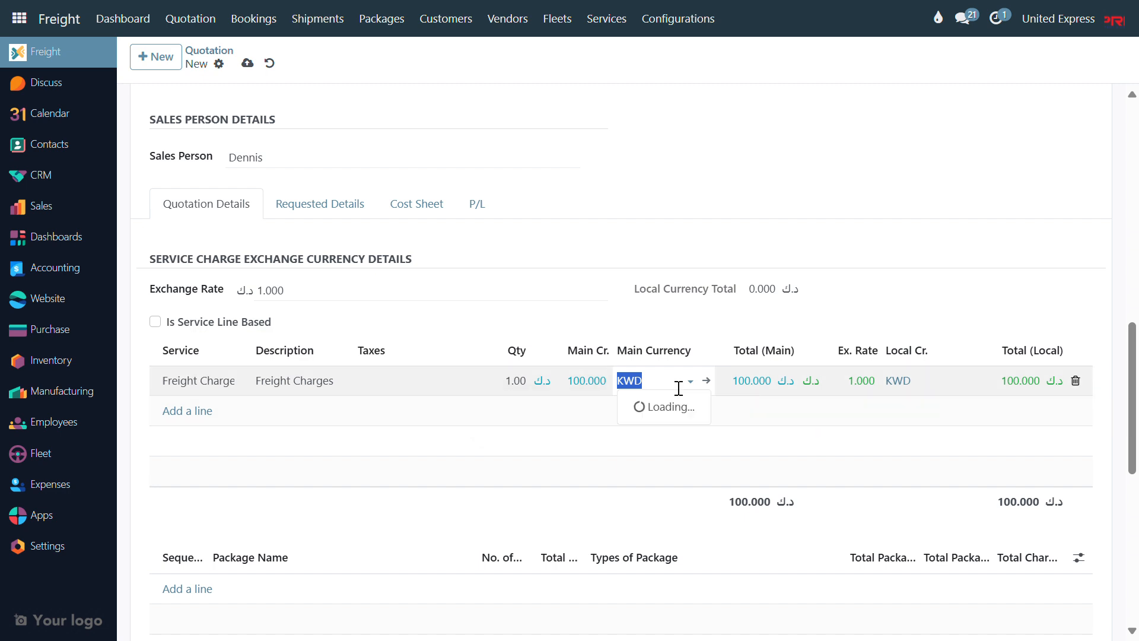
left_click(661, 450)
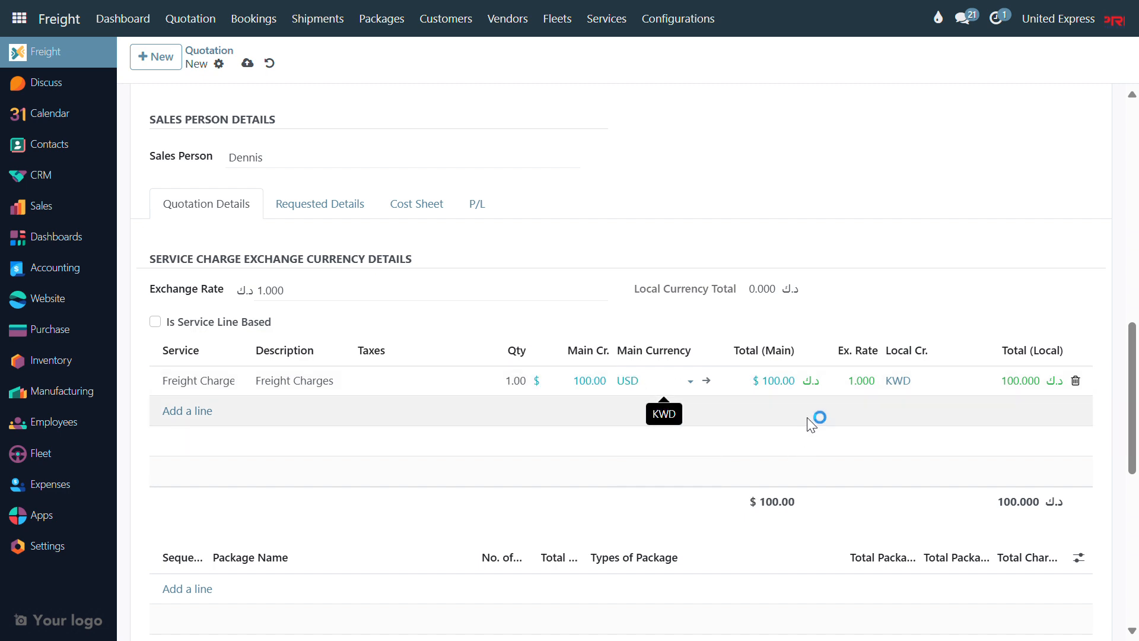
left_click(876, 383)
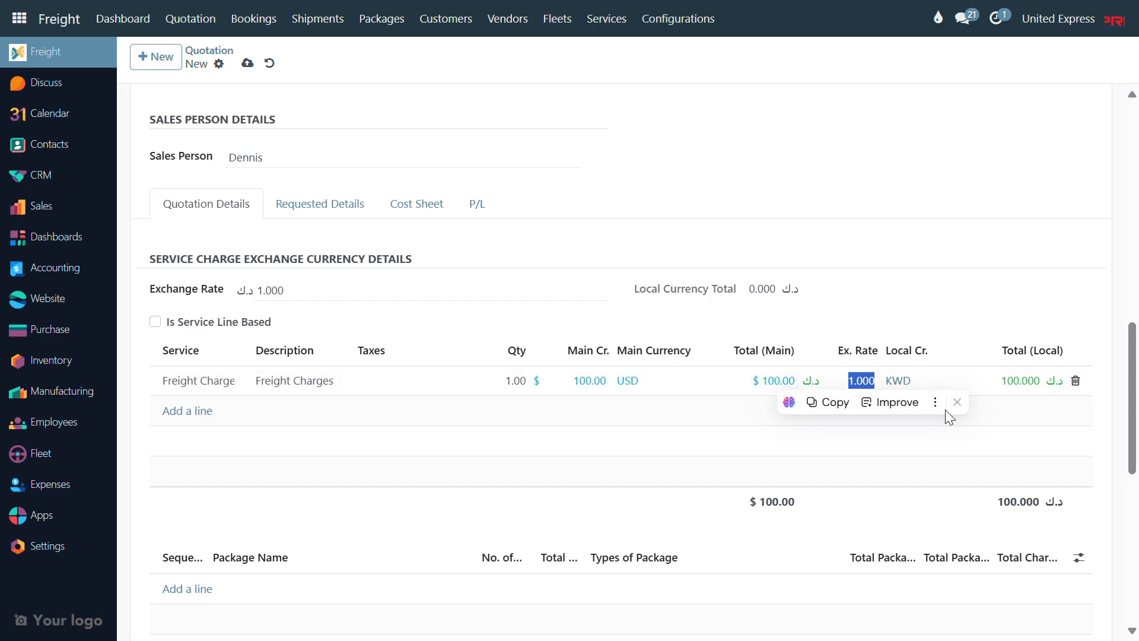
type("3.27")
key("Return")
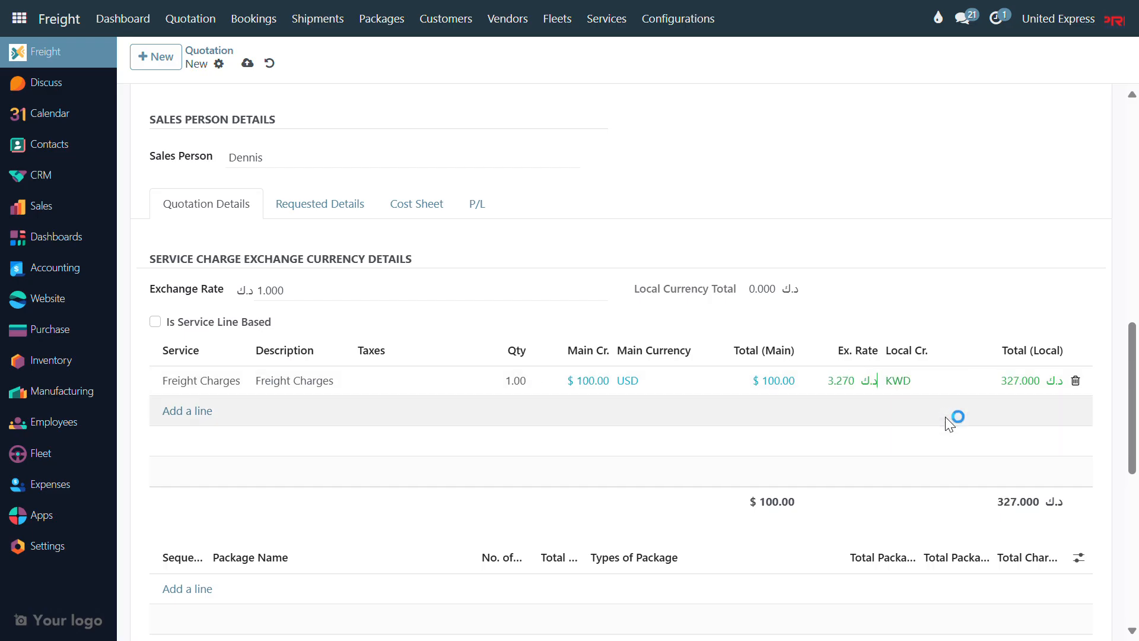
left_click(1075, 411)
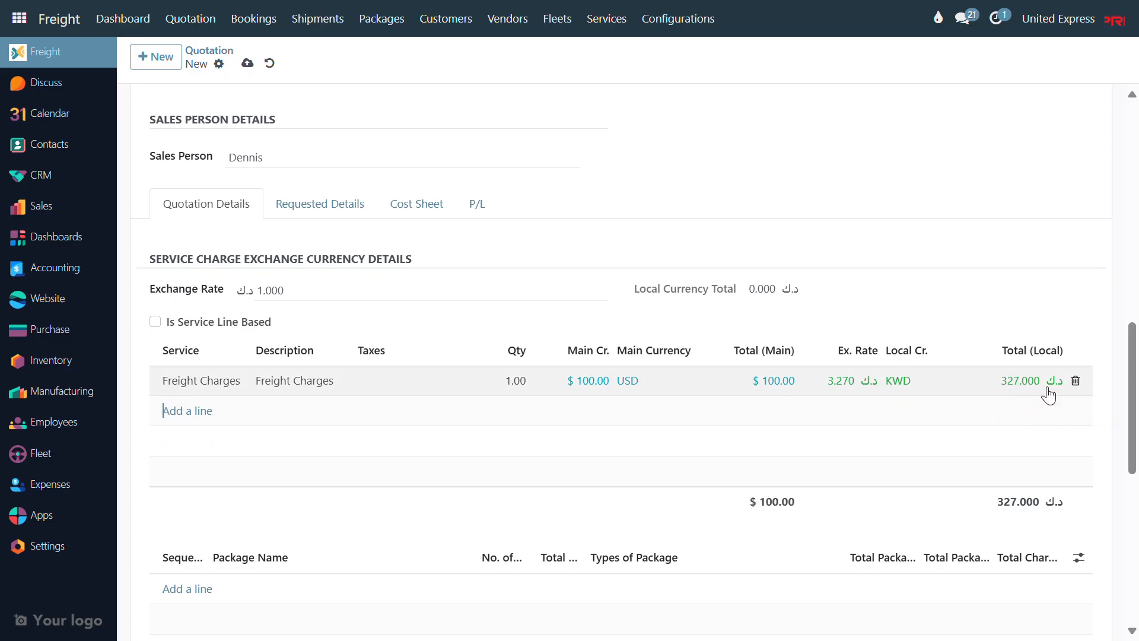
Step: Set the Freight Charges line's main currency to KWD with an exchange rate of 1 and remove the blank line below
left_click(682, 390)
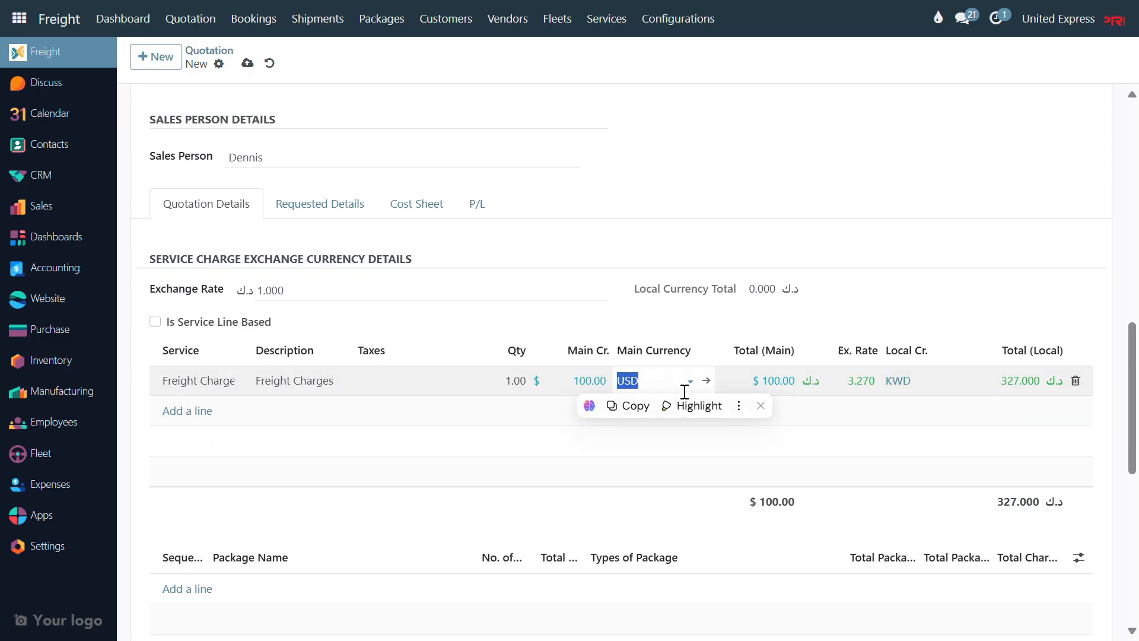
type("kw")
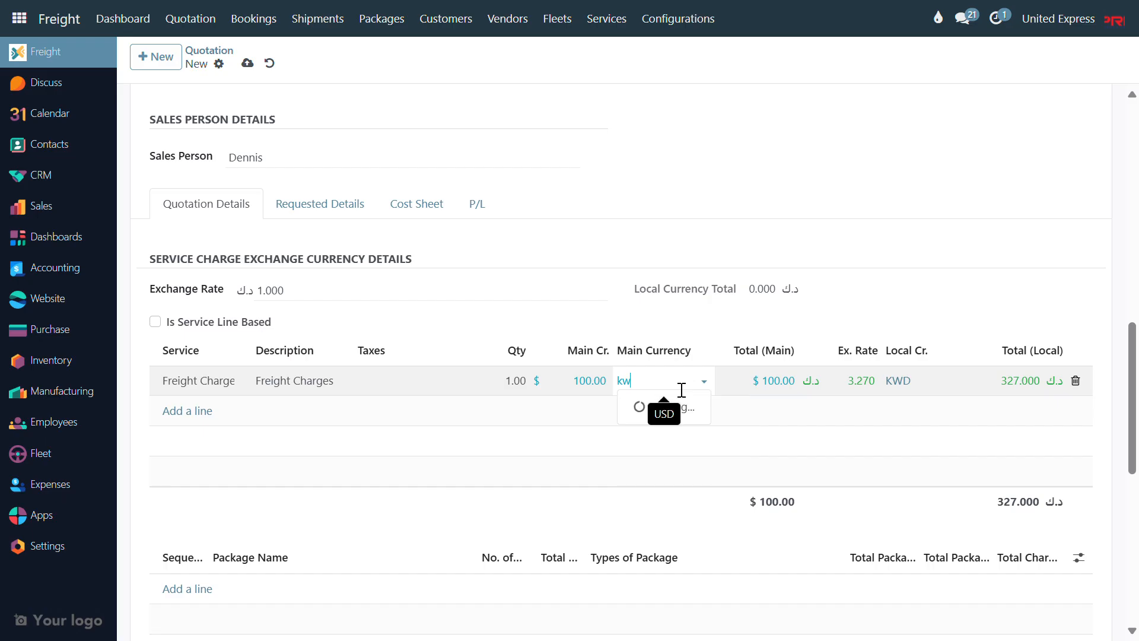
left_click(640, 408)
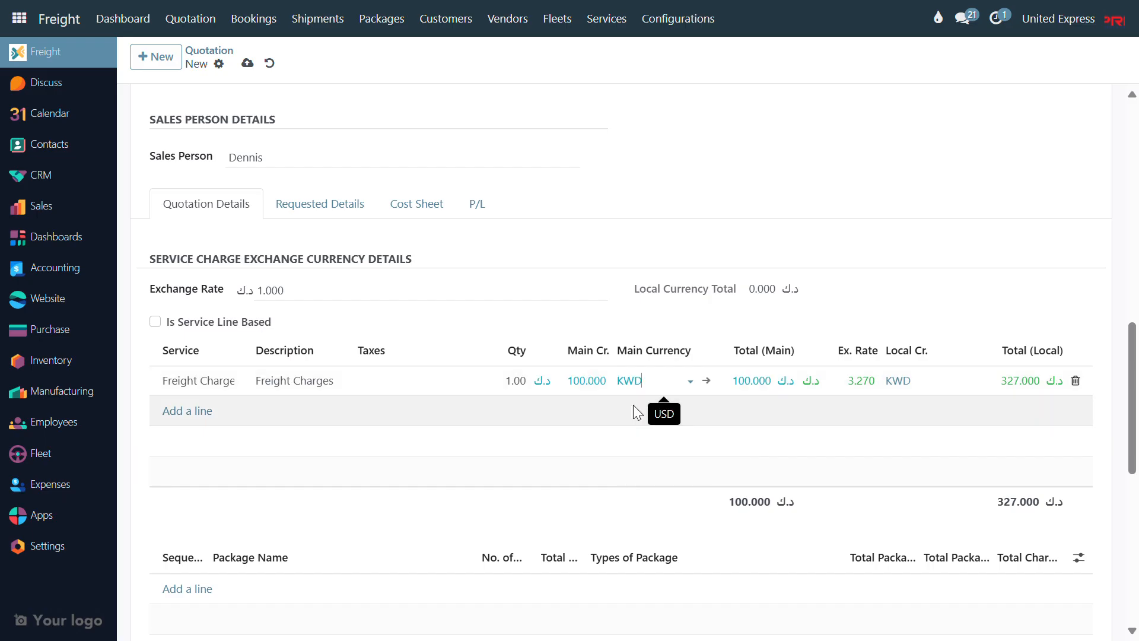
left_click(866, 385)
type("1")
key("Return")
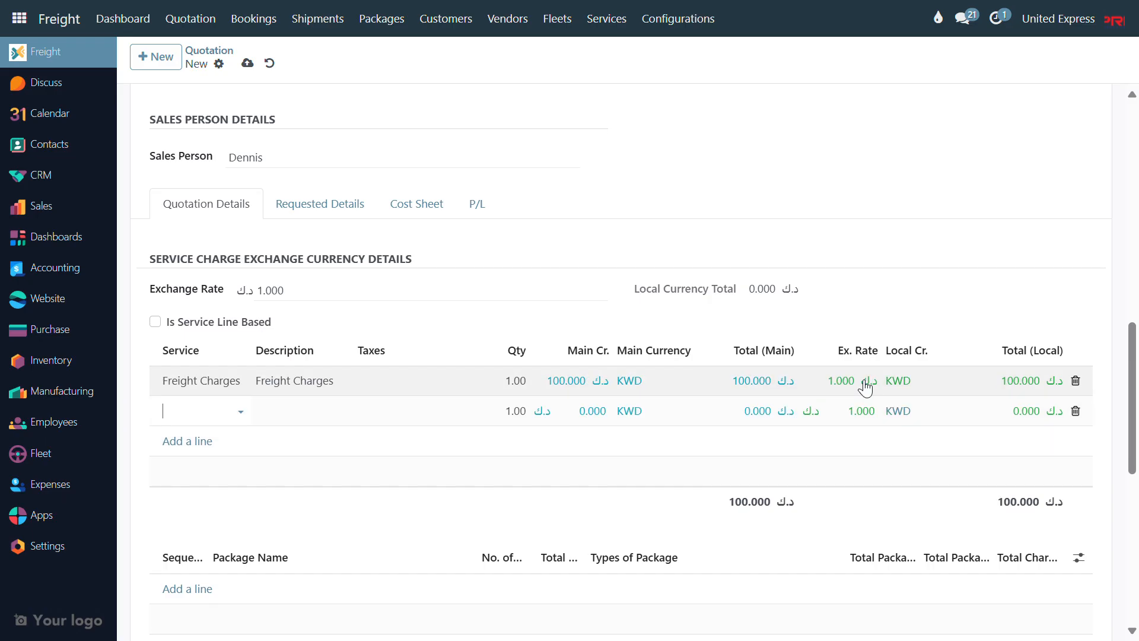
left_click(1075, 411)
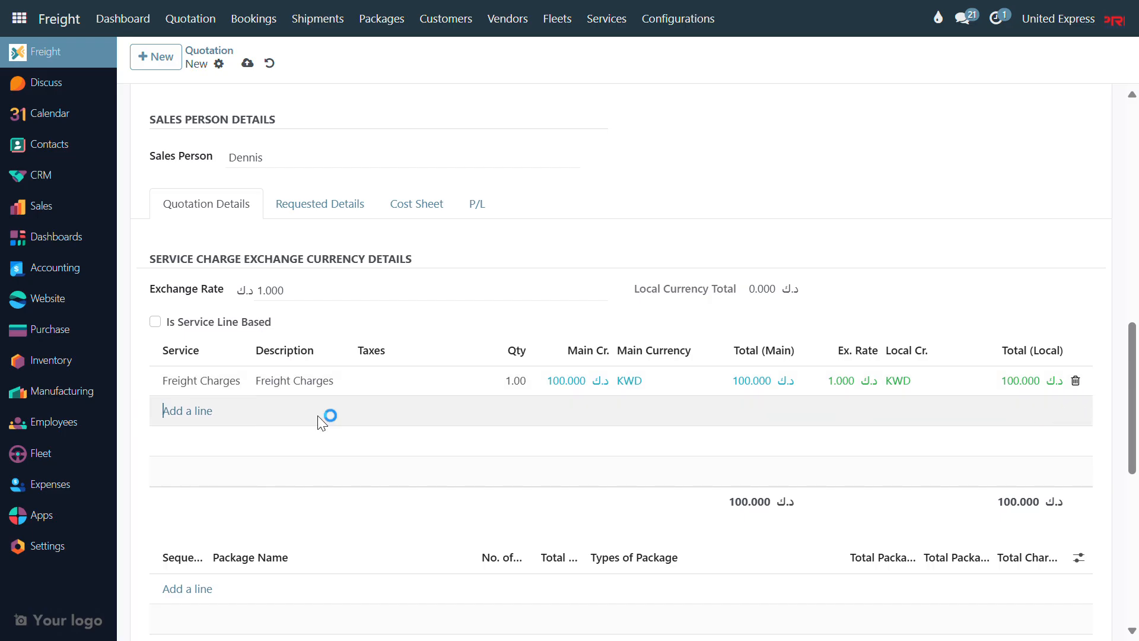
Step: Add a Customs Clearance service line with a main currency price of 3,500
left_click(212, 412)
type("Customer")
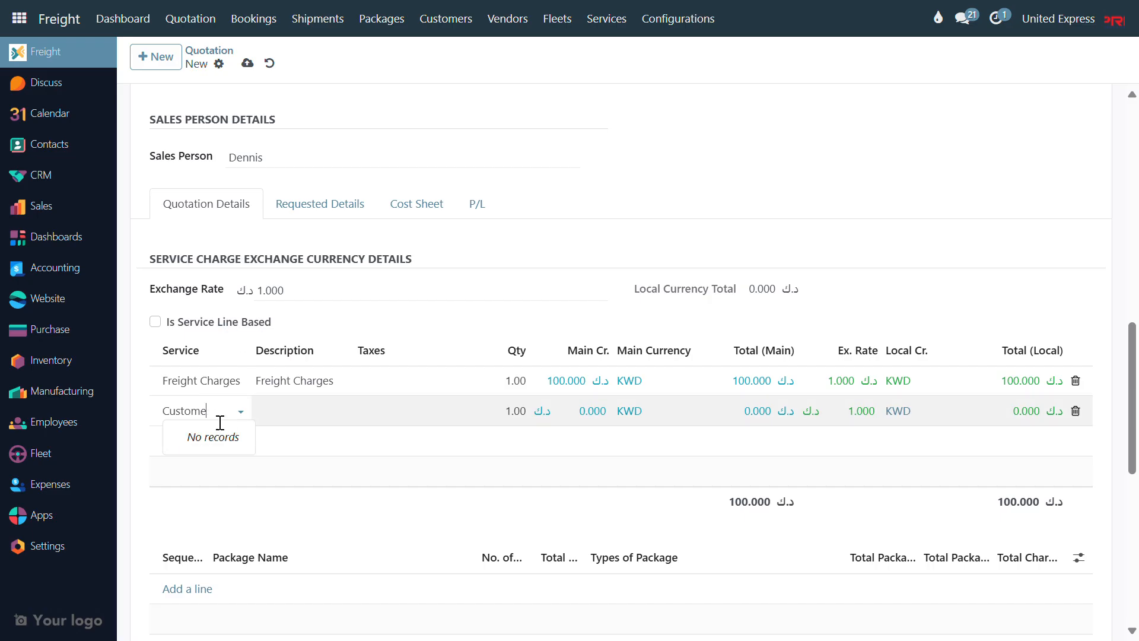
left_click(222, 436)
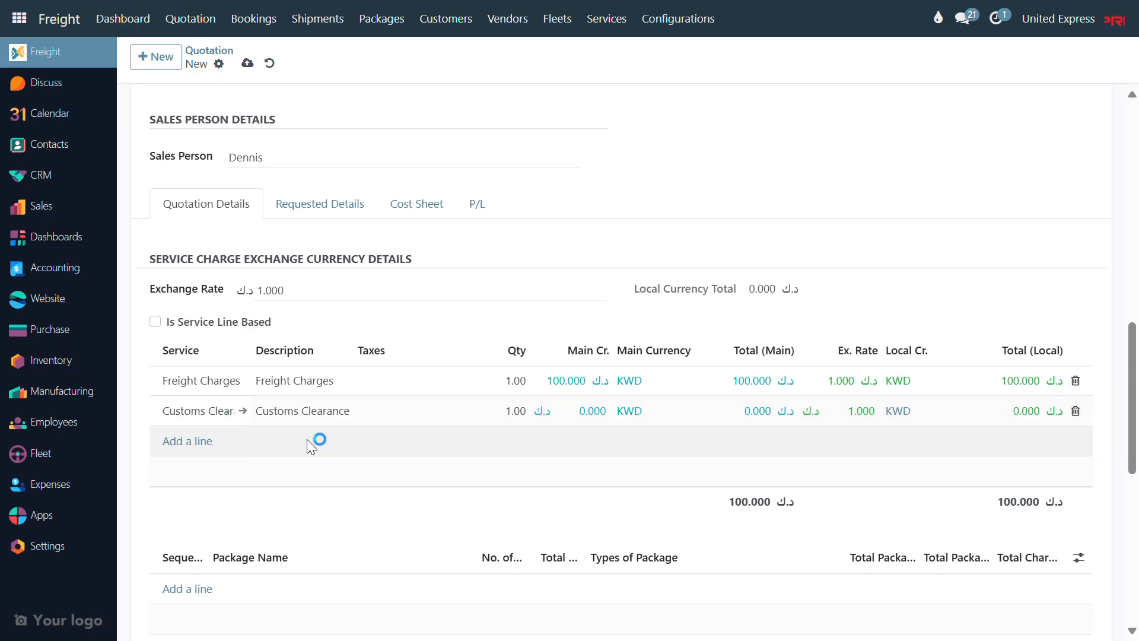
left_click(610, 415)
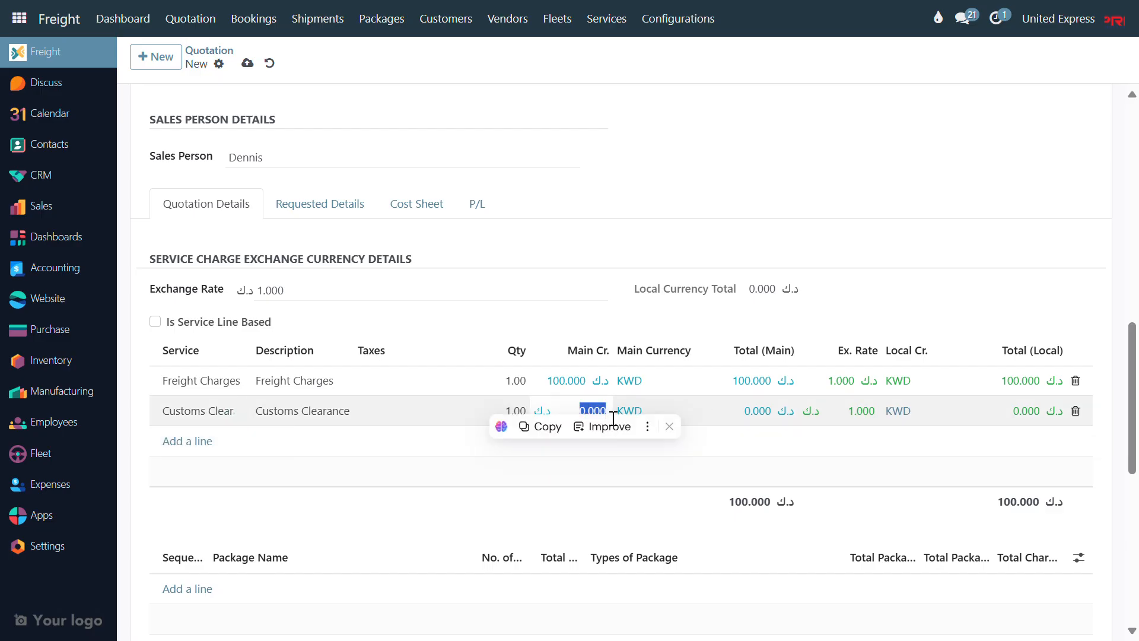
type("3,5")
type("00")
key("Tab")
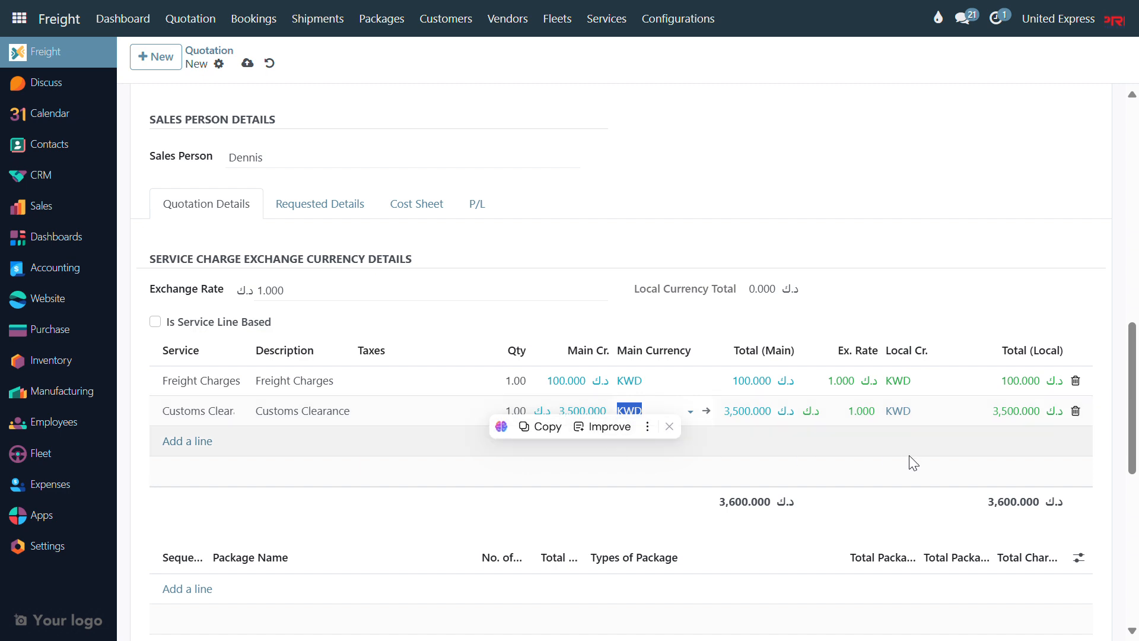
Step: Add a Last Mile Delivery service line with a main currency price of 250
left_click(191, 452)
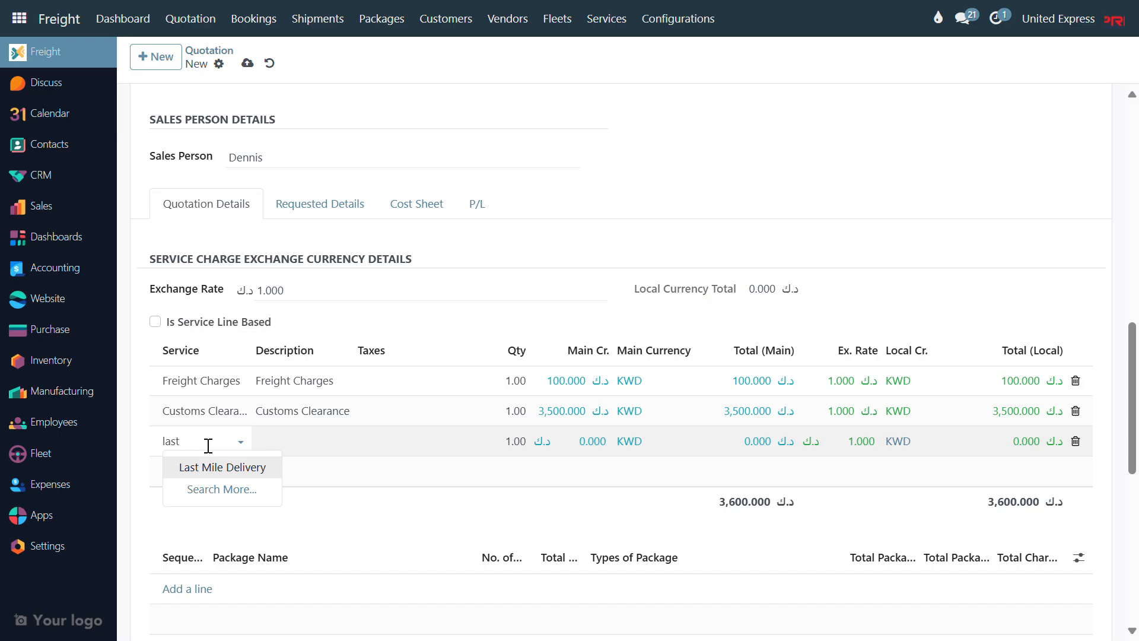
left_click(224, 465)
left_click(593, 450)
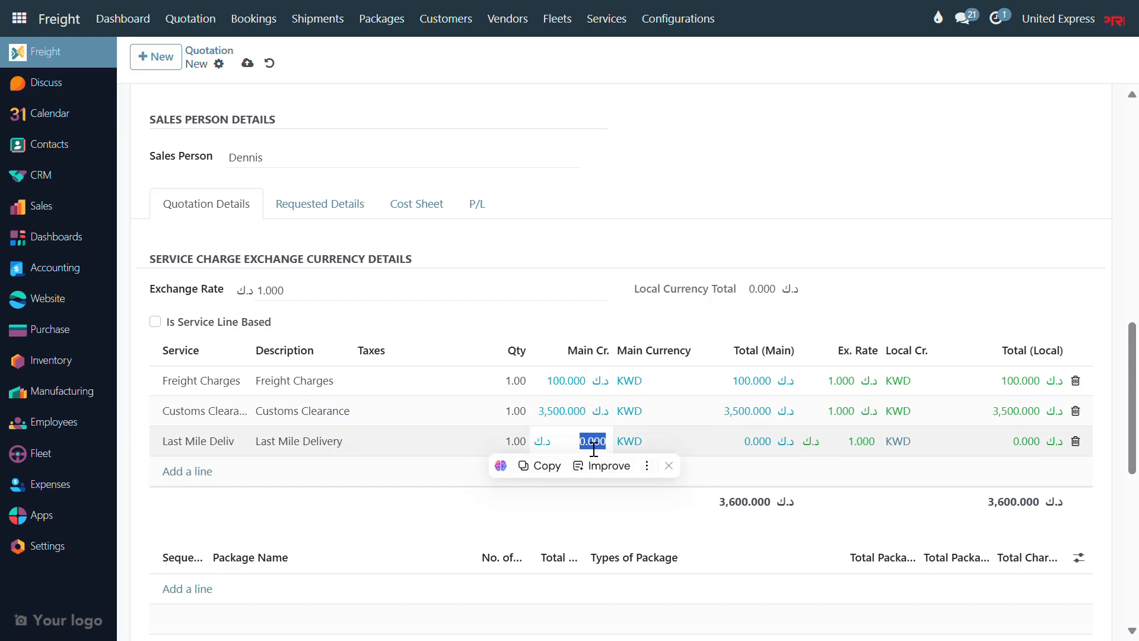
type("25")
key("Tab")
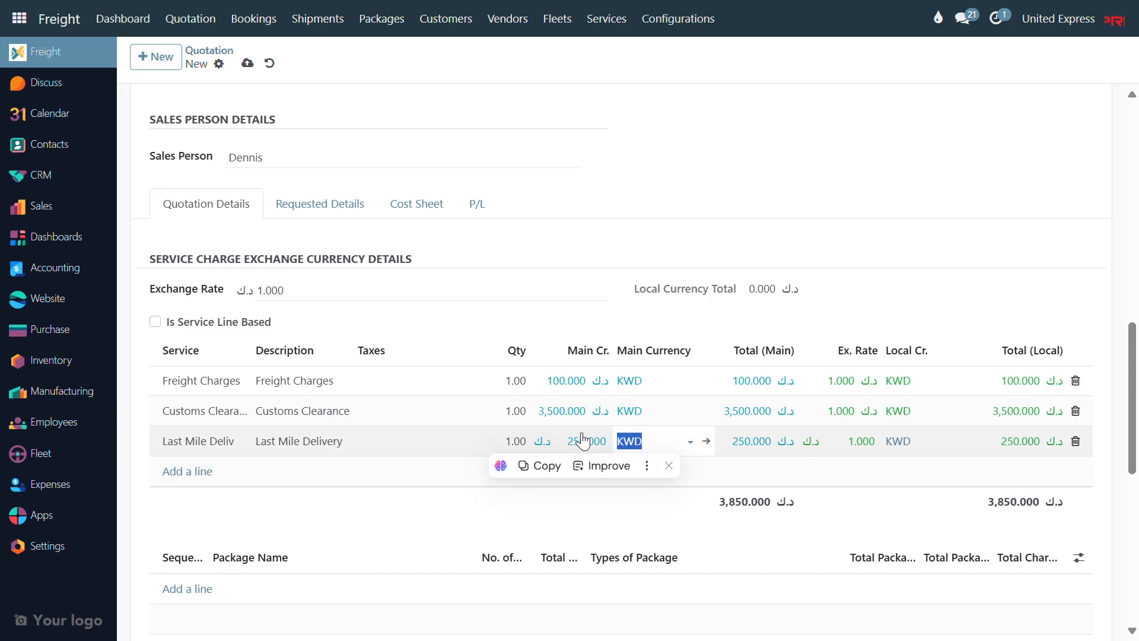
Step: Set the required Ocean Shipment option to Less Container(LCL) and save the quotation
scroll(806, 437, "down", 2)
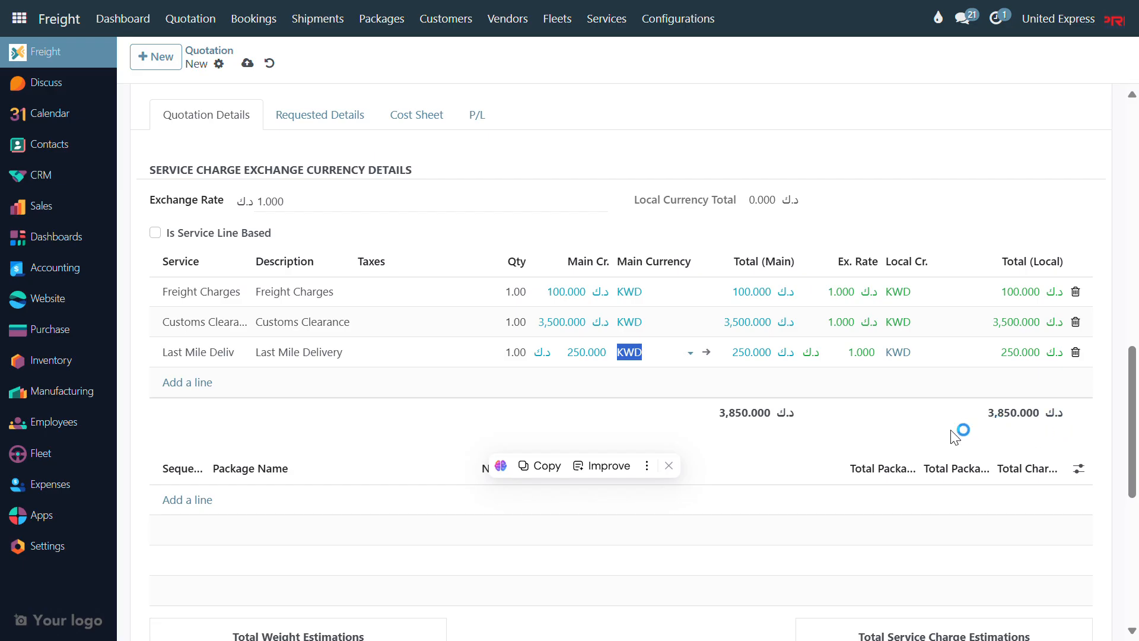
left_click(247, 63)
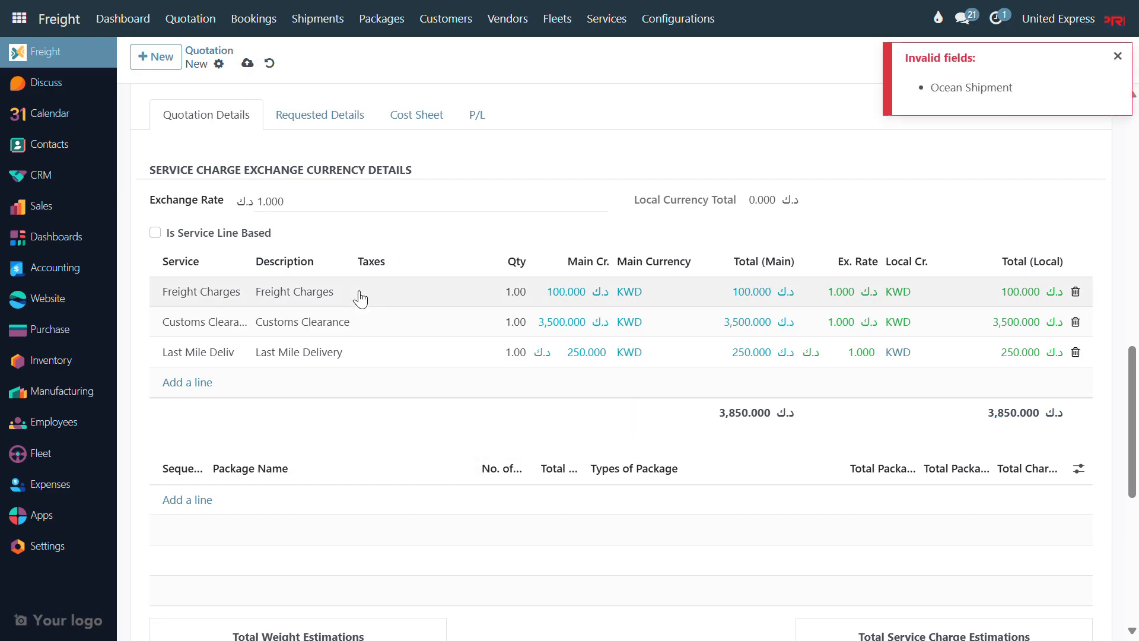
scroll(483, 321, "up", 10)
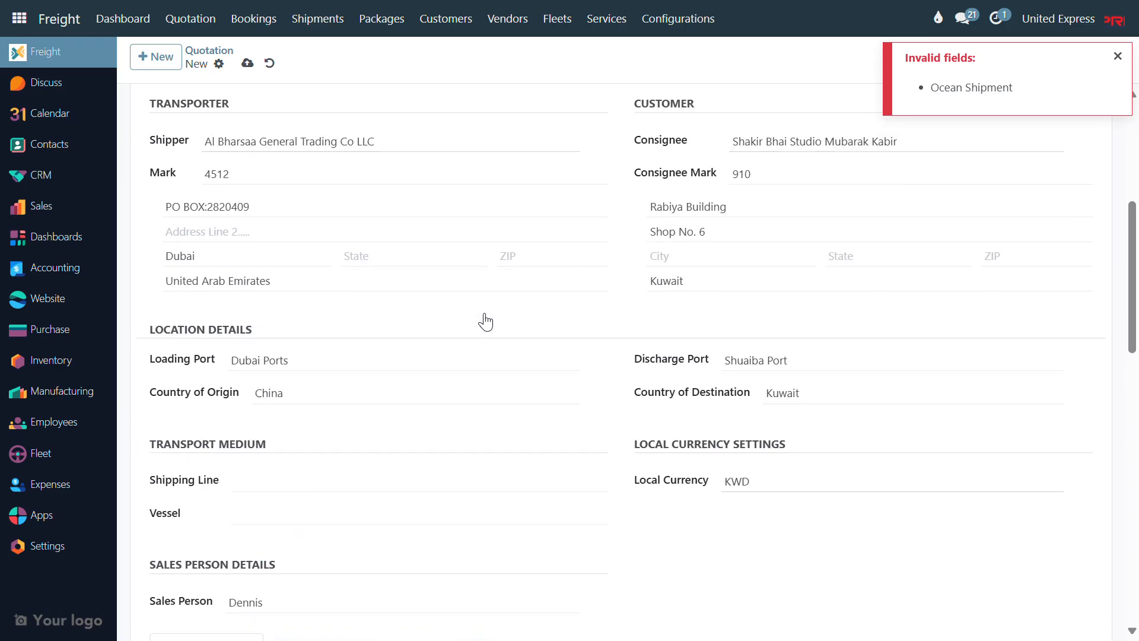
scroll(485, 321, "up", 3)
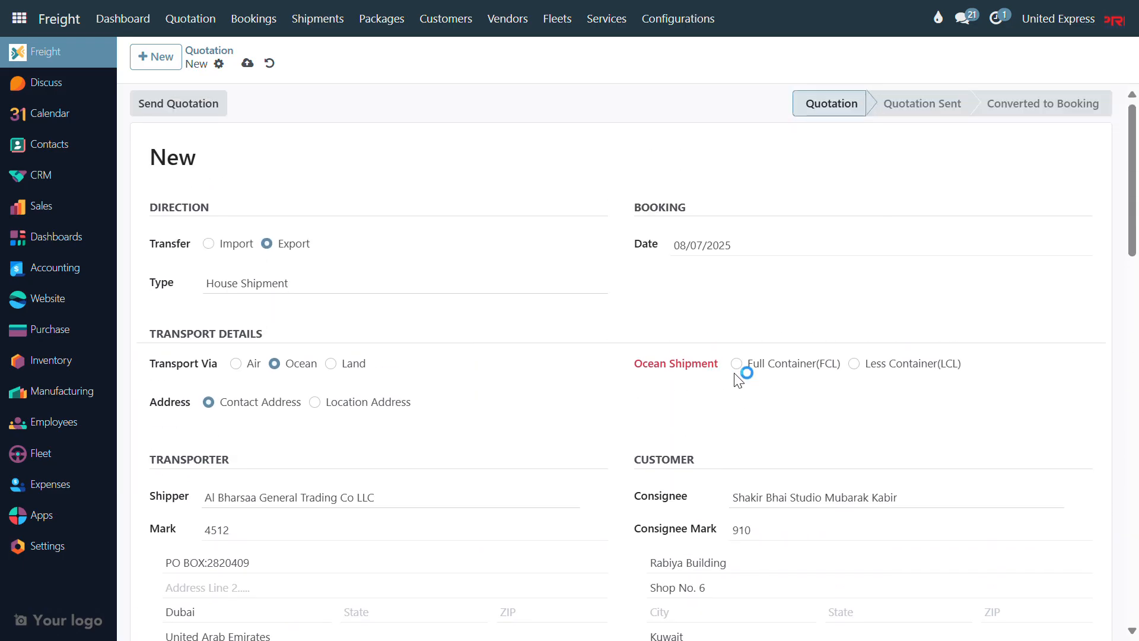
left_click(858, 367)
scroll(362, 332, "down", 5)
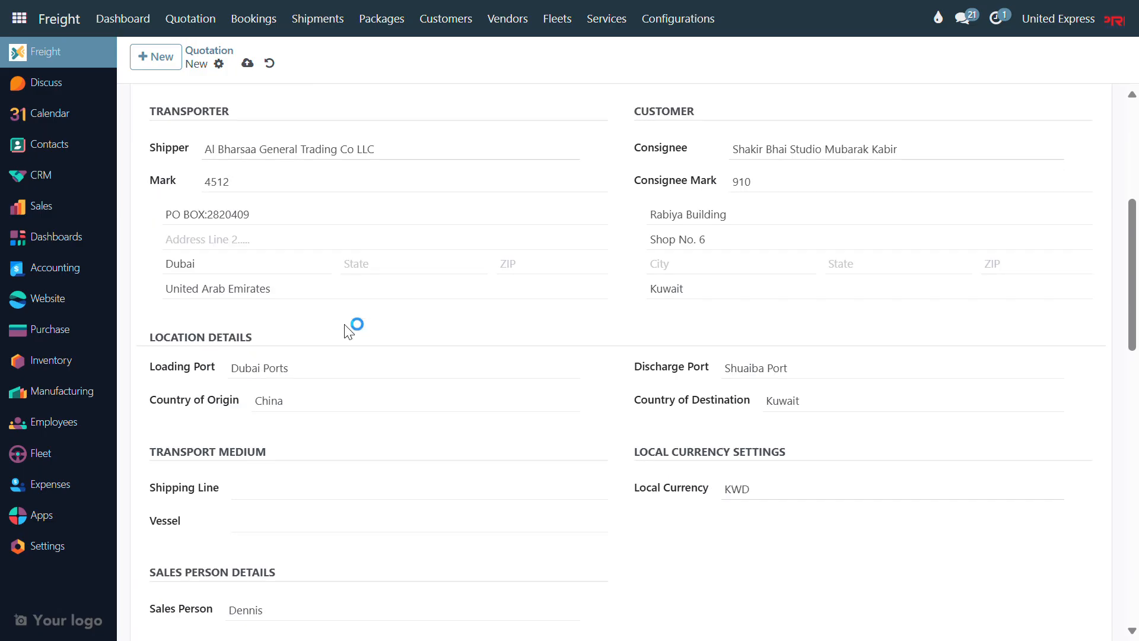
left_click(259, 65)
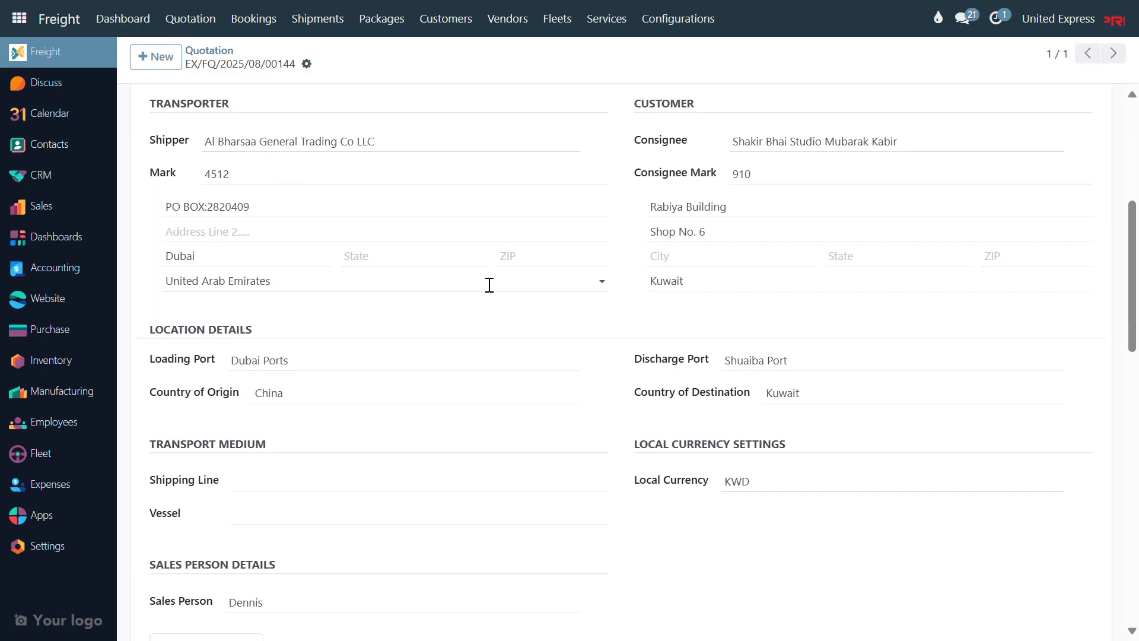
Step: Add a package line for Toyota -Land Cruiser 2025-Suspension & Steering Components, found by searching the package names for "Toy"
scroll(486, 285, "down", 3)
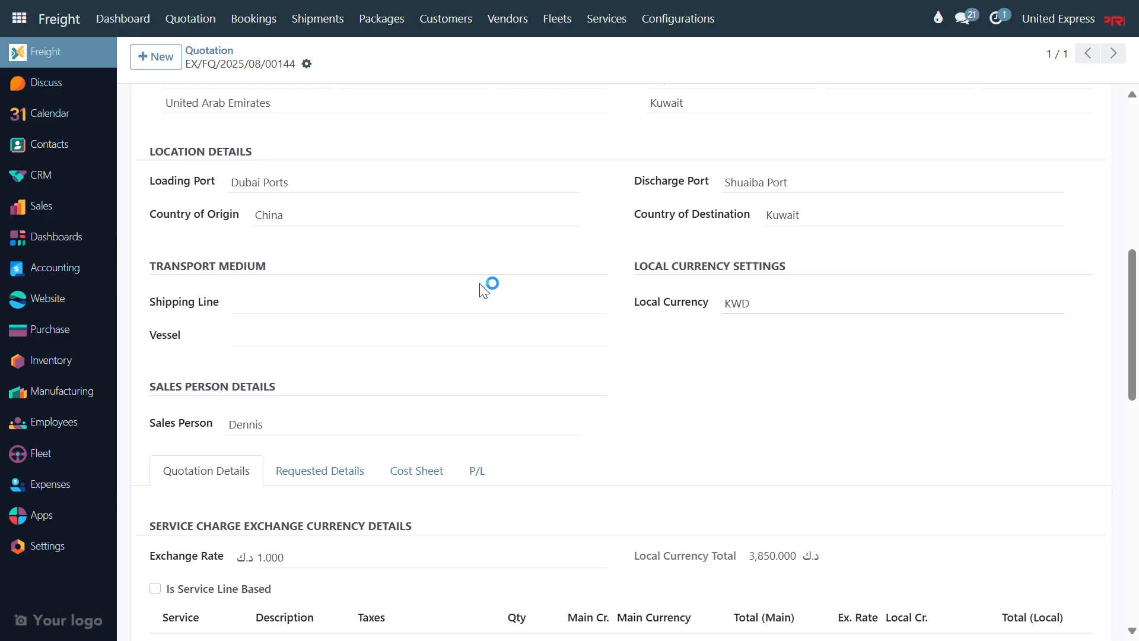
scroll(485, 291, "down", 9)
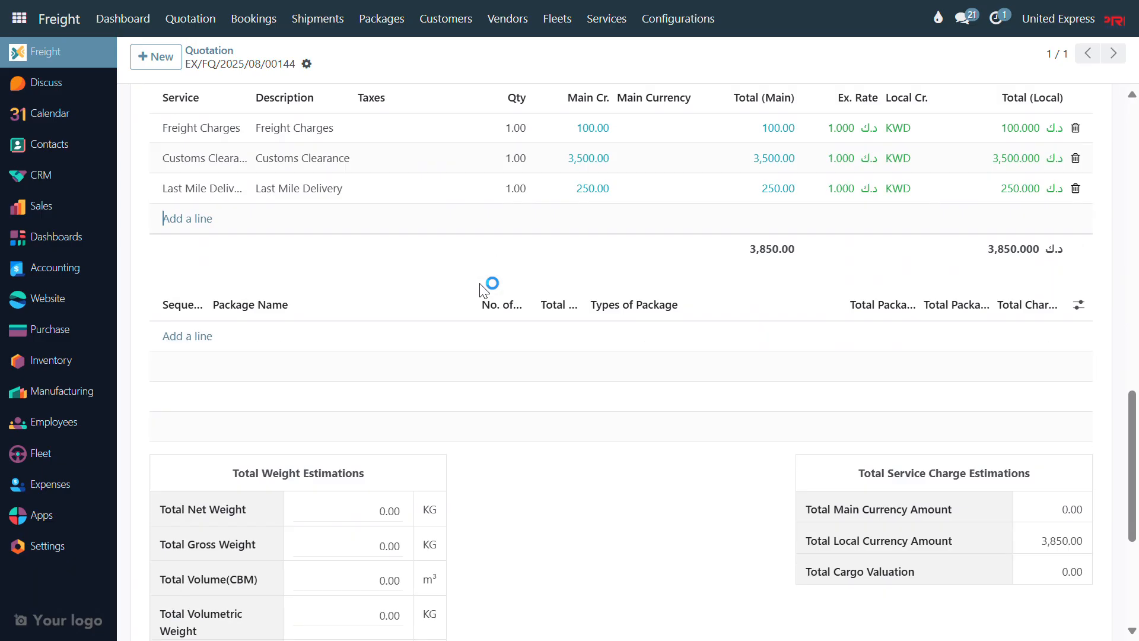
left_click(205, 325)
left_click(336, 338)
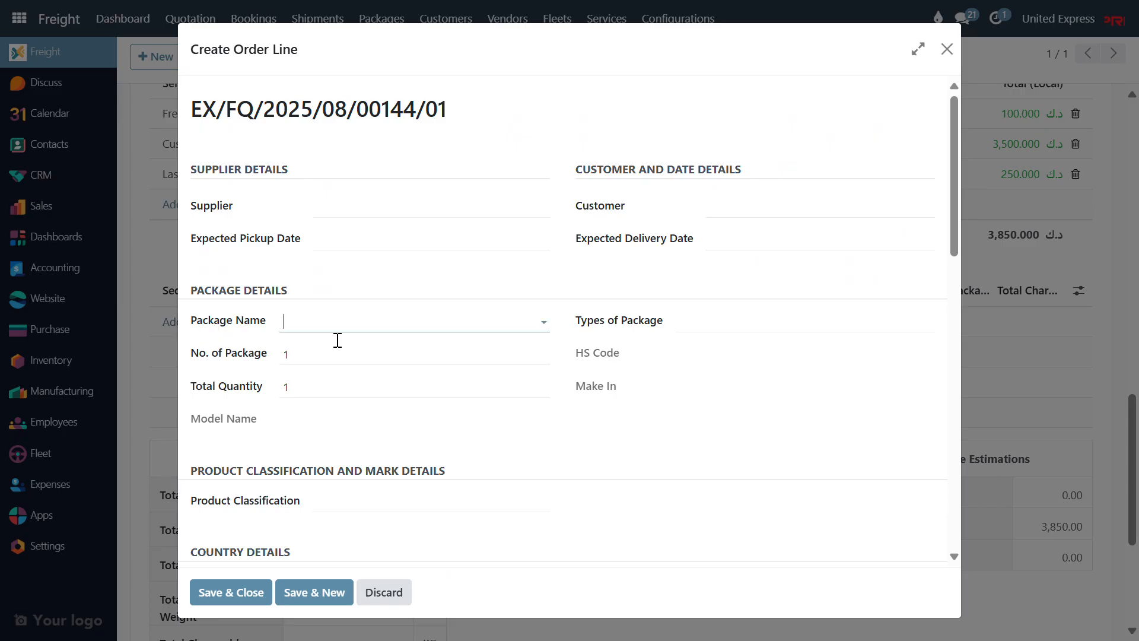
type("To")
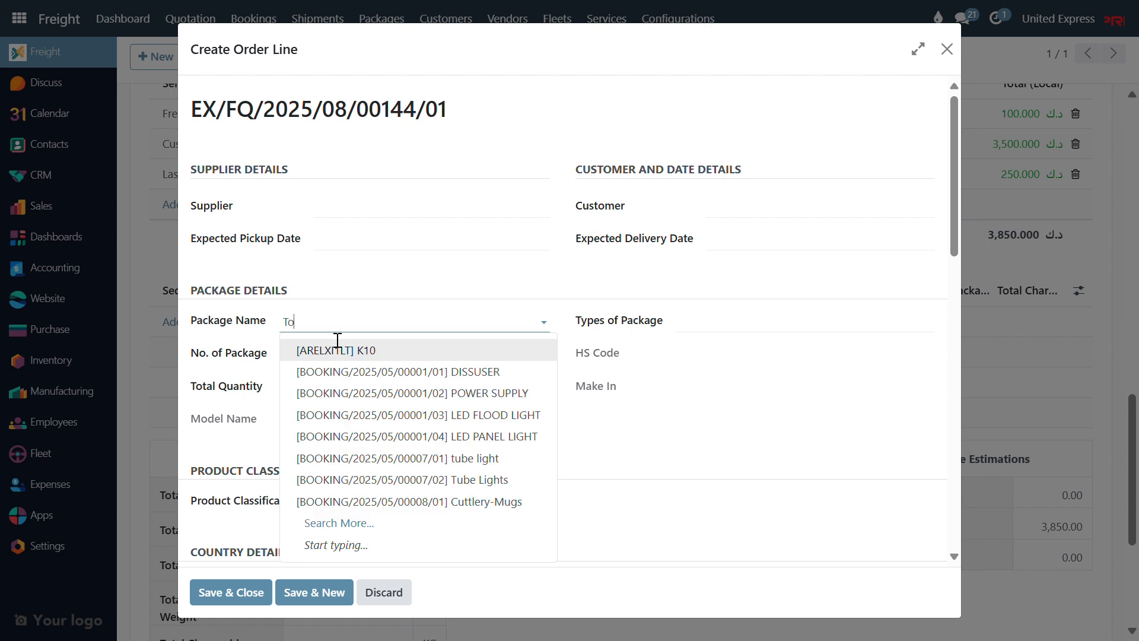
type("y")
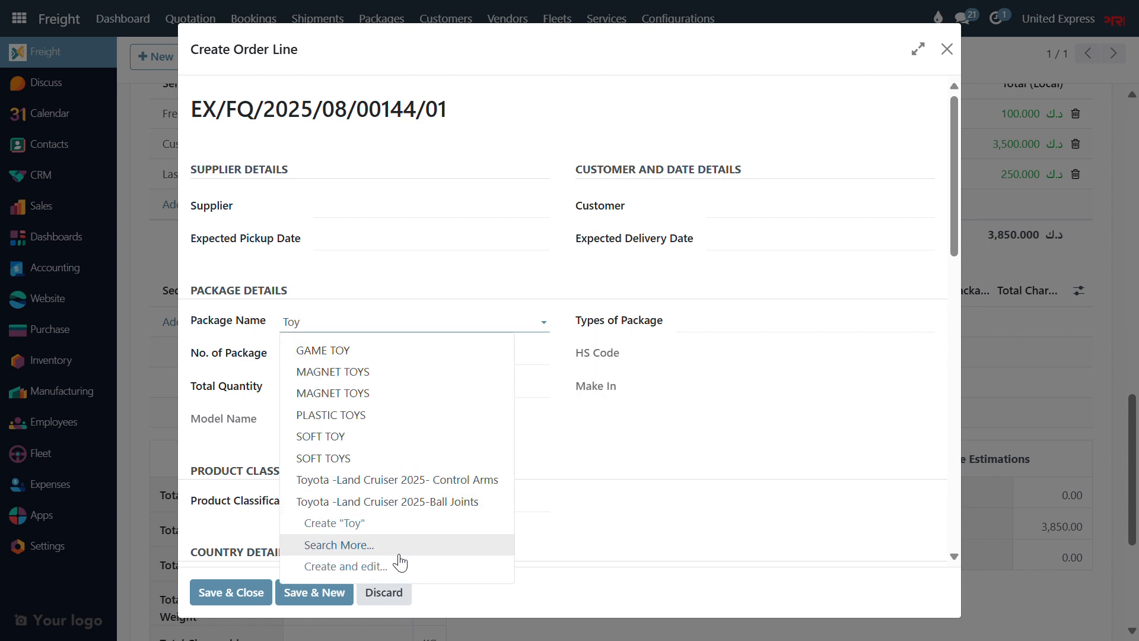
left_click(338, 545)
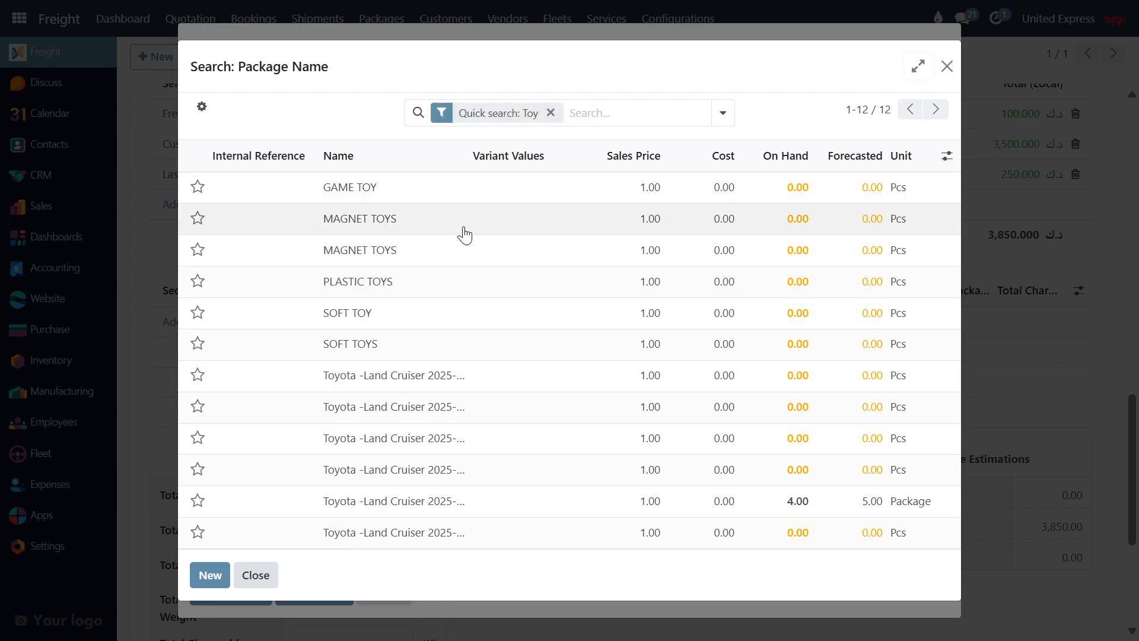
left_click_drag(474, 162, 710, 176)
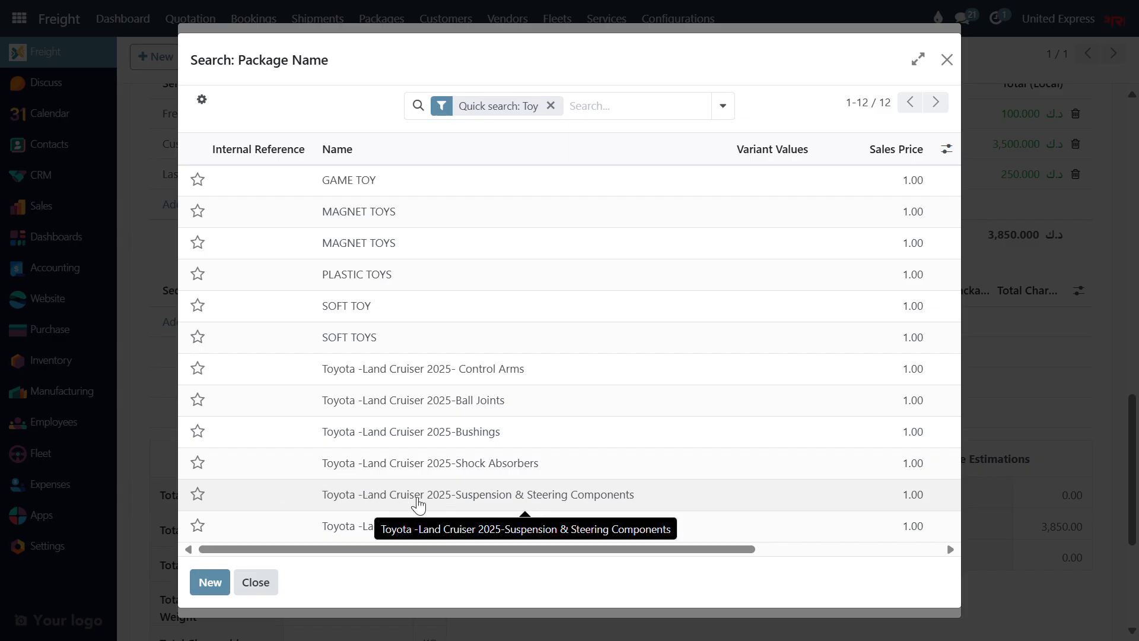
left_click(422, 503)
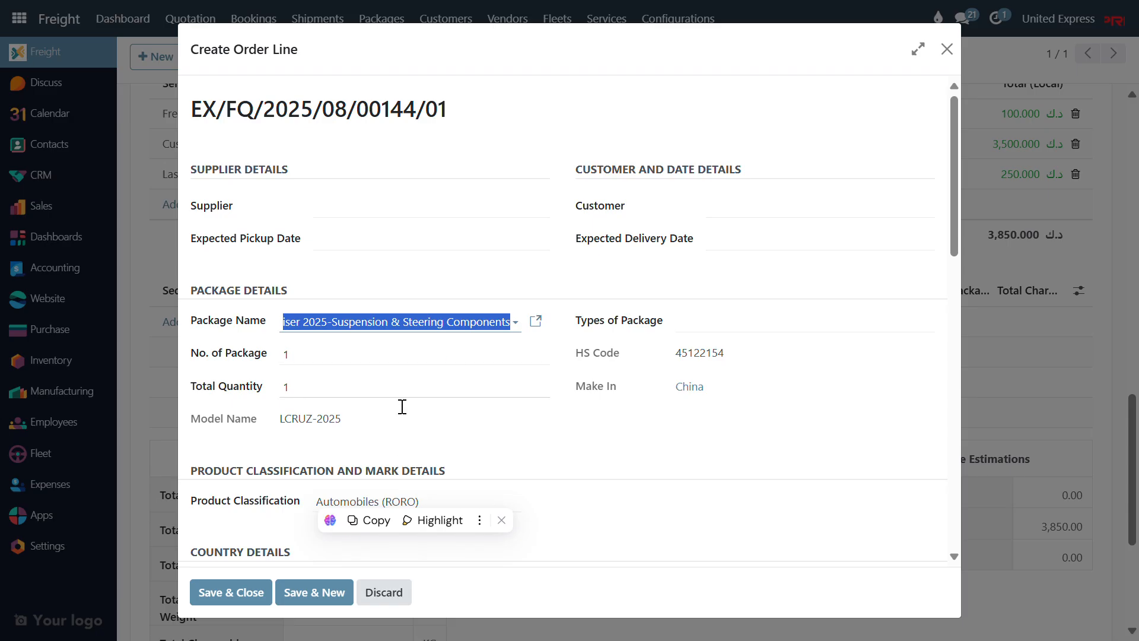
Step: Set the package line's total quantity to 5 and its type of package to Carton
key("Tab")
key("Tab")
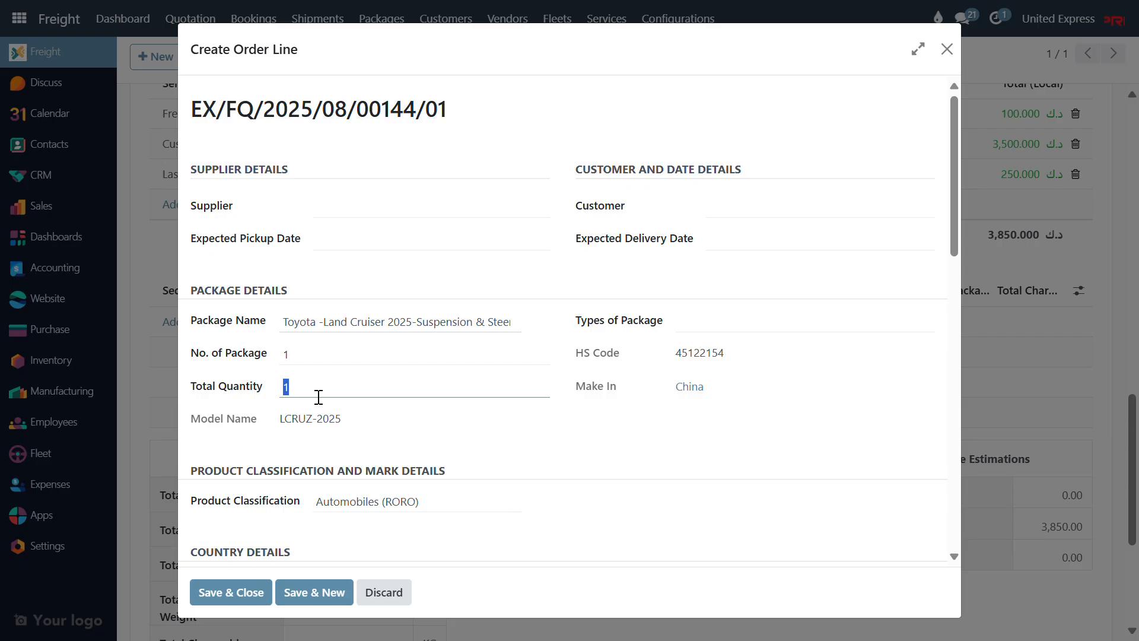
key("Tab")
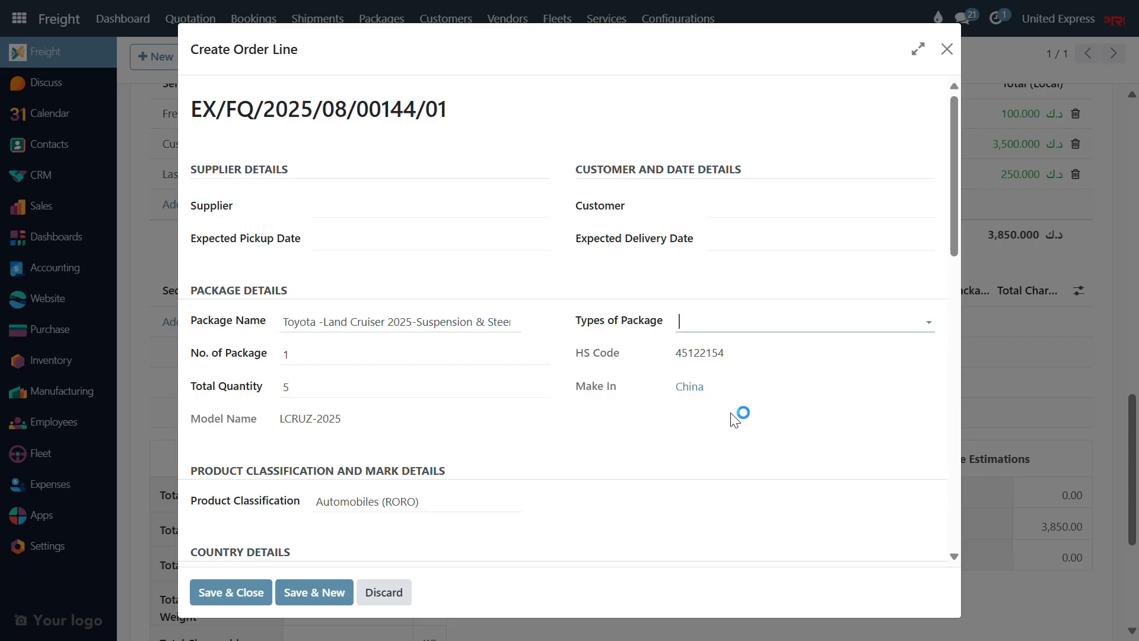
left_click(749, 334)
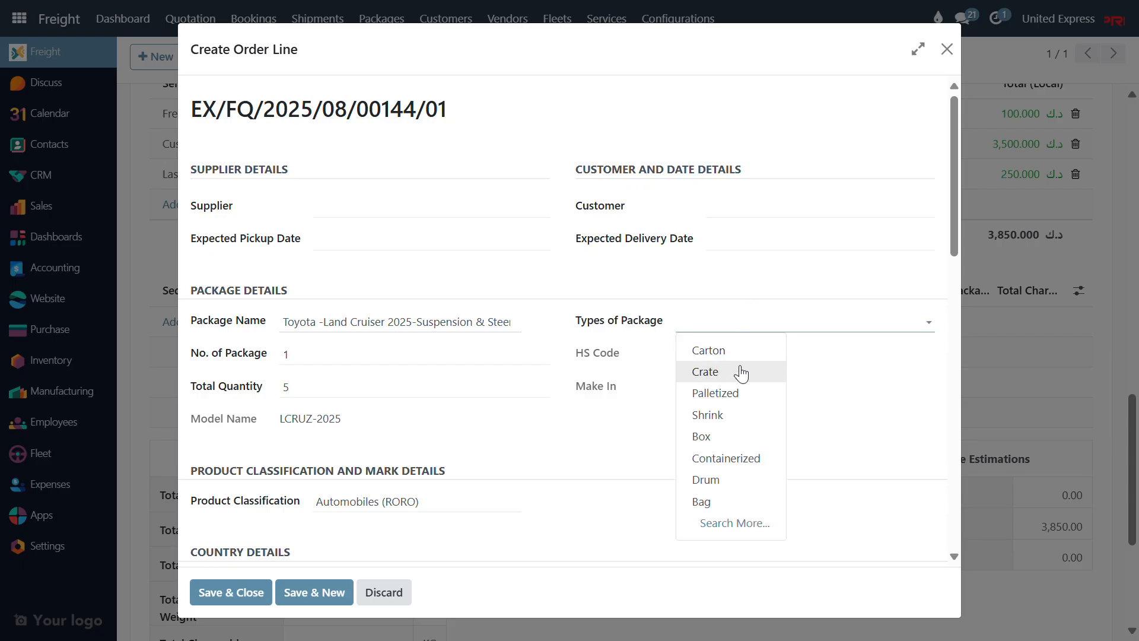
left_click(721, 350)
Step: Review the package quantity and the details of the order line's product classification record, then close that record
scroll(706, 357, "down", 2)
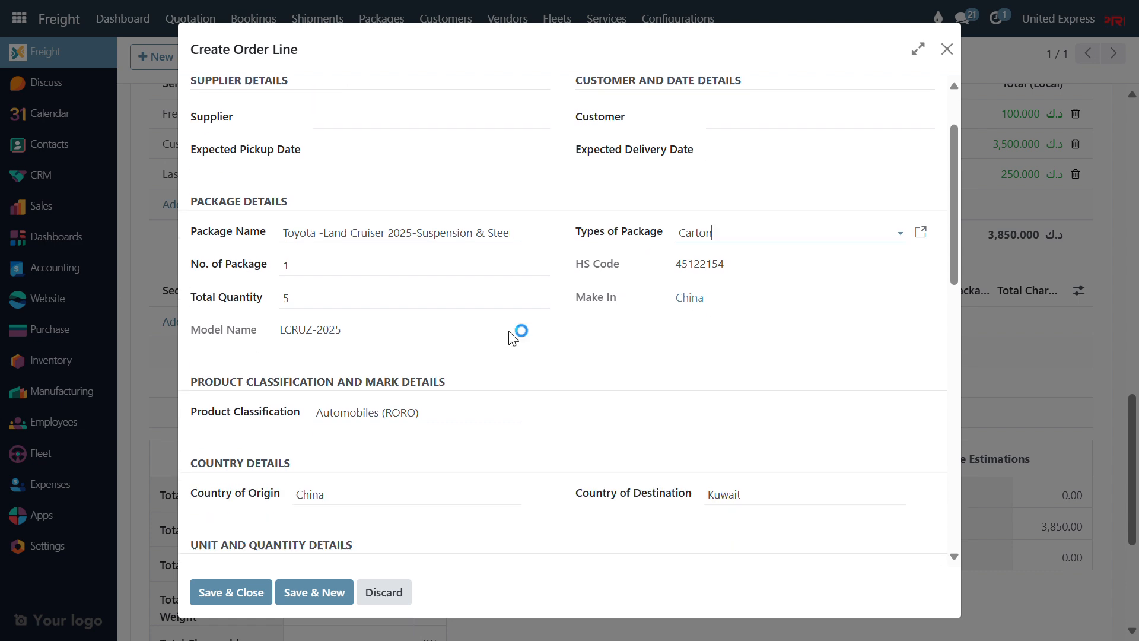
scroll(644, 350, "down", 2)
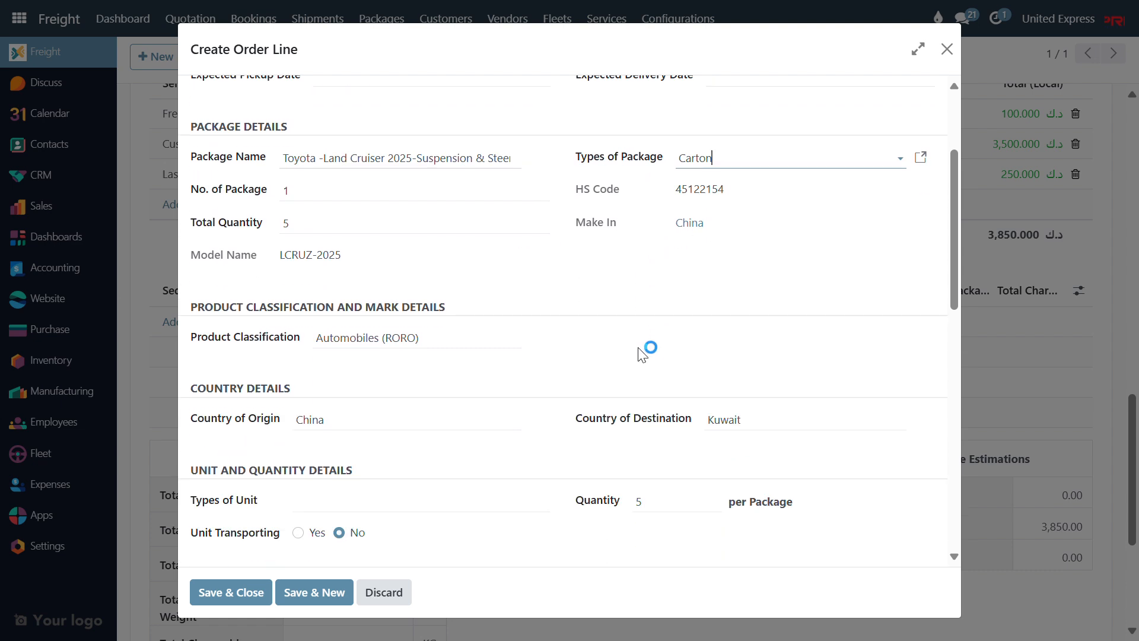
left_click(307, 222)
scroll(630, 299, "down", 1)
scroll(618, 307, "up", 1)
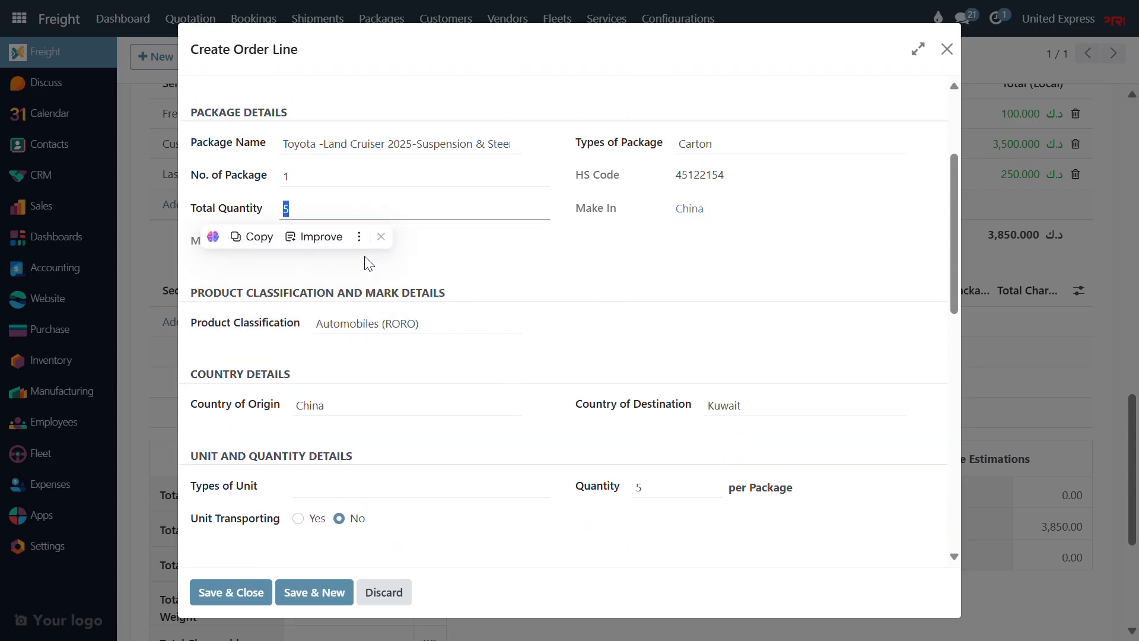
scroll(392, 320, "down", 2)
left_click(796, 213)
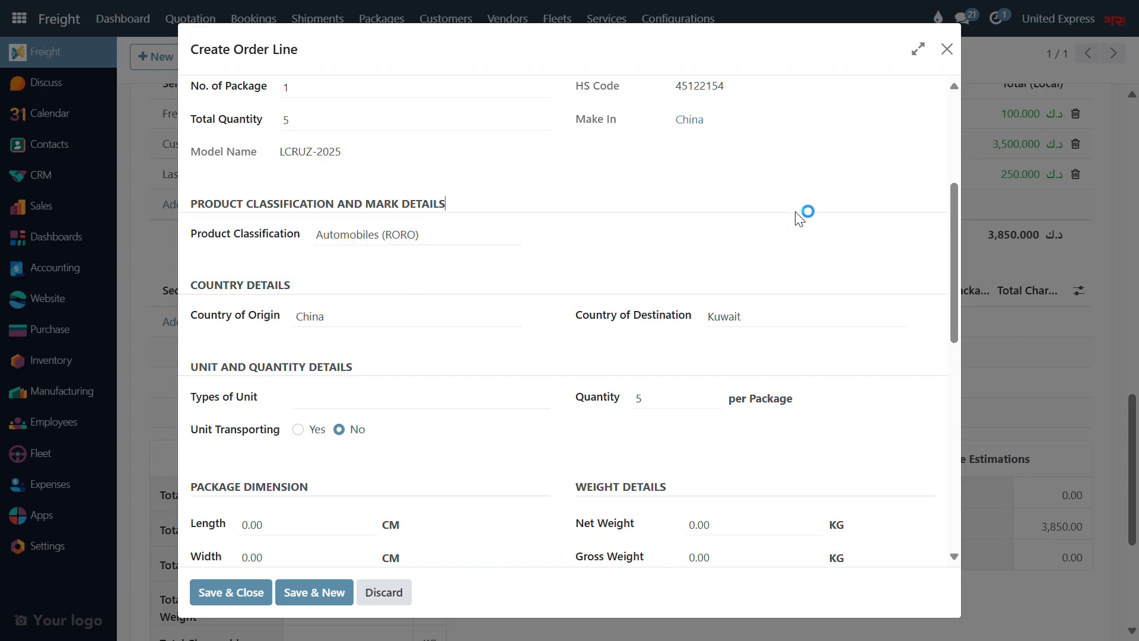
scroll(454, 295, "up", 1)
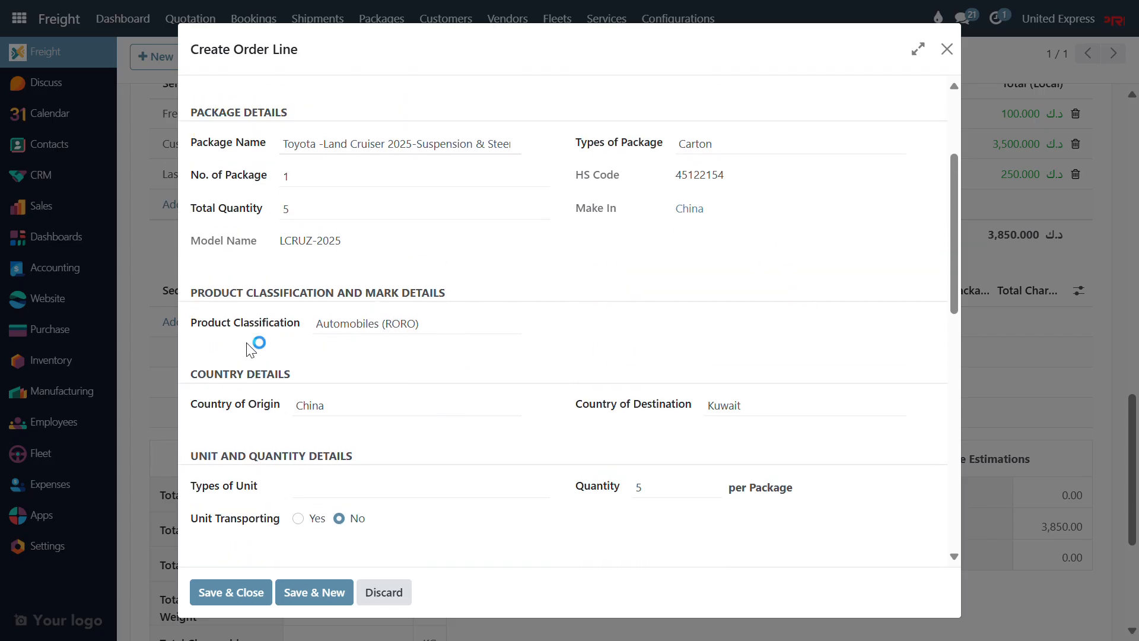
left_click(535, 324)
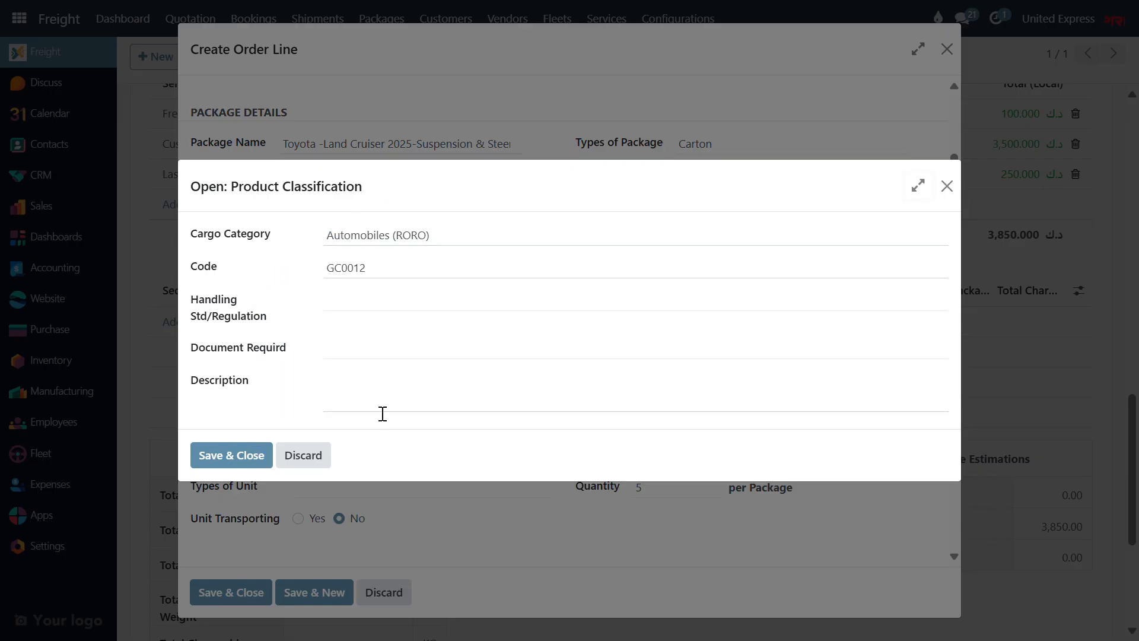
left_click(238, 465)
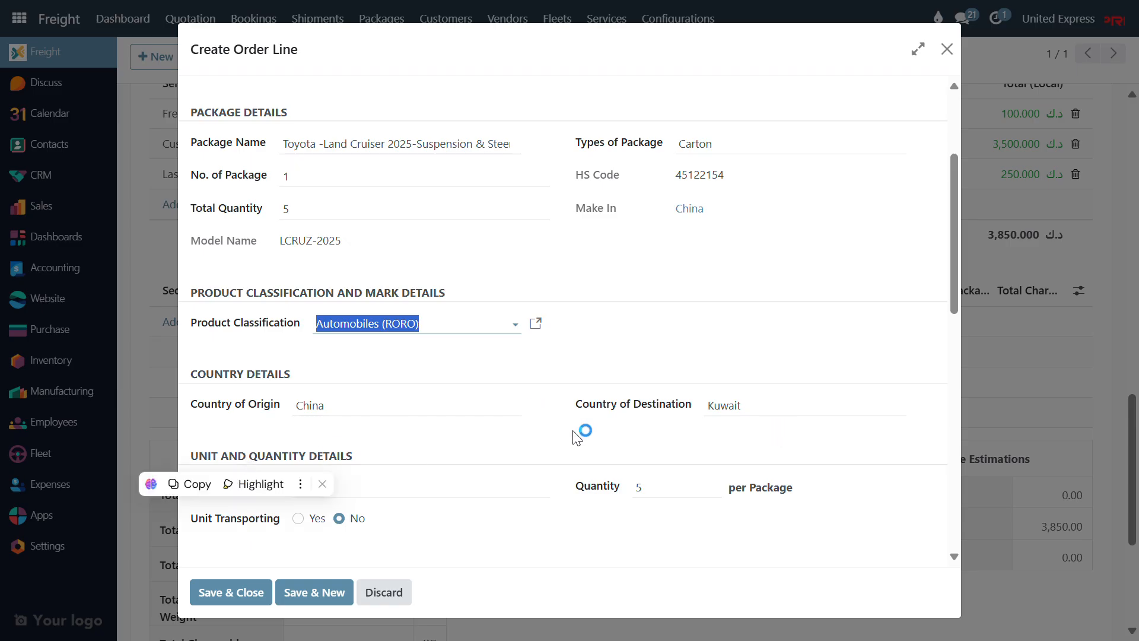
Step: Set the order line's type of unit to Box
scroll(409, 407, "down", 2)
scroll(661, 338, "down", 2)
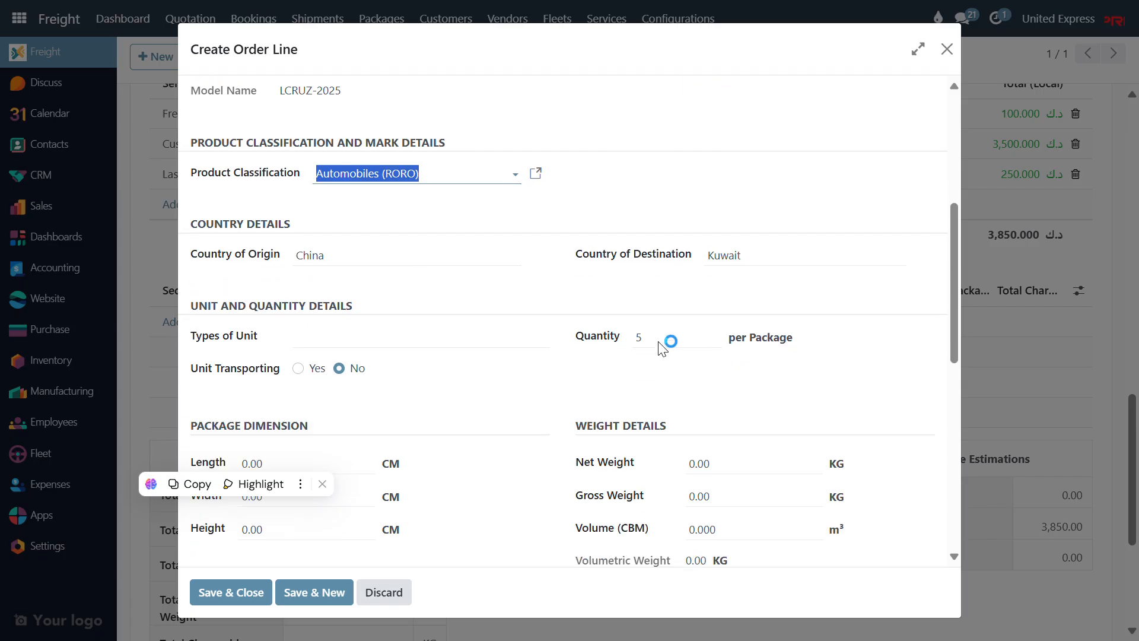
left_click(373, 311)
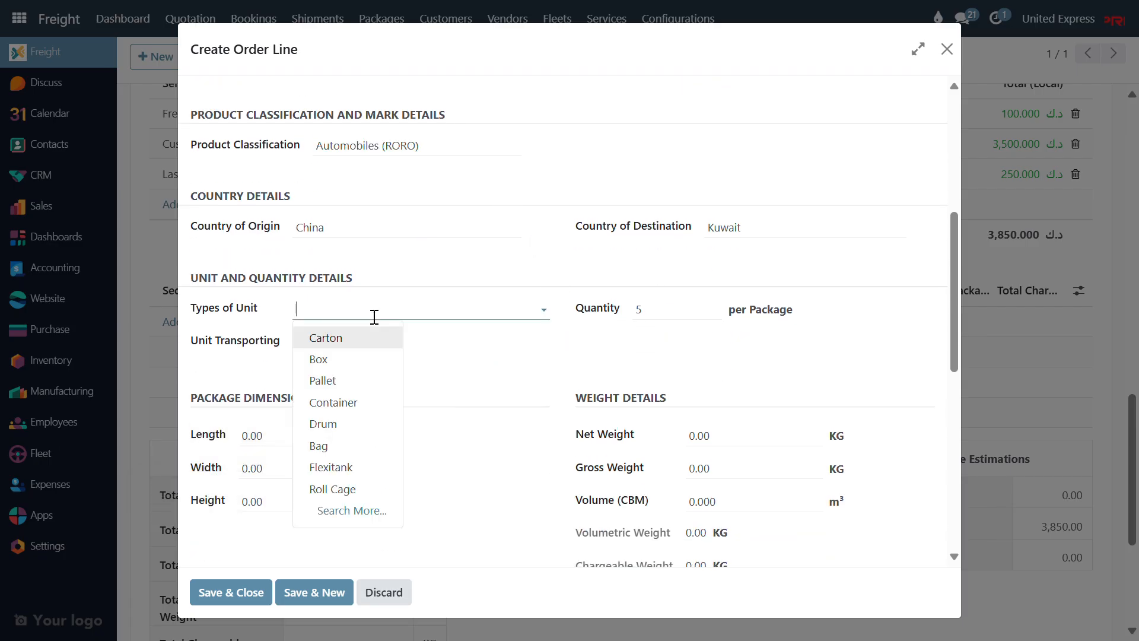
left_click(362, 357)
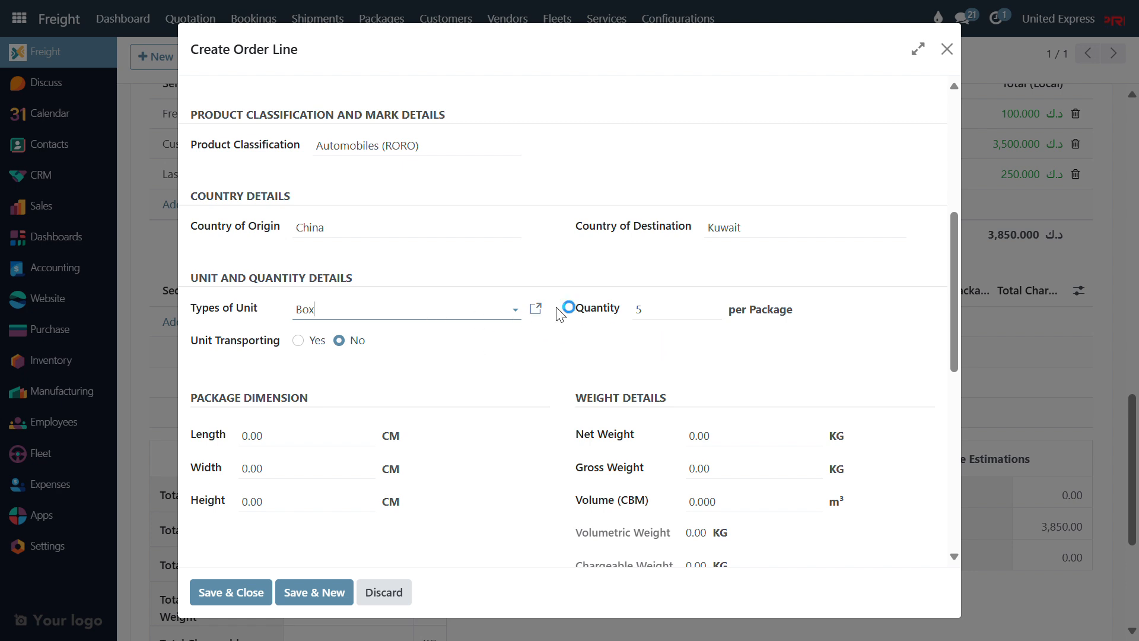
Step: Set Unit Transporting to Yes for the package line
scroll(608, 288, "up", 4)
scroll(708, 255, "down", 2)
scroll(688, 265, "down", 4)
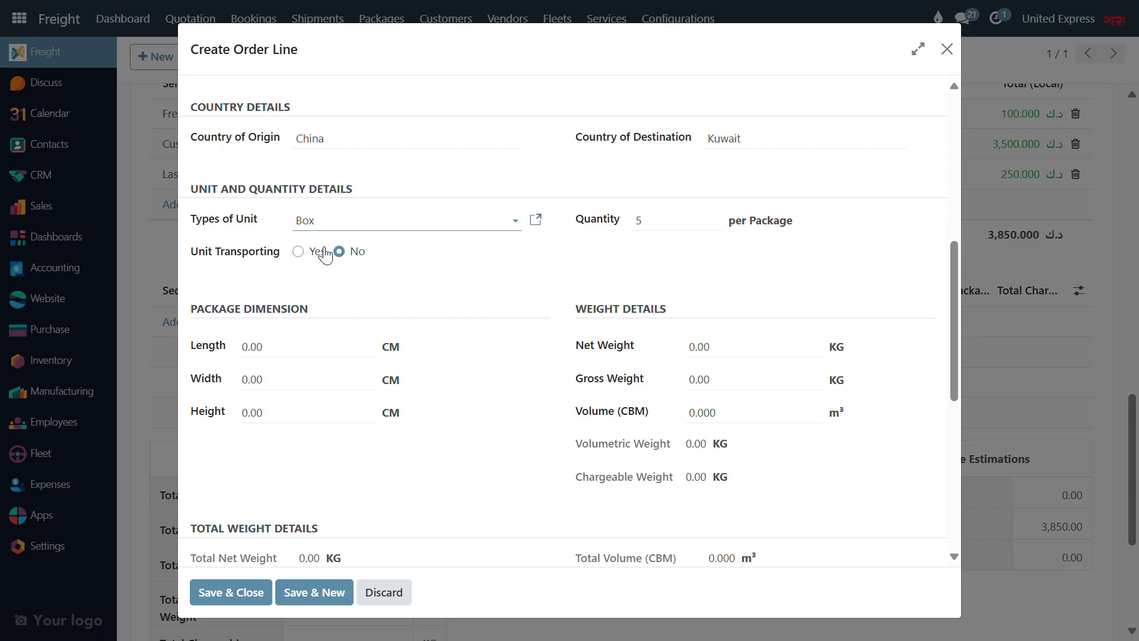
scroll(392, 226, "up", 8)
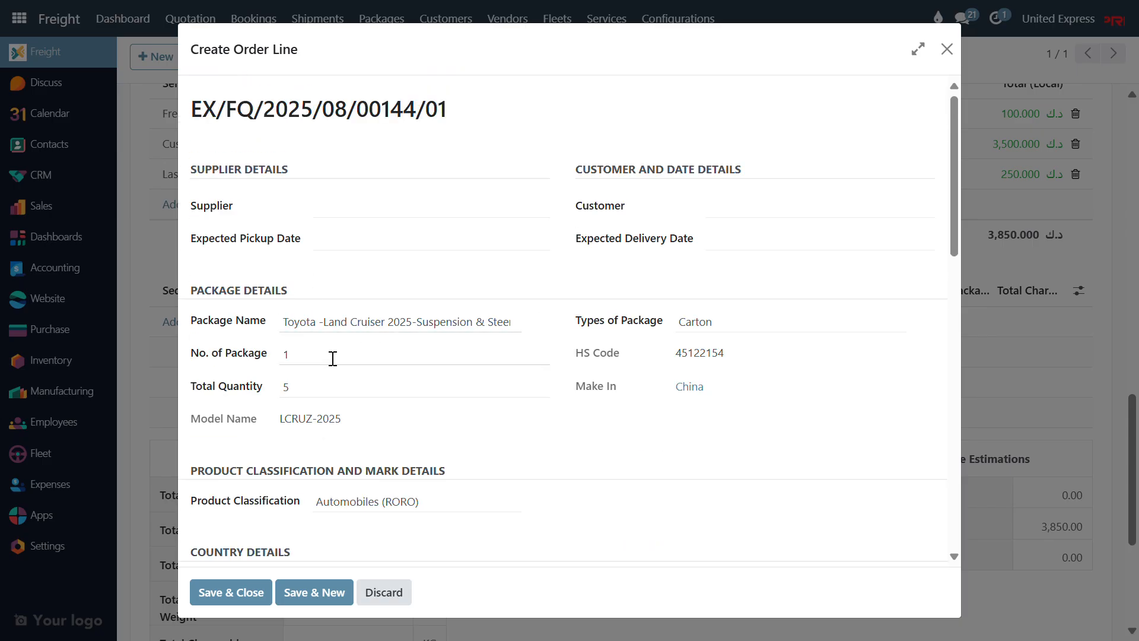
scroll(331, 359, "down", 4)
left_click(315, 430)
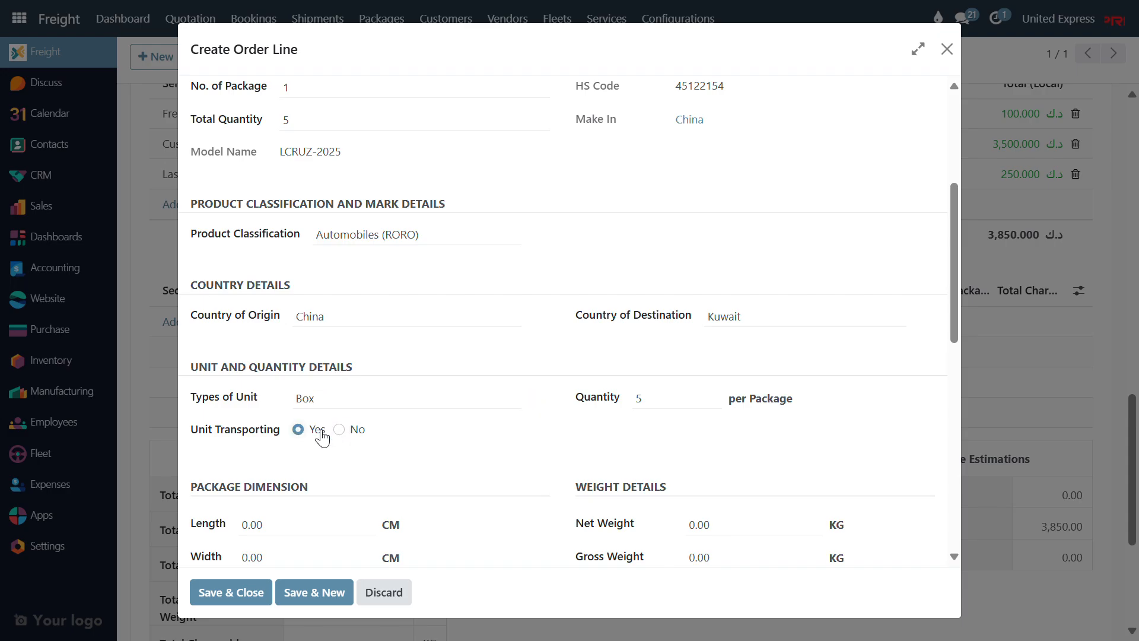
Step: Set the cargo valuation price of the package line to 2750
scroll(380, 433, "down", 1)
scroll(475, 432, "down", 3)
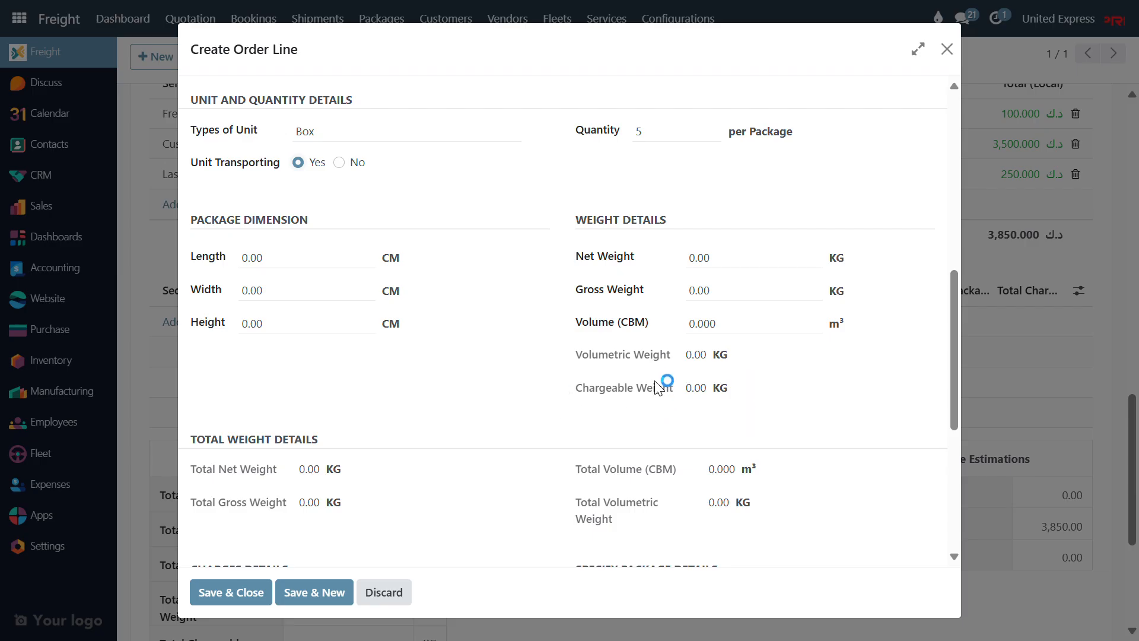
scroll(663, 385, "down", 3)
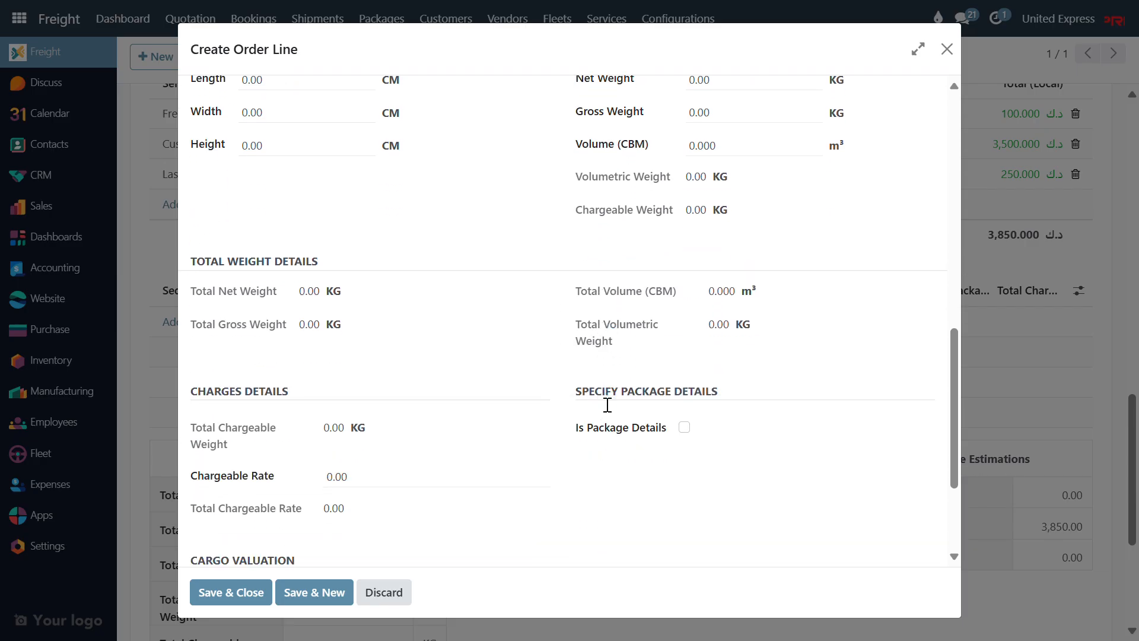
scroll(428, 426, "up", 2)
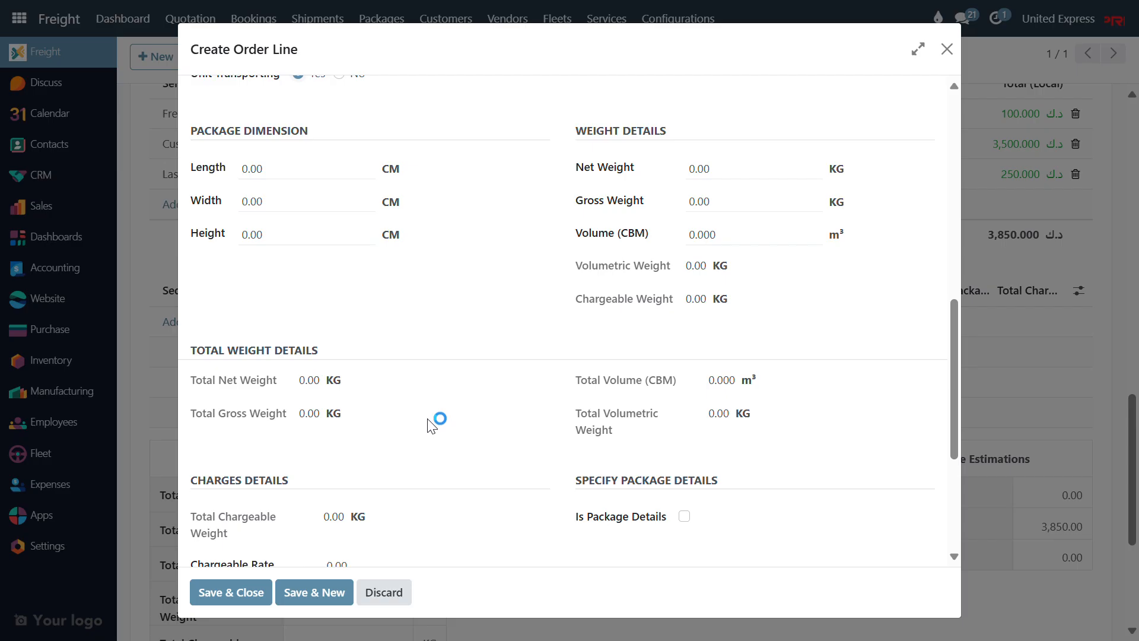
scroll(429, 426, "down", 3)
scroll(356, 233, "up", 4)
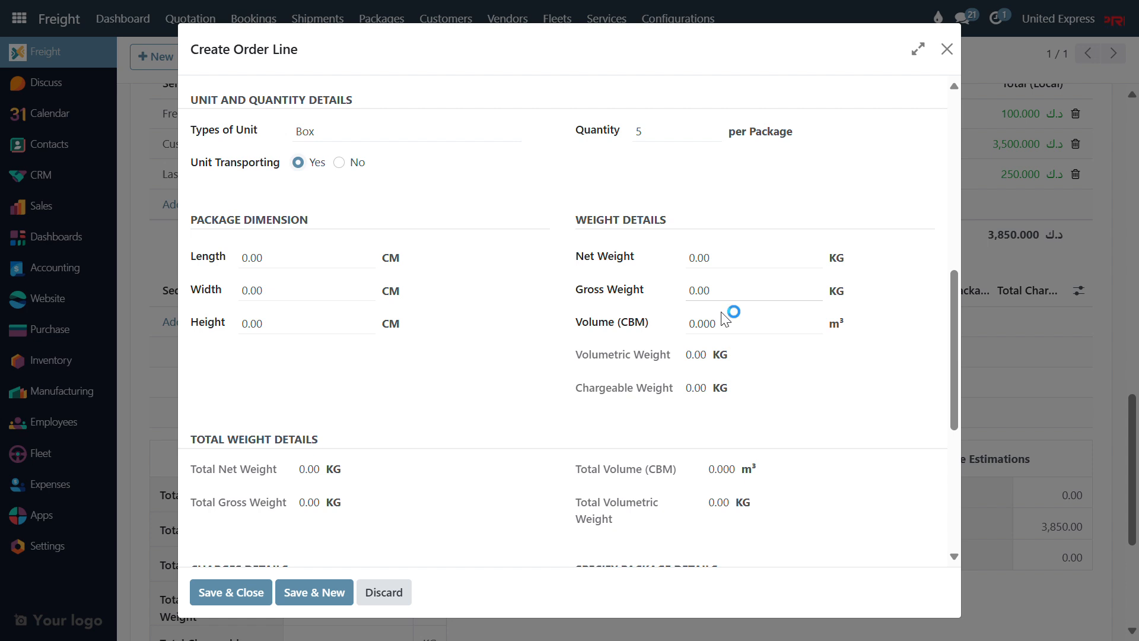
scroll(700, 382, "down", 6)
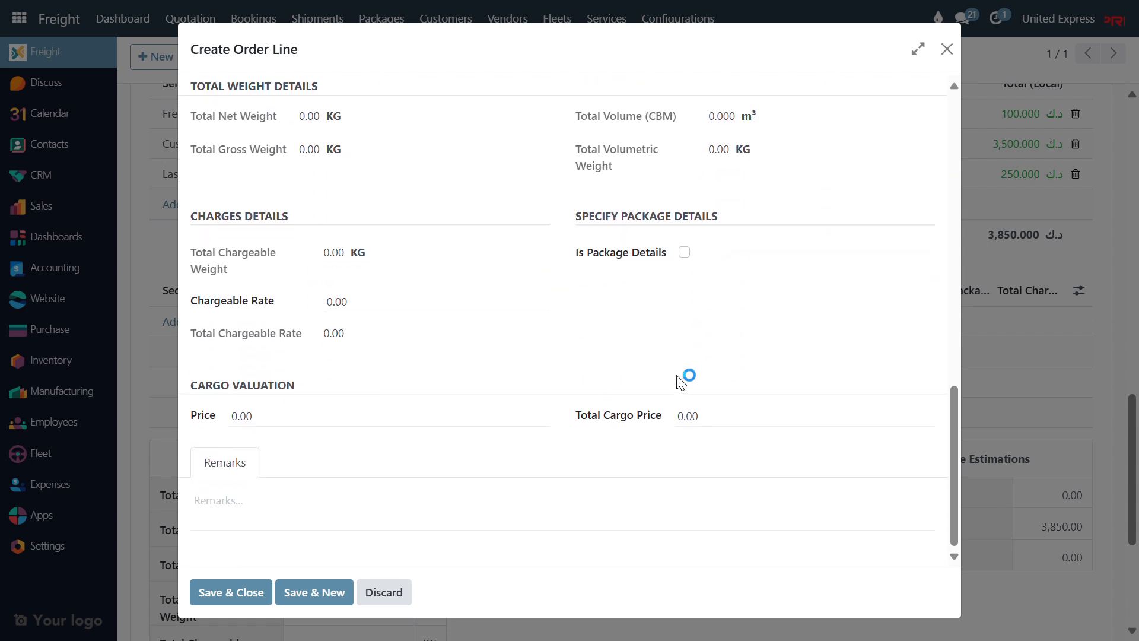
left_click(423, 422)
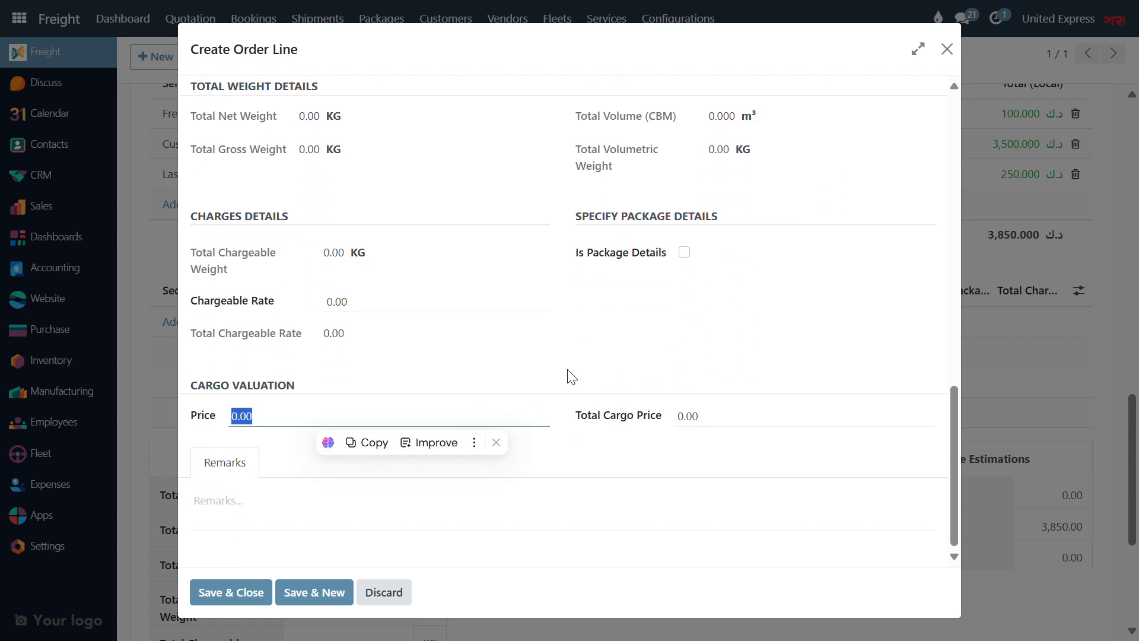
type("2750")
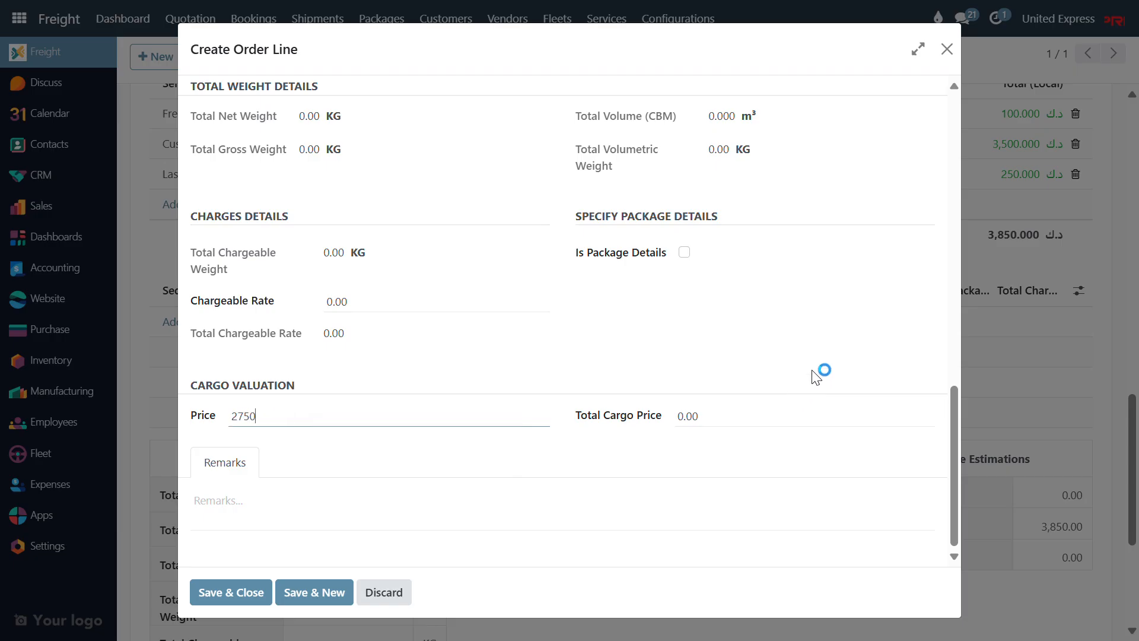
key("Return")
Step: Set the chargeable rate to 3,870, then save and close the package order line
left_click(384, 314)
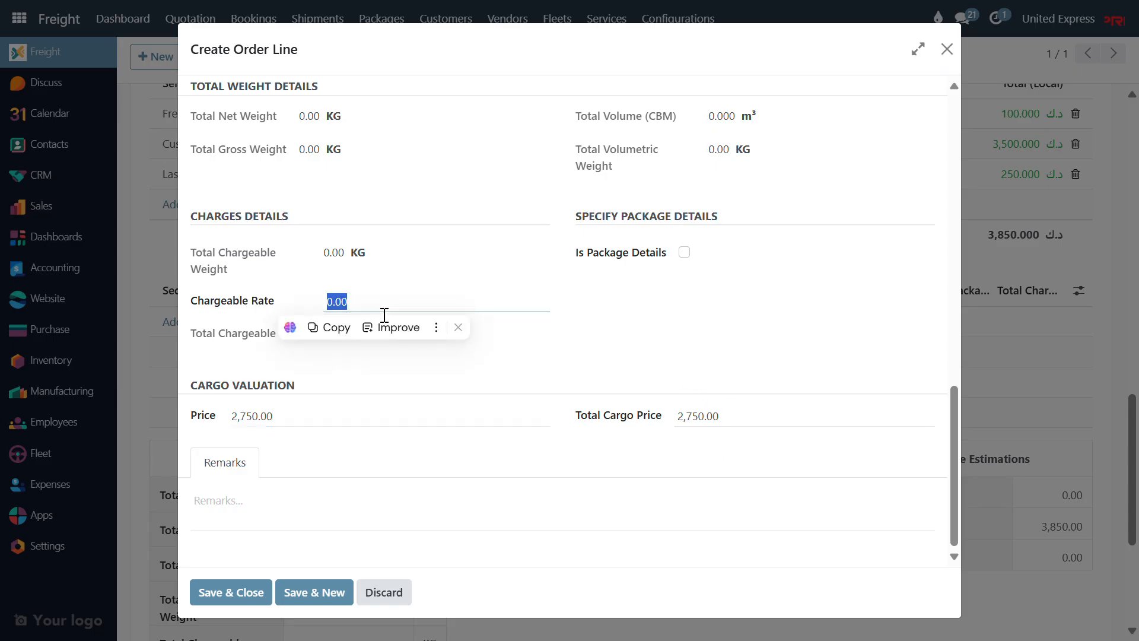
type("3,870")
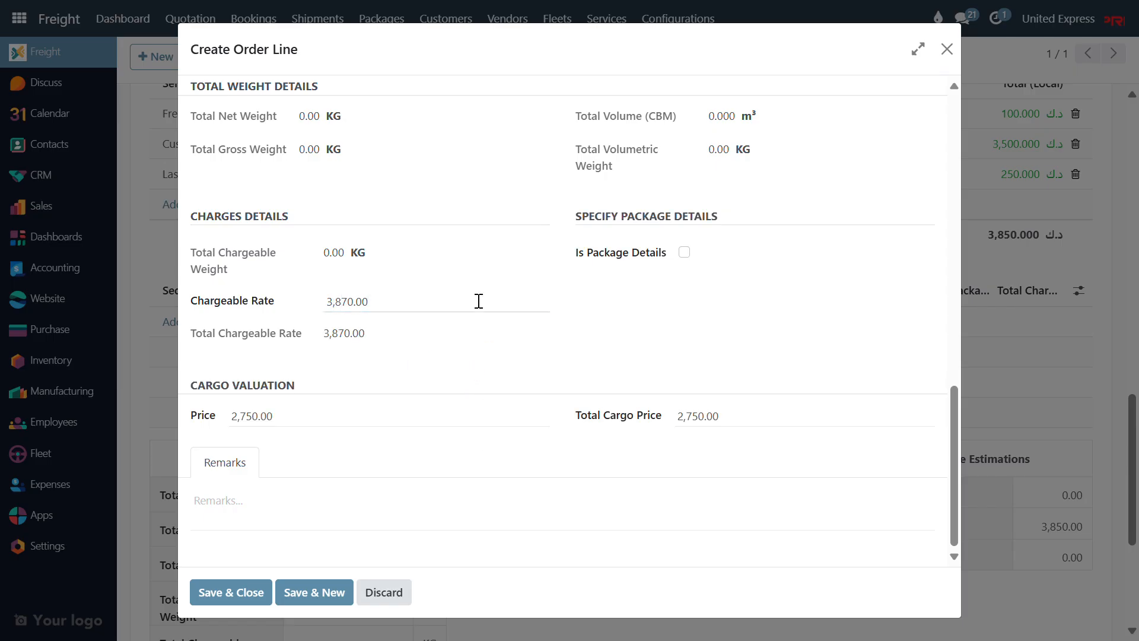
scroll(405, 241, "up", 1)
scroll(405, 241, "up", 5)
scroll(429, 295, "down", 7)
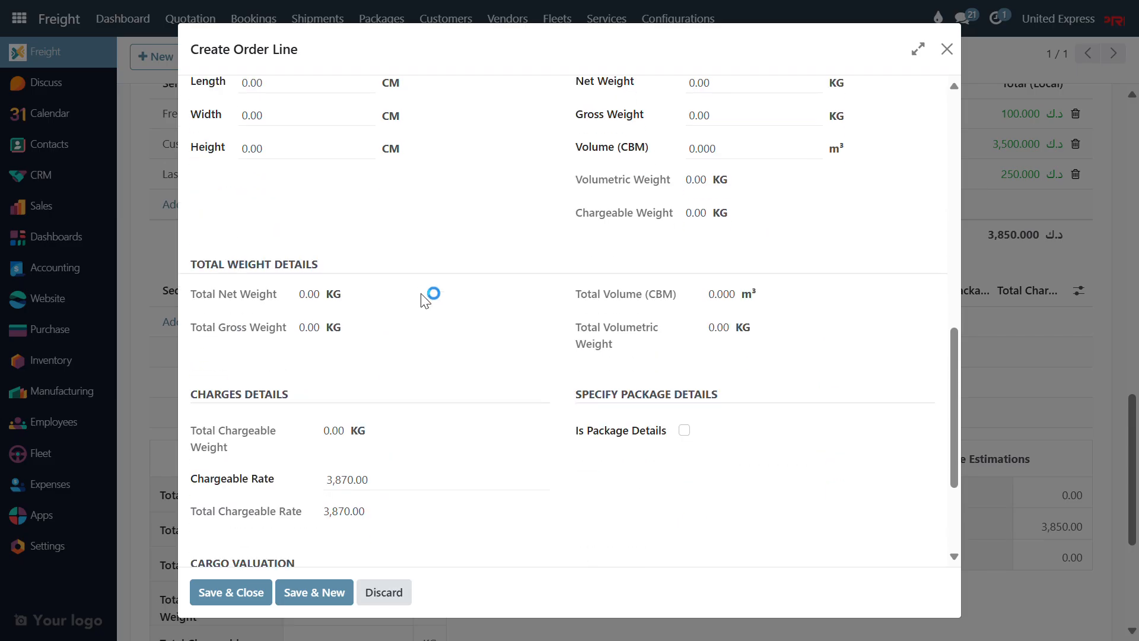
left_click(219, 593)
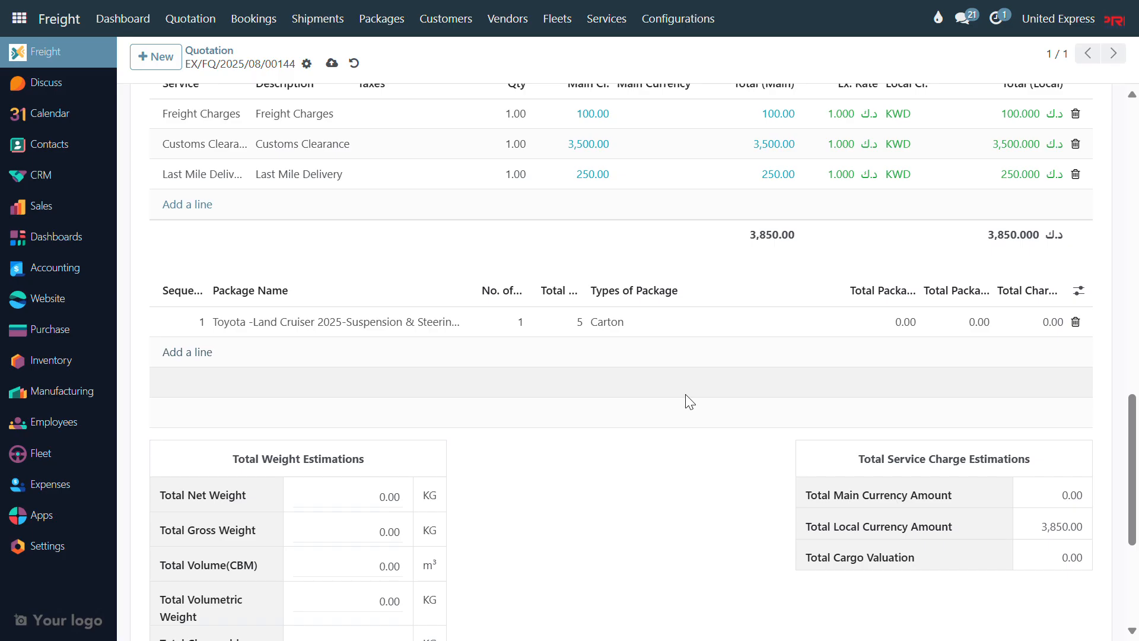
Step: Review the quotation's service charges, package line and total service charge estimations
scroll(688, 402, "down", 2)
left_click_drag(1091, 449, 1042, 439)
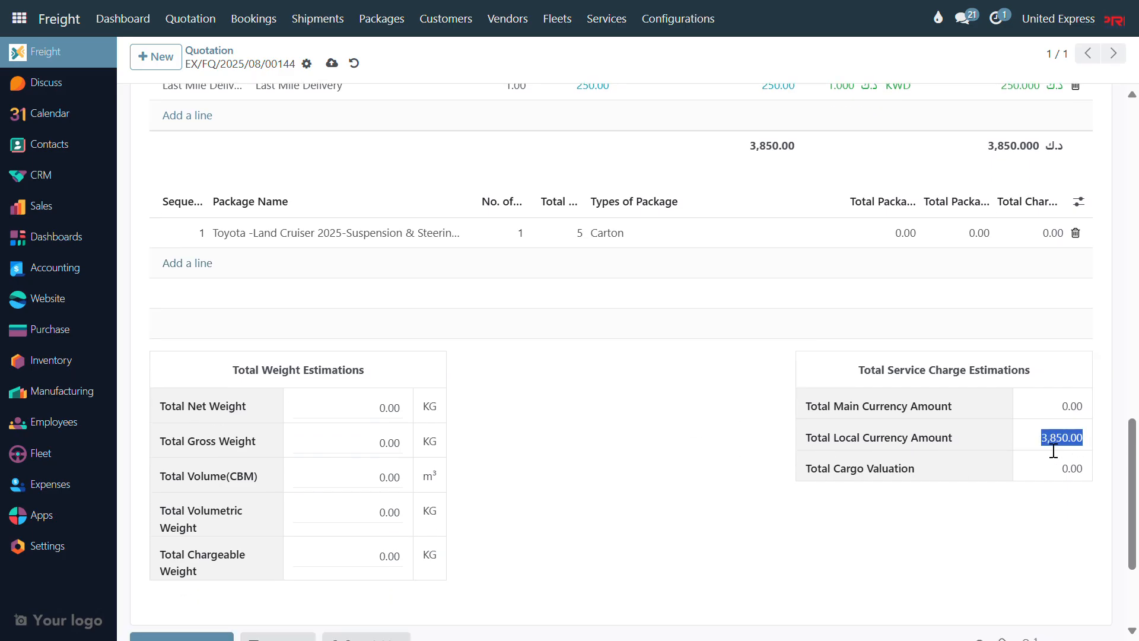
scroll(427, 372, "up", 4)
scroll(425, 373, "up", 10)
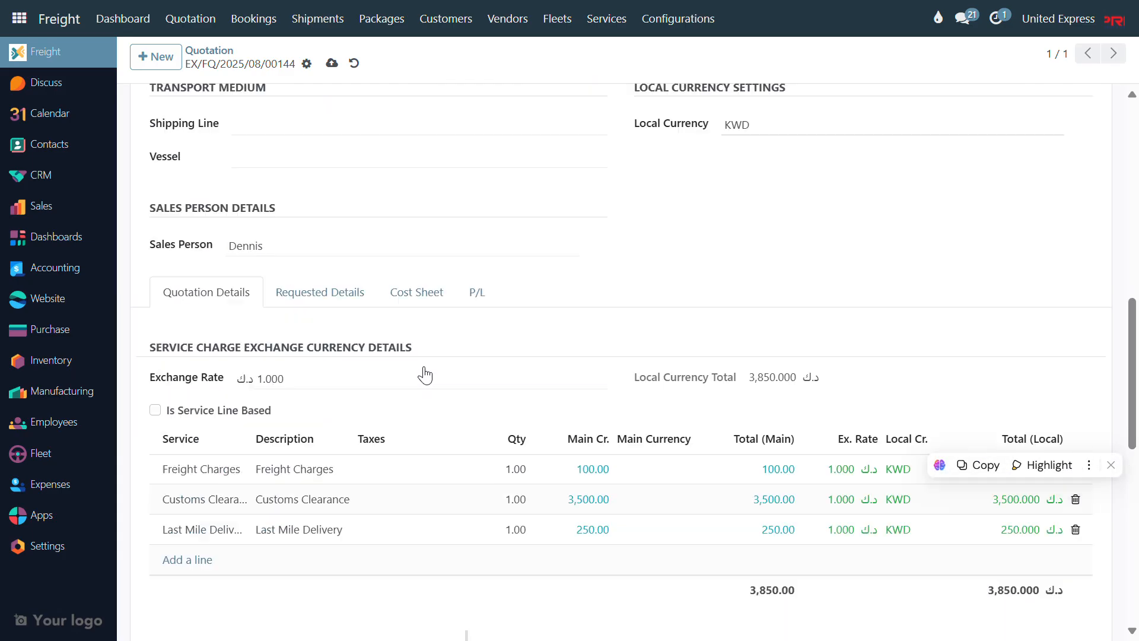
scroll(422, 374, "down", 6)
scroll(425, 374, "down", 6)
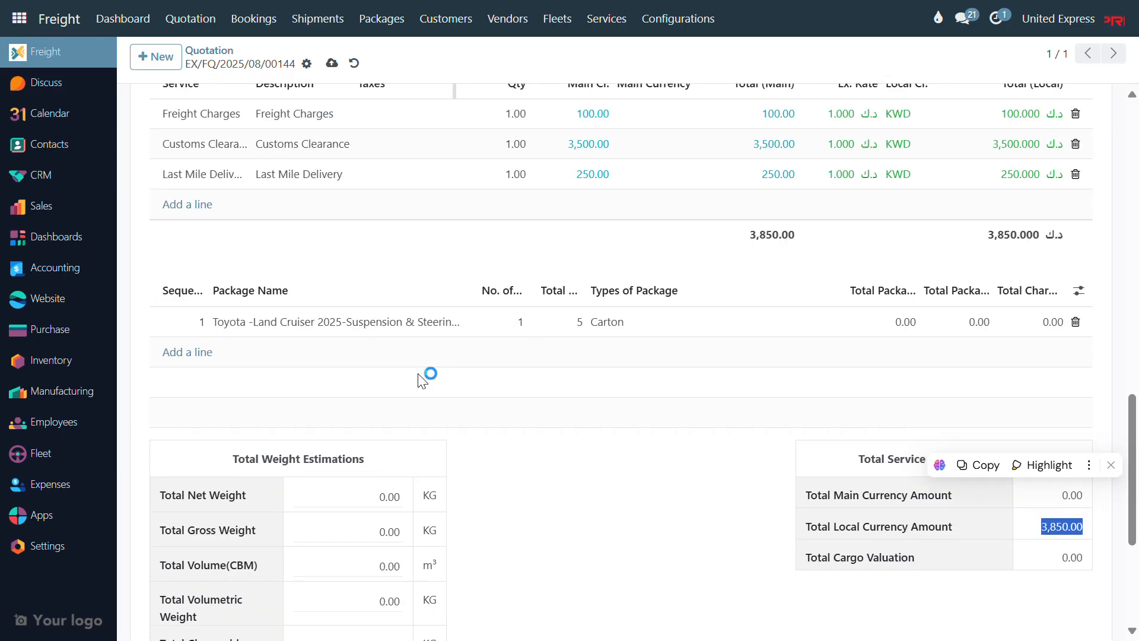
scroll(428, 375, "up", 10)
Step: Examine the quotation's cost sheet and its profit and loss amounts
left_click(429, 381)
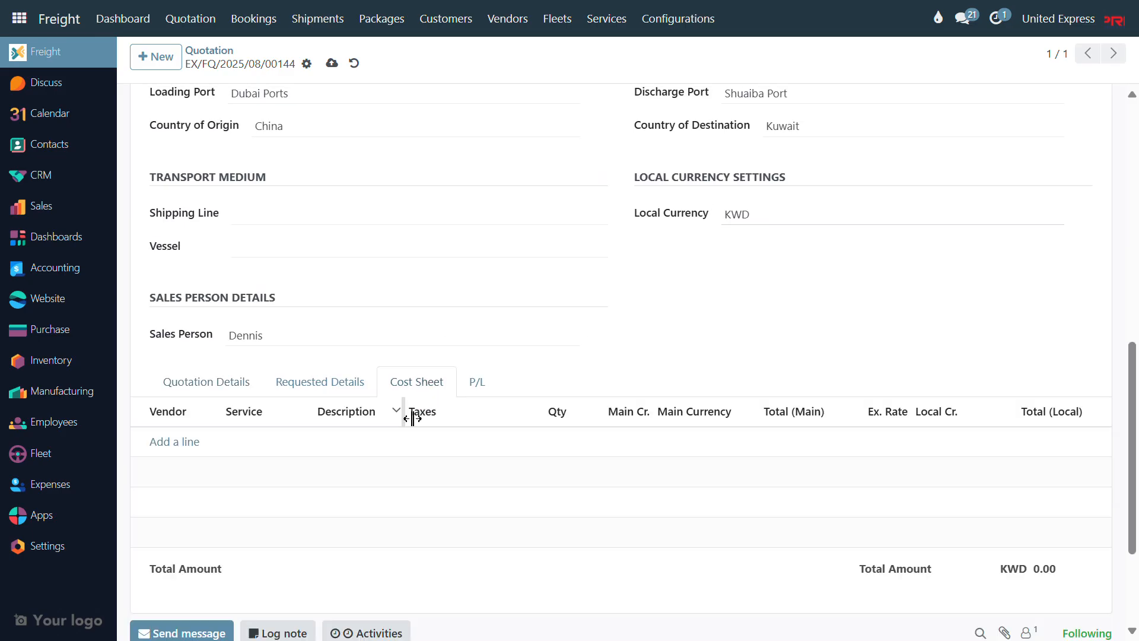
left_click(477, 384)
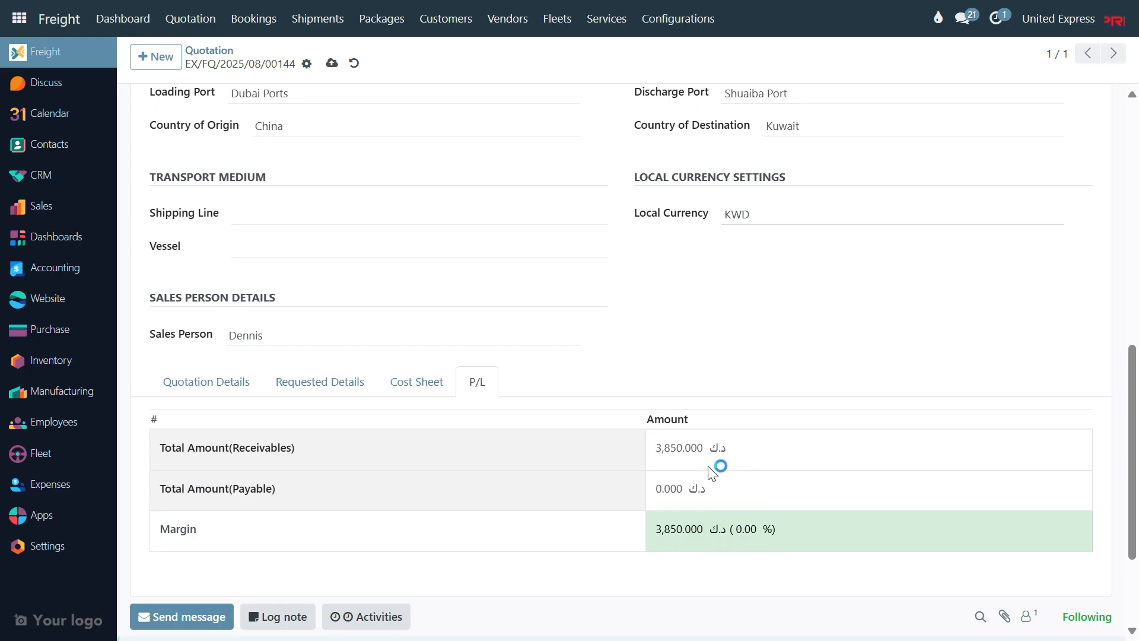
scroll(367, 455, "down", 2)
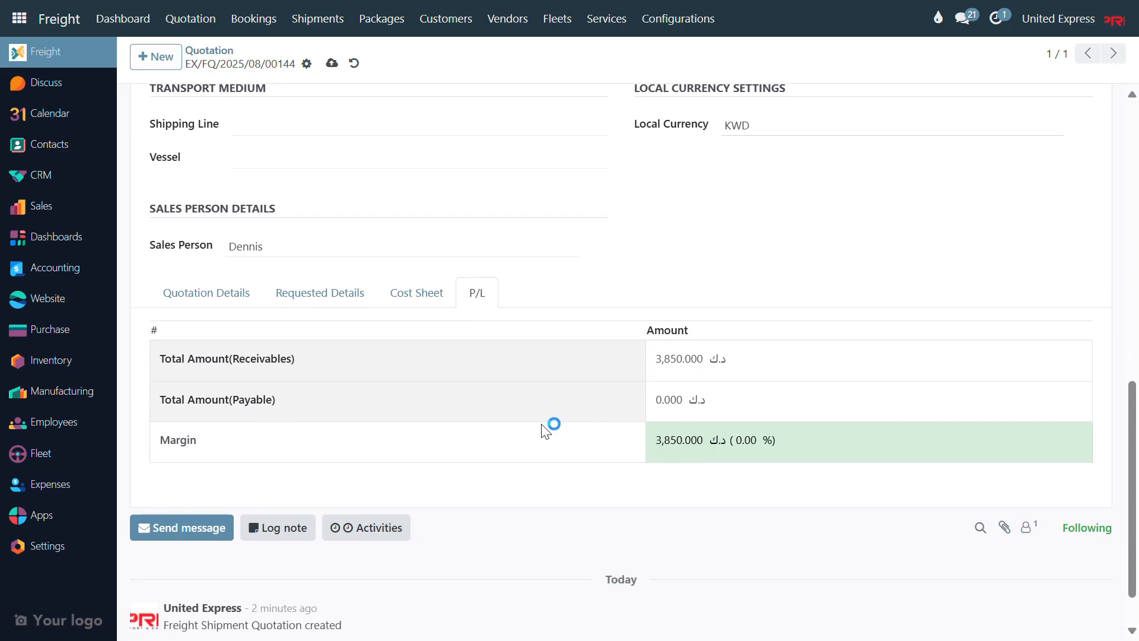
scroll(421, 305, "up", 4)
scroll(363, 409, "down", 2)
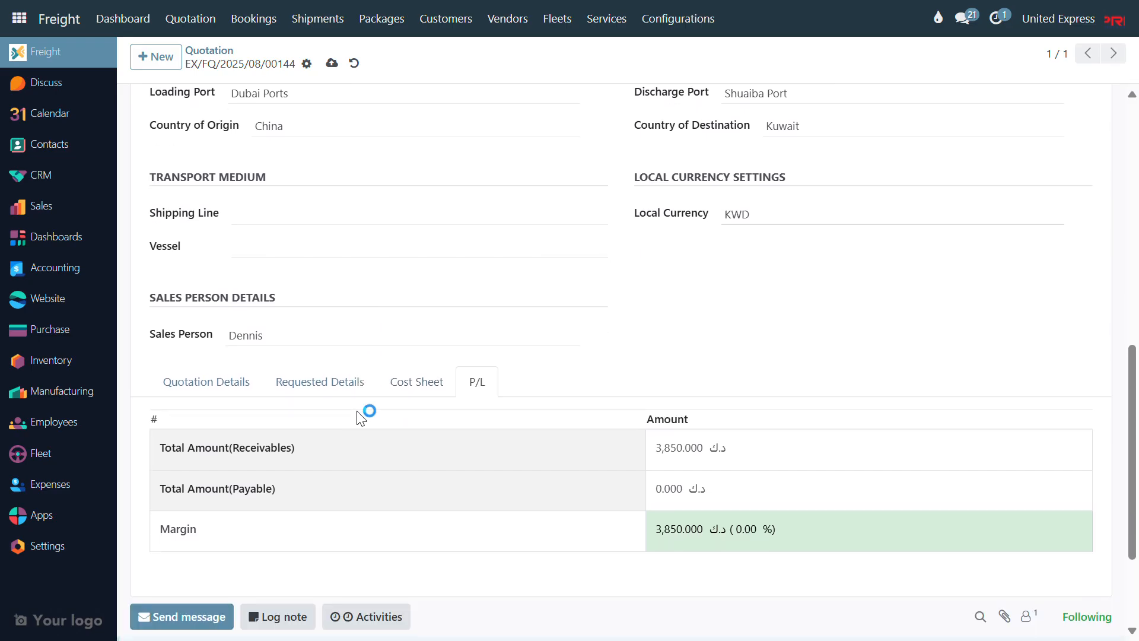
Step: Look over the quotation's service charge lines, package line and requested details
left_click(227, 391)
scroll(331, 371, "down", 5)
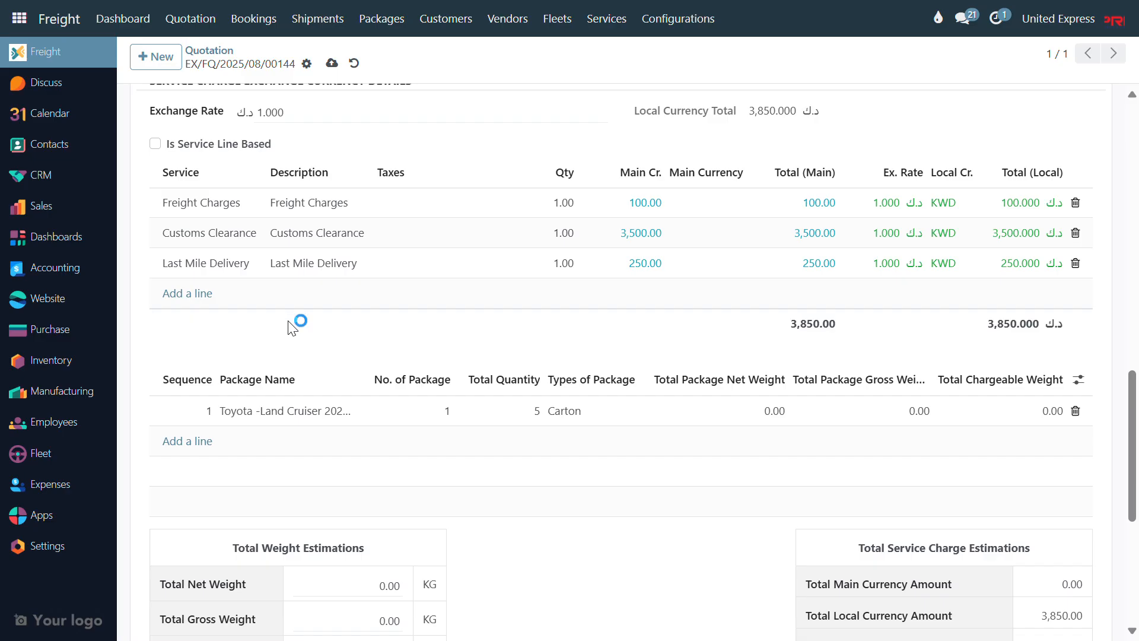
scroll(293, 325, "down", 2)
scroll(294, 325, "up", 3)
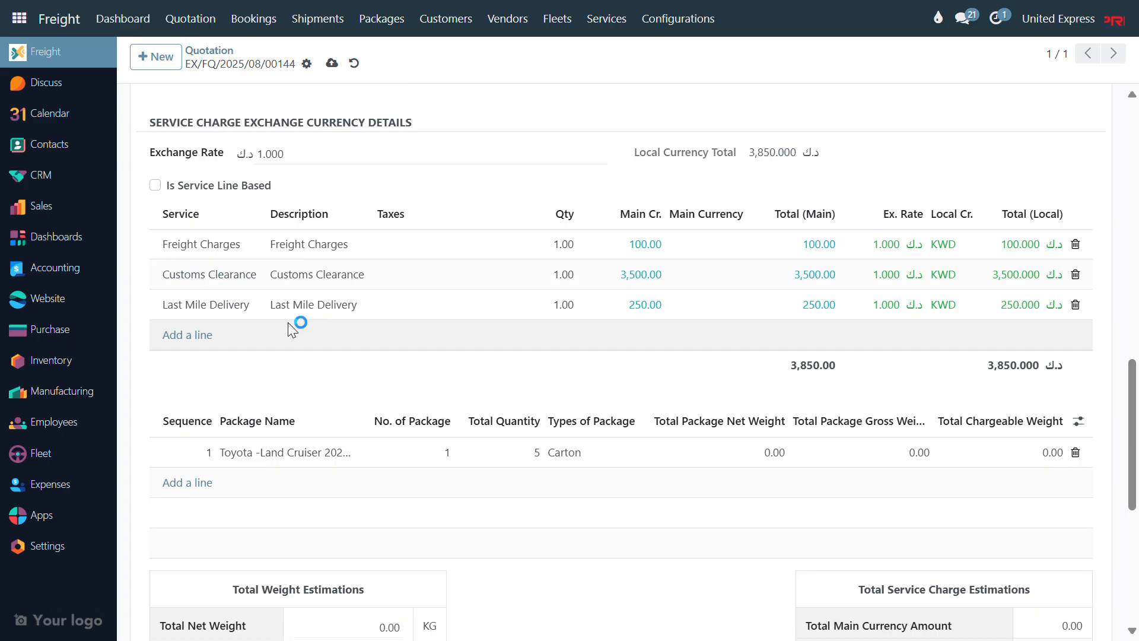
scroll(295, 325, "up", 2)
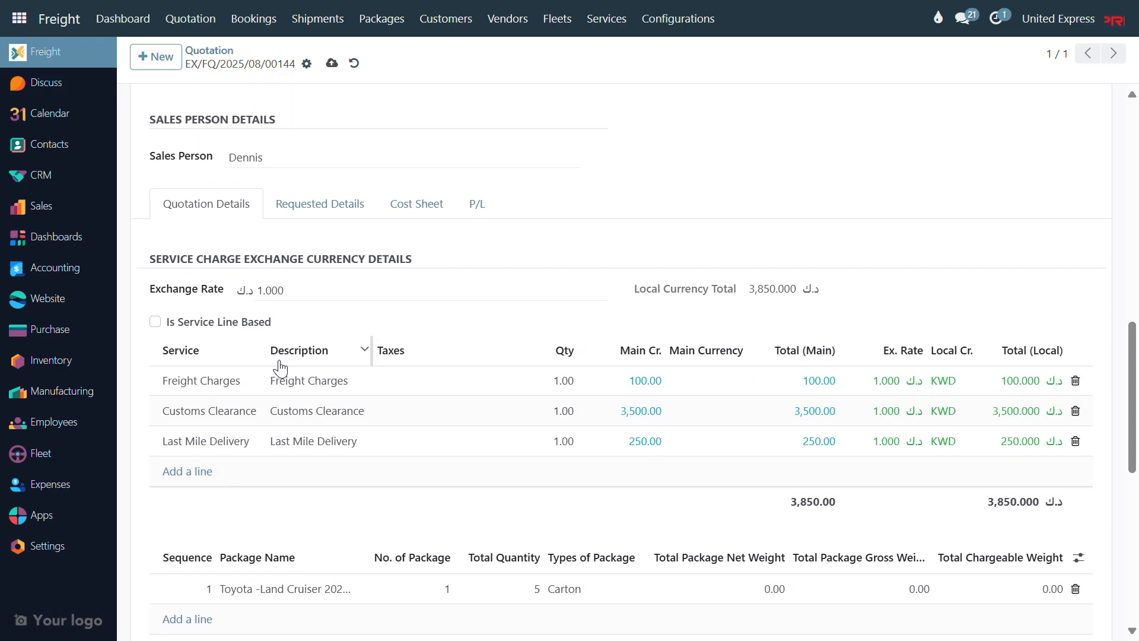
scroll(283, 335, "up", 2)
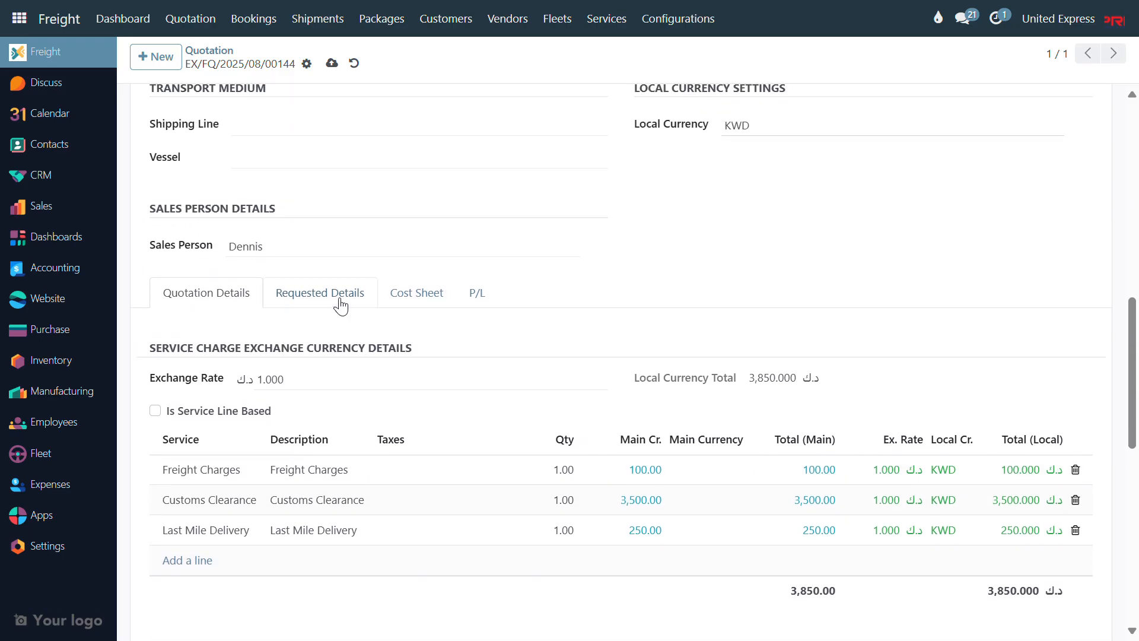
left_click(341, 304)
left_click(195, 301)
Step: Save the quotation and check its total weight and service charge estimations
left_click(332, 64)
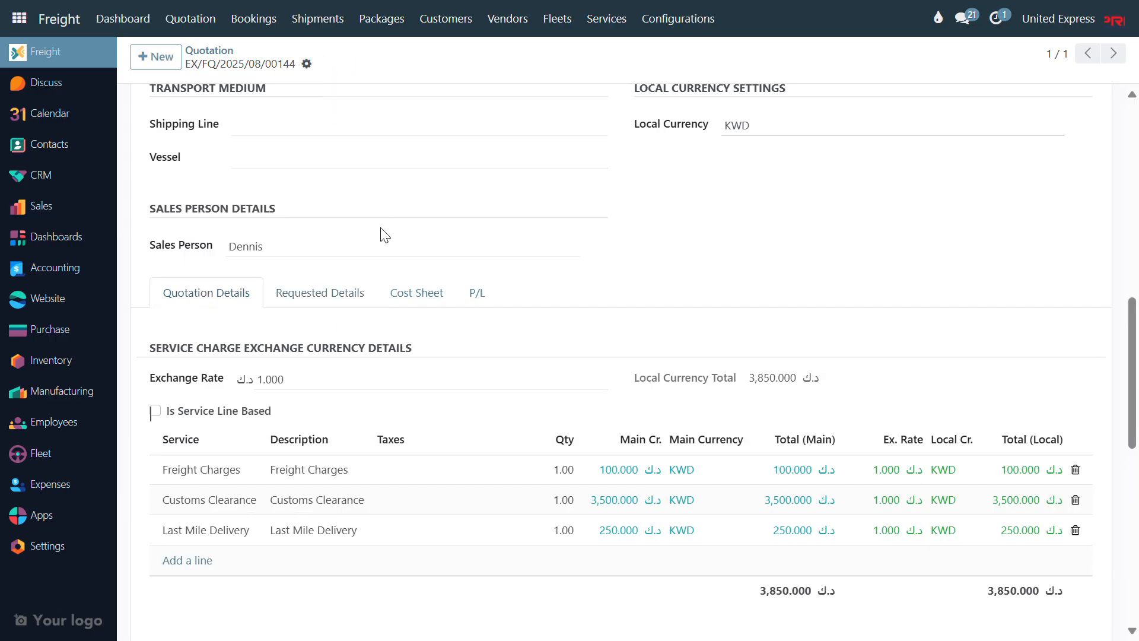
scroll(385, 235, "down", 3)
scroll(385, 235, "down", 8)
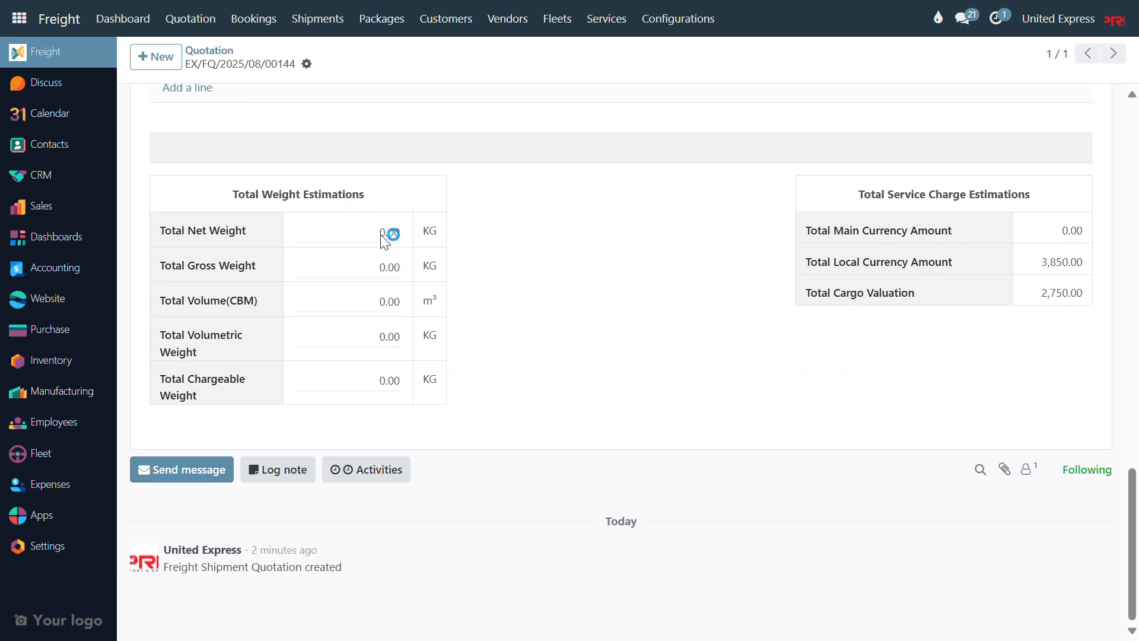
scroll(388, 236, "up", 13)
scroll(387, 235, "up", 8)
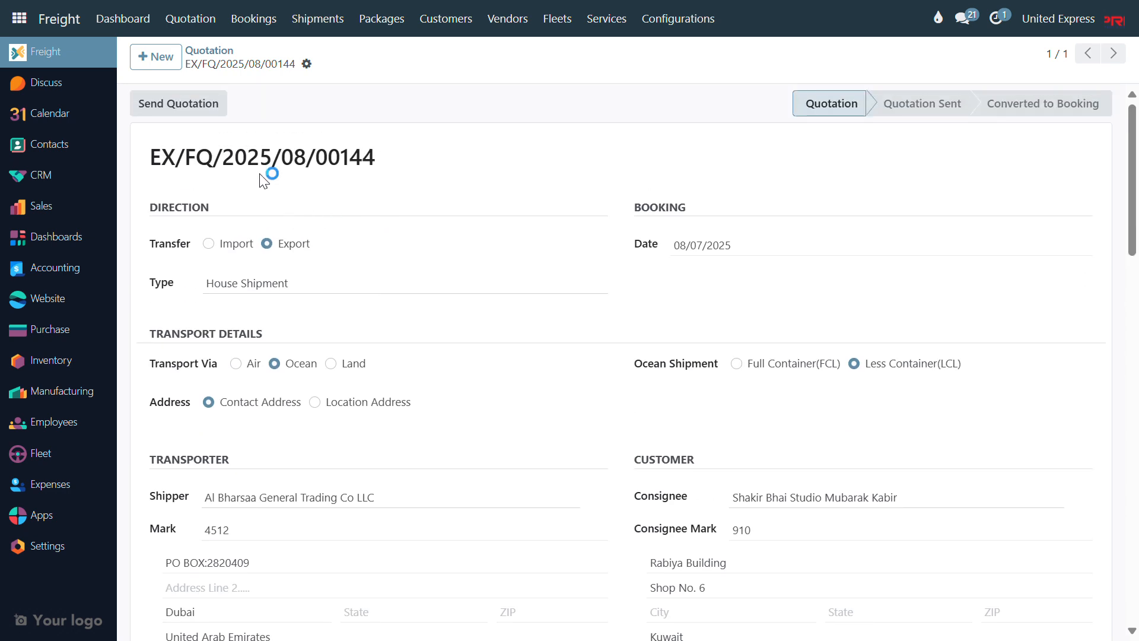
Step: Send the quotation and look over its transport, party and charge details
left_click(213, 114)
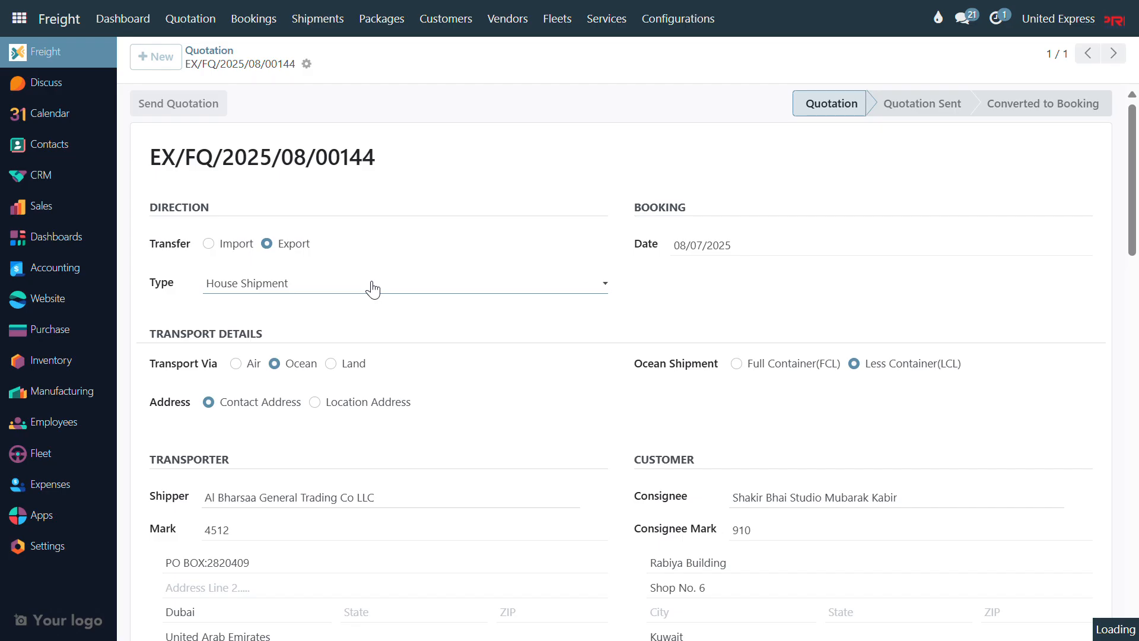
scroll(437, 285, "down", 10)
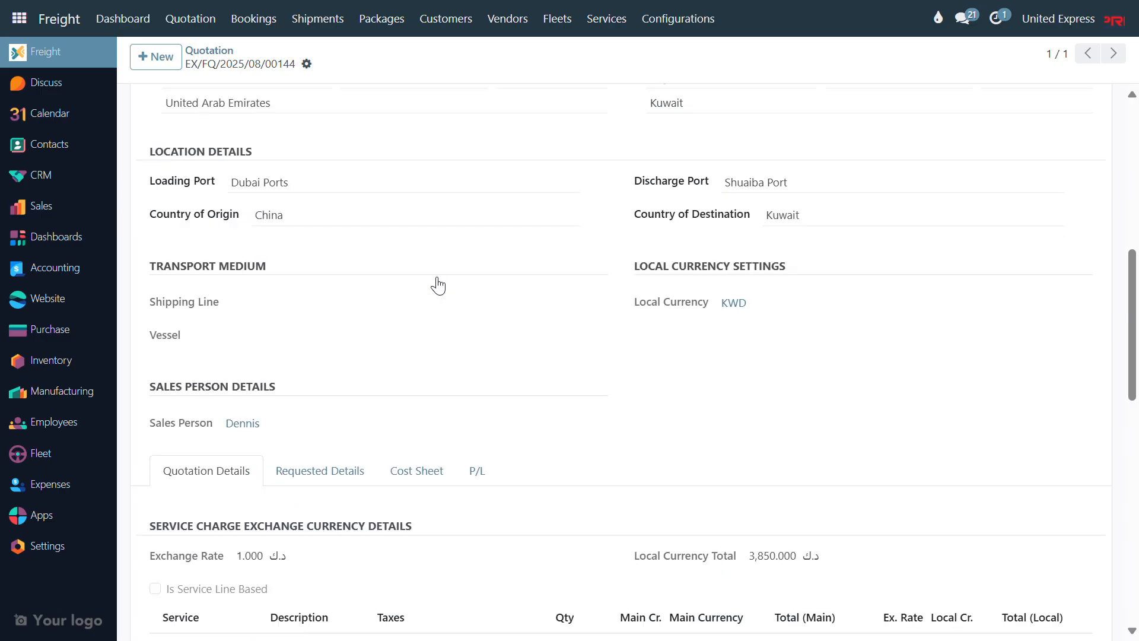
scroll(437, 284, "up", 10)
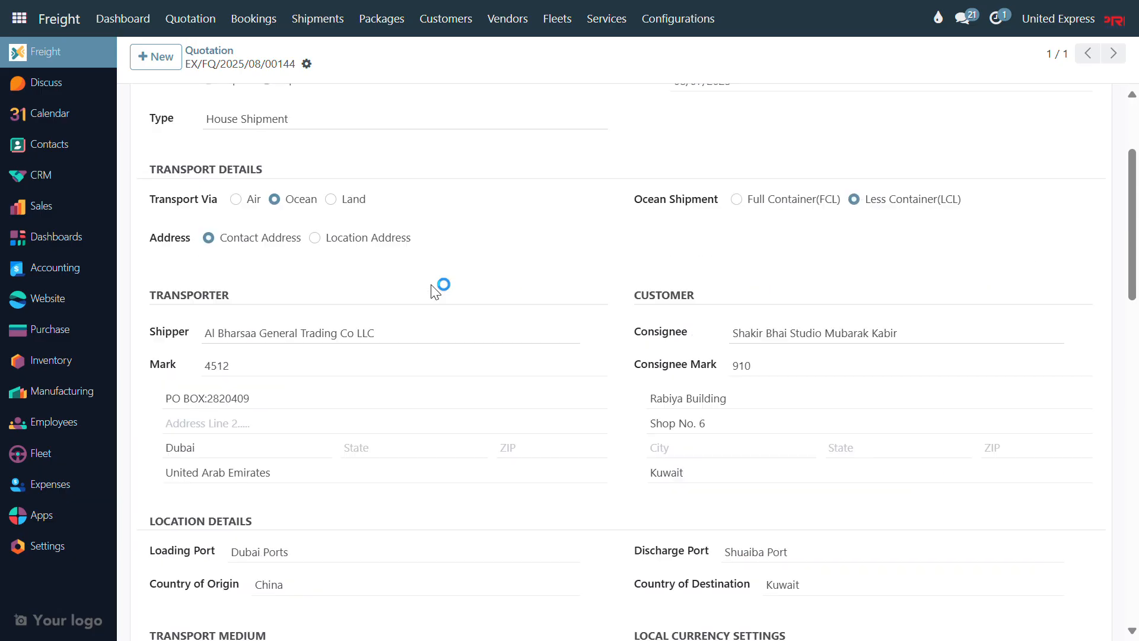
scroll(437, 284, "down", 15)
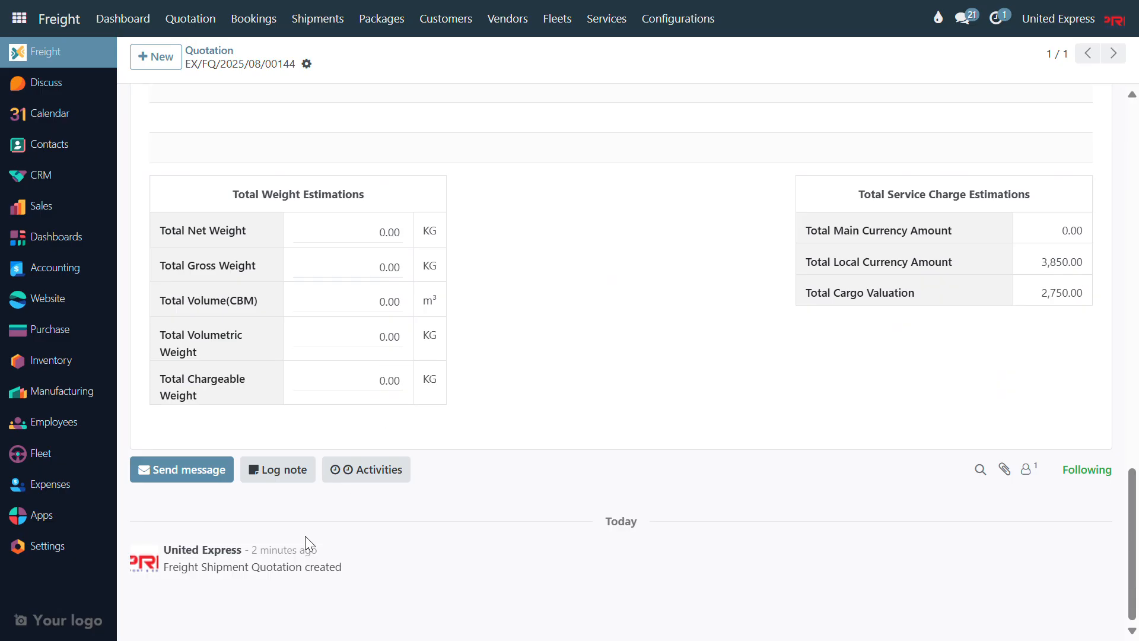
scroll(430, 356, "up", 15)
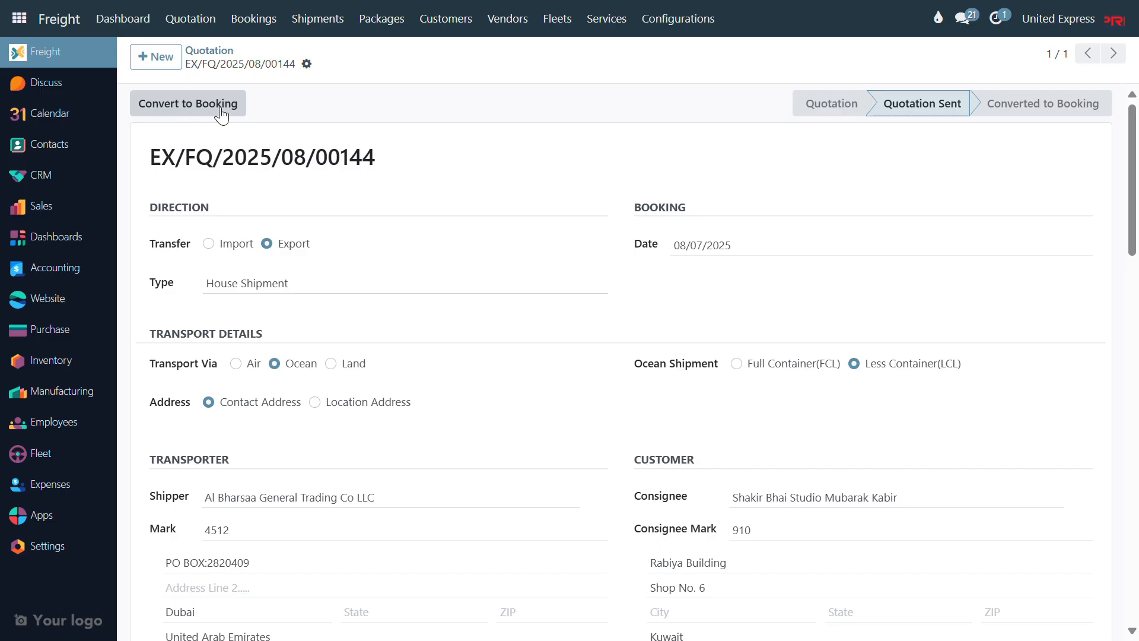
Step: Convert the sent quotation to a booking and show its booking lines
left_click(220, 115)
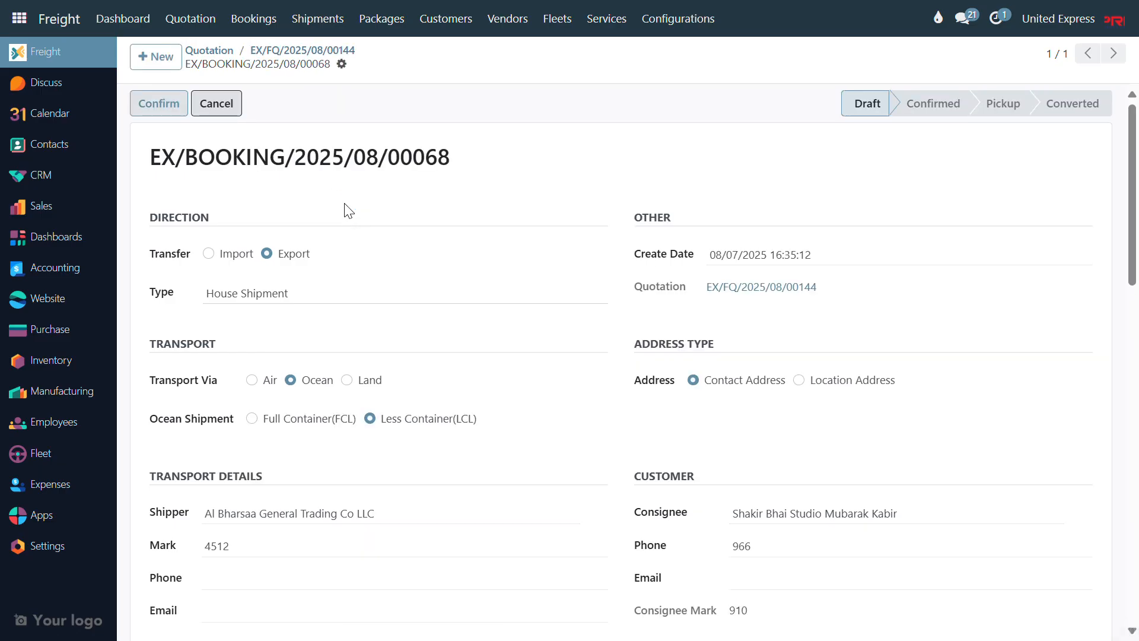
scroll(349, 210, "down", 15)
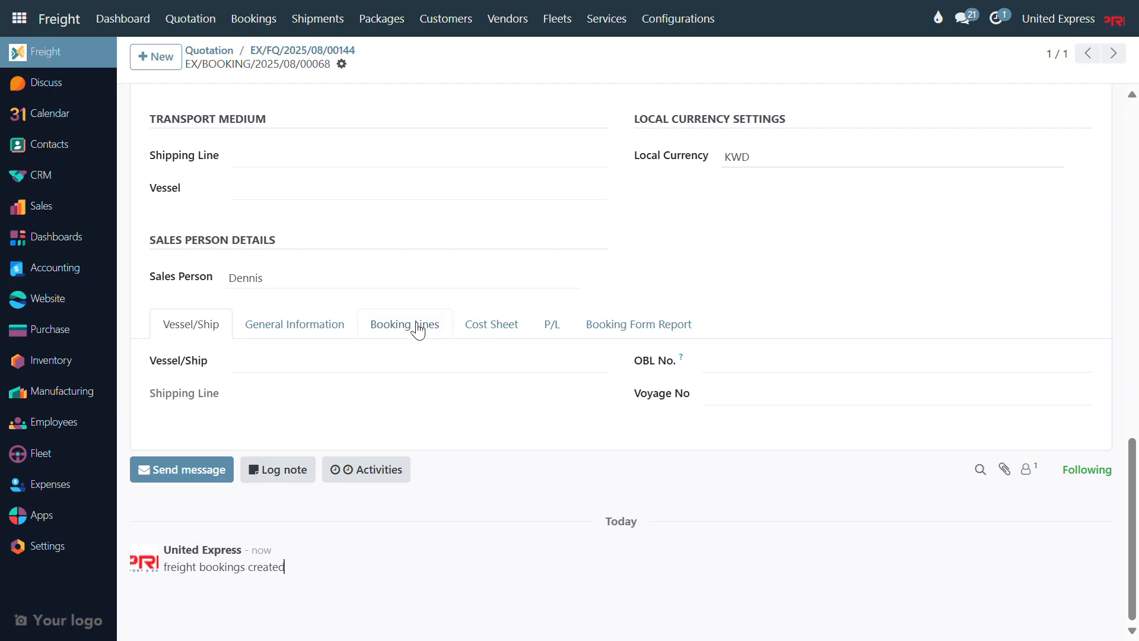
left_click(417, 326)
scroll(437, 394, "down", 8)
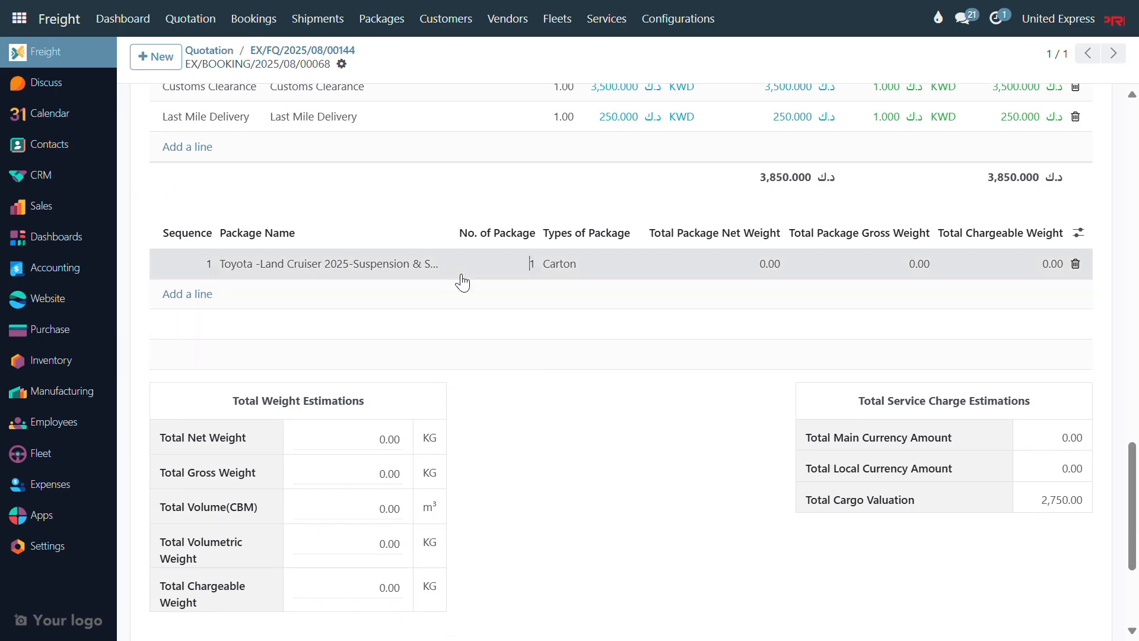
Step: Open the Toyota package booking line and set its length, width and height to 50 cm each
left_click(462, 277)
scroll(546, 314, "down", 7)
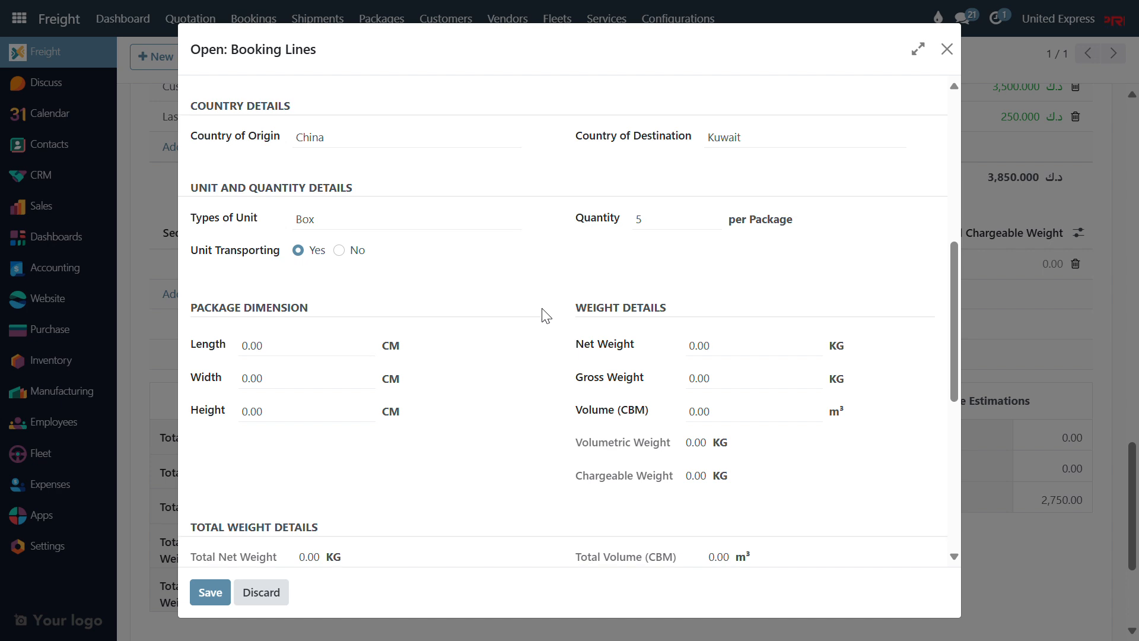
scroll(546, 315, "down", 2)
left_click(324, 265)
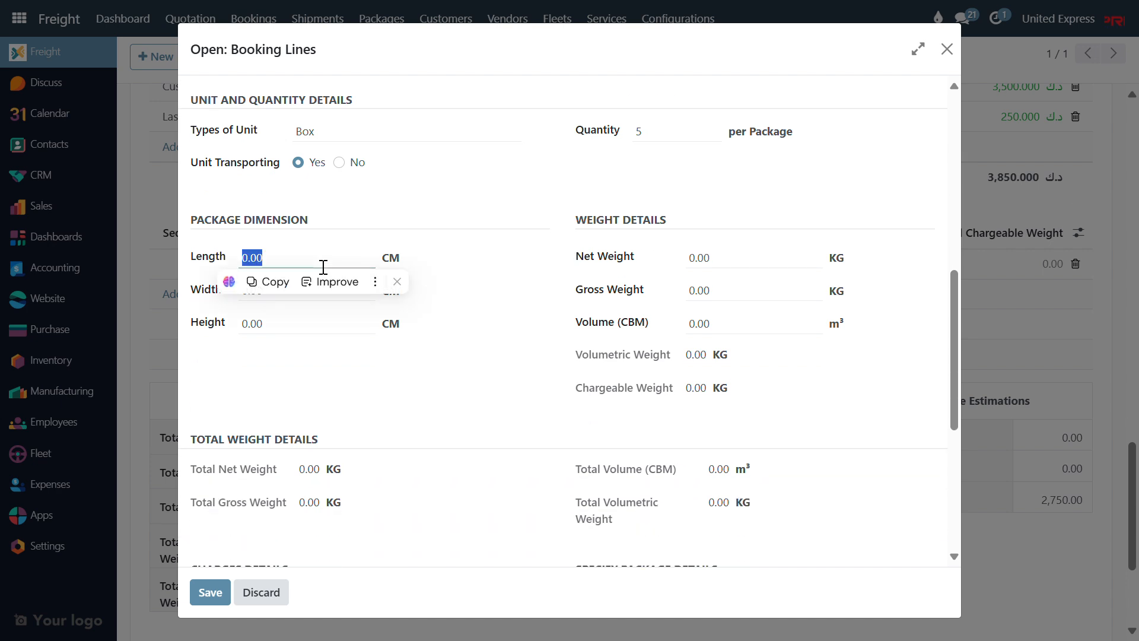
type("50")
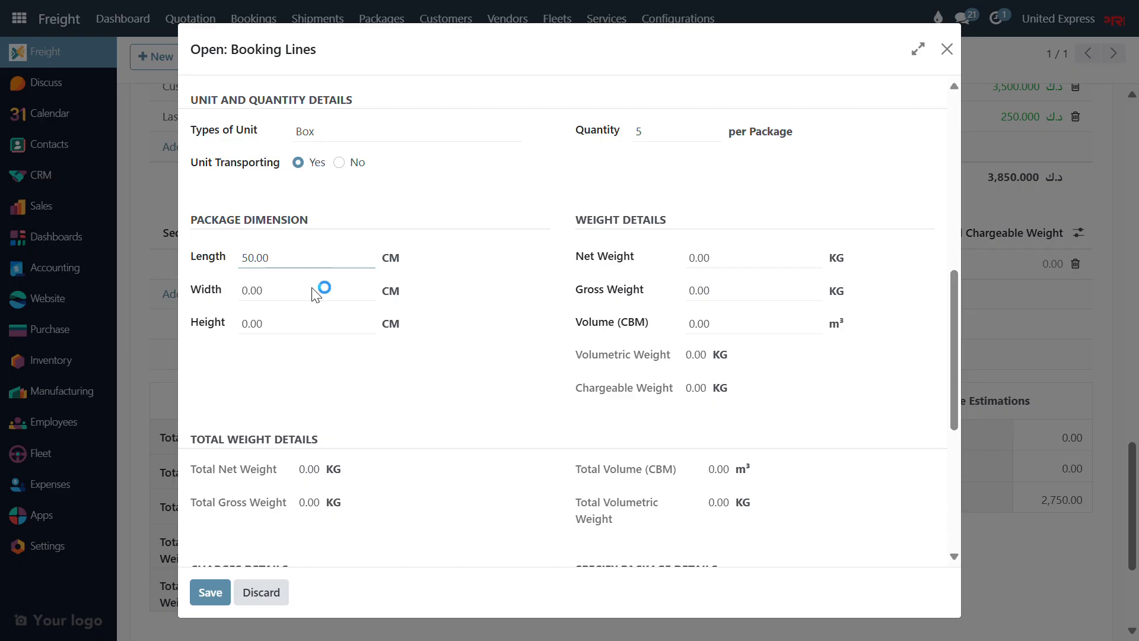
left_click(318, 296)
type("50")
left_click(326, 323)
type("50.00")
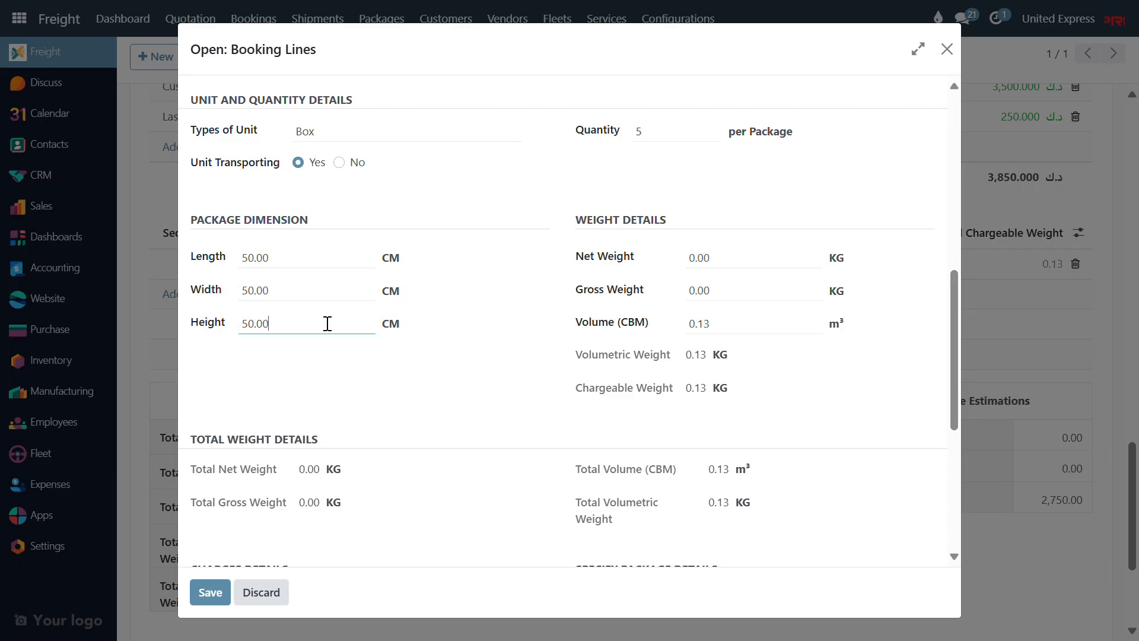
Step: Set the booking line's net weight to 25 kg and gross weight to 26 kg
scroll(437, 354, "down", 3)
scroll(437, 353, "up", 2)
left_click(738, 181)
type("25")
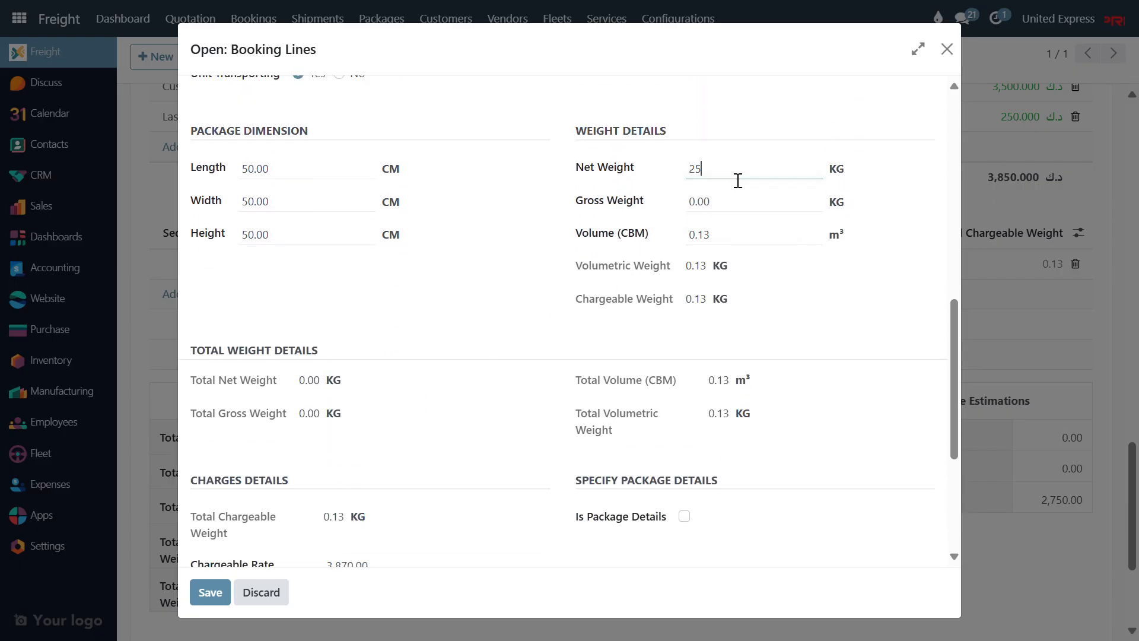
left_click(725, 201)
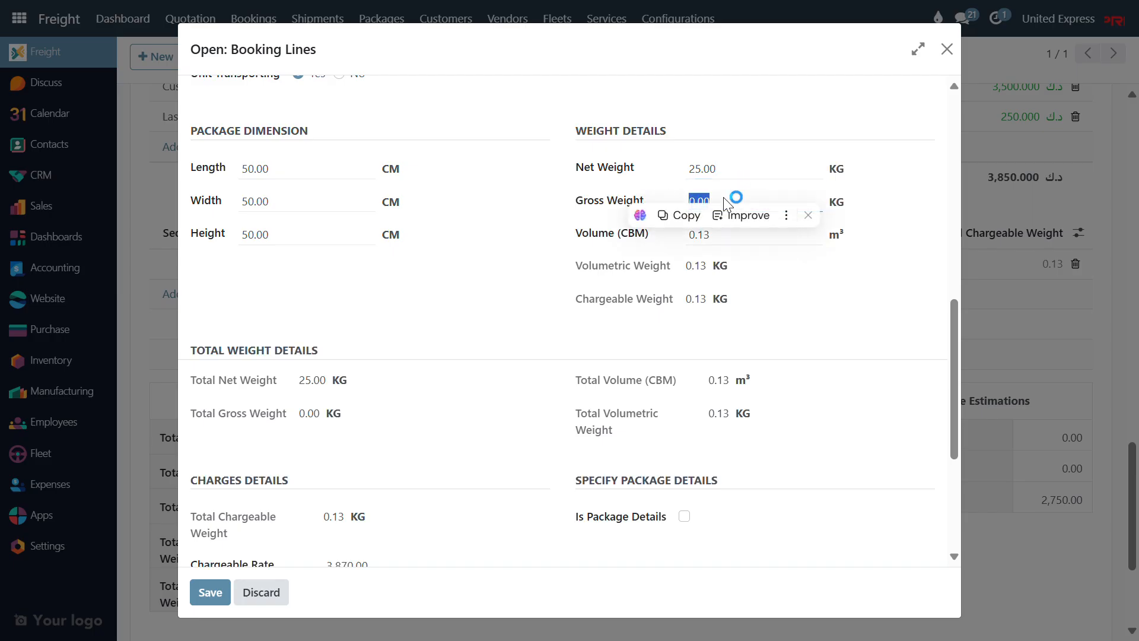
type("26")
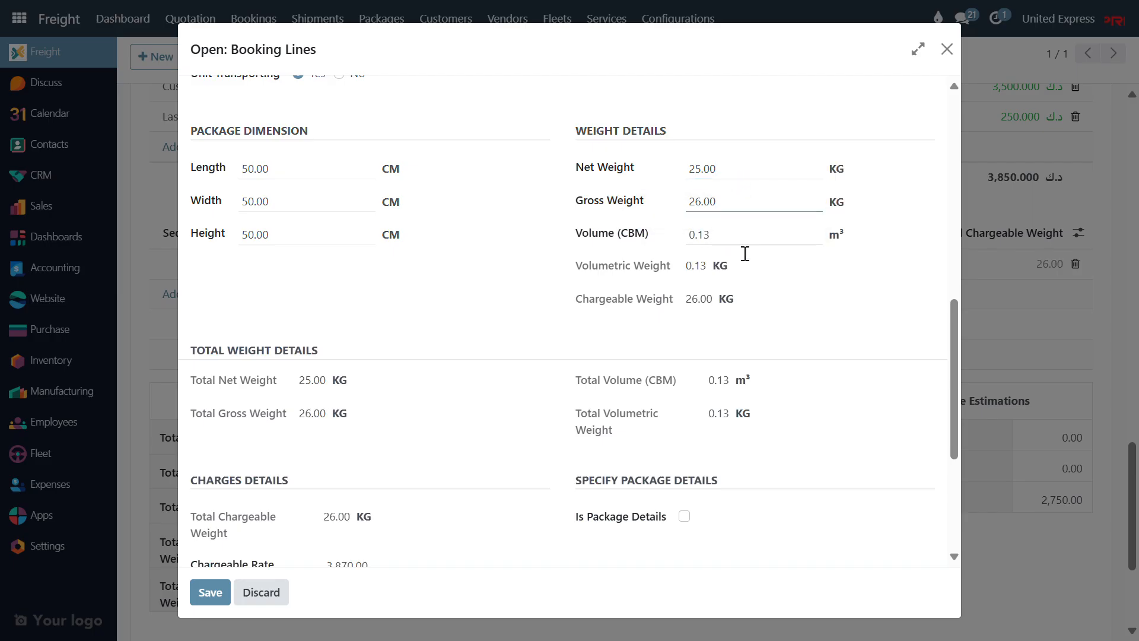
Step: Check the booking line's total weight and charges details, and enable Is Package Details
scroll(718, 305, "down", 2)
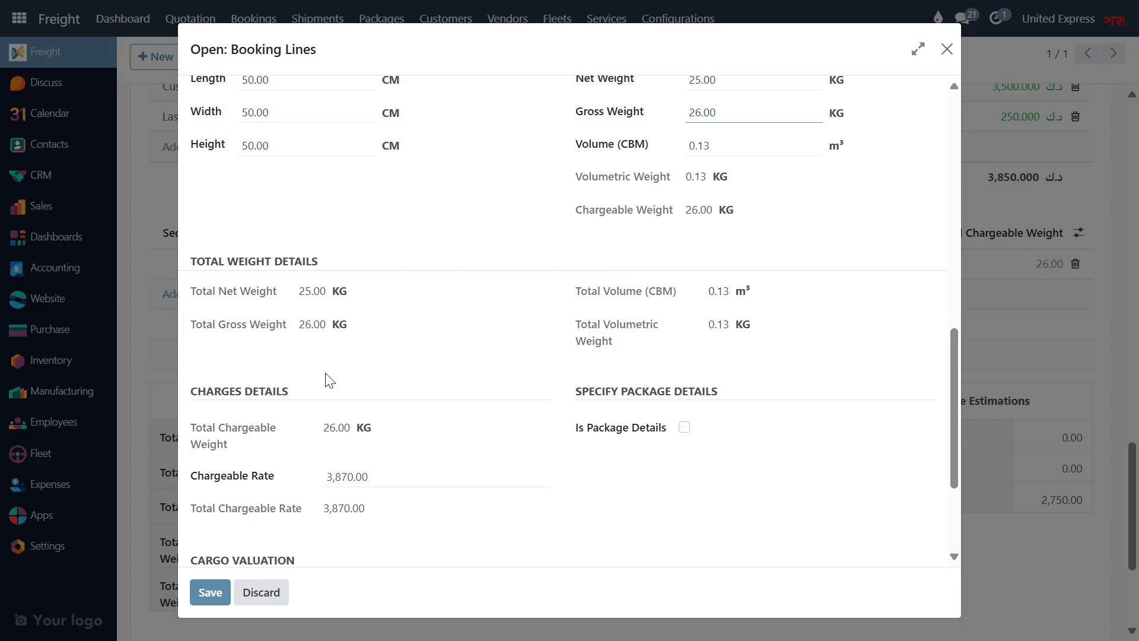
scroll(410, 412, "down", 2)
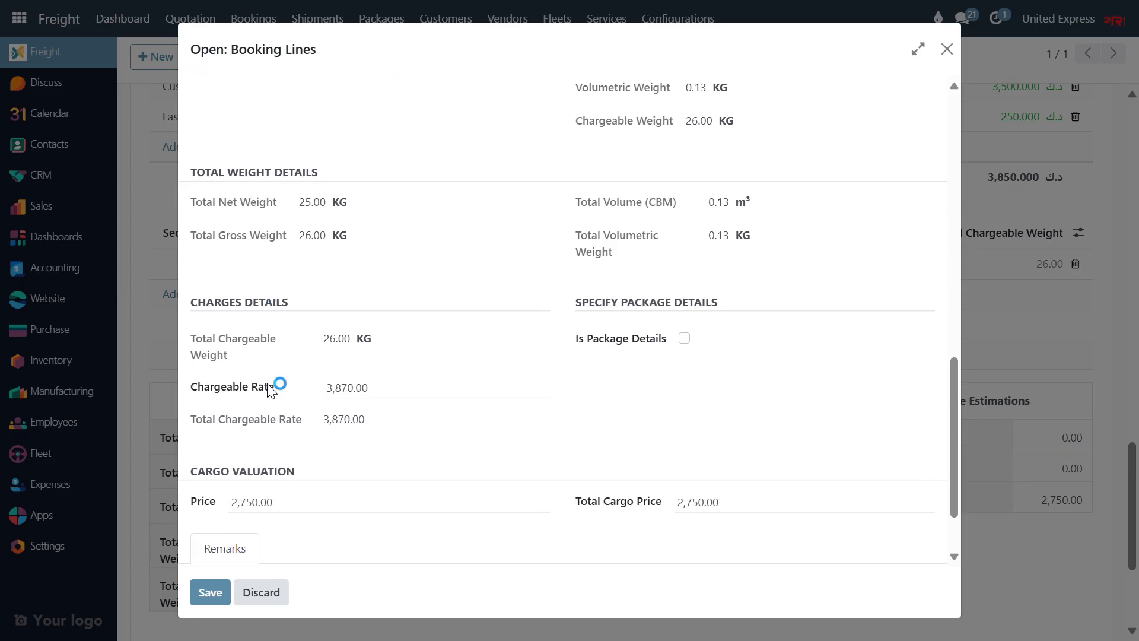
scroll(432, 315, "up", 8)
scroll(307, 263, "down", 10)
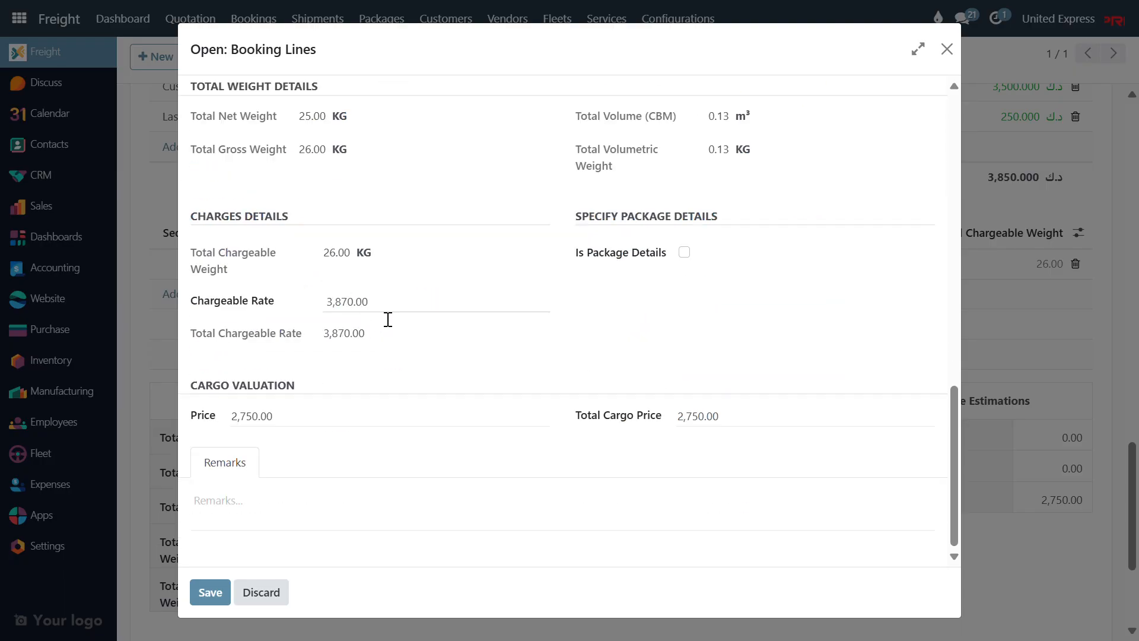
left_click_drag(387, 268, 324, 254)
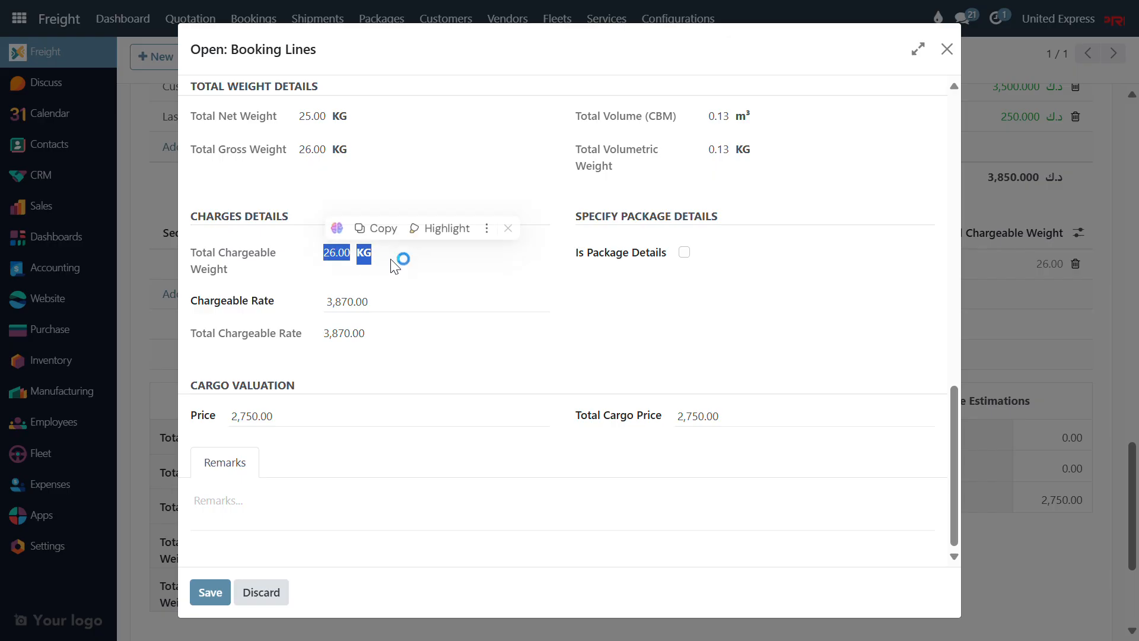
left_click(683, 328)
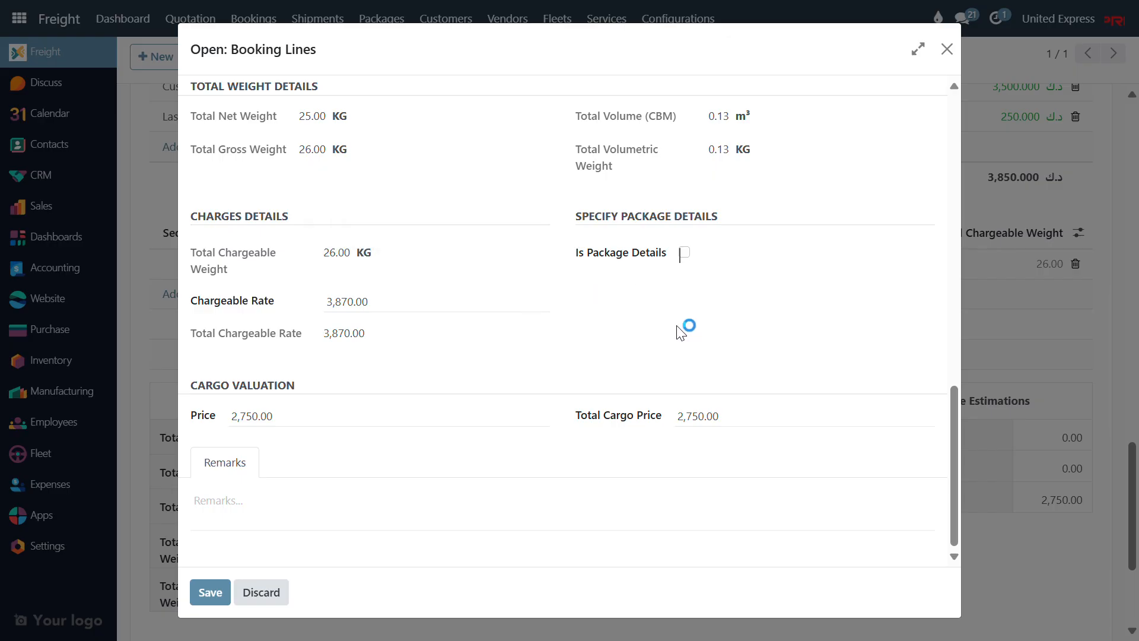
left_click(688, 255)
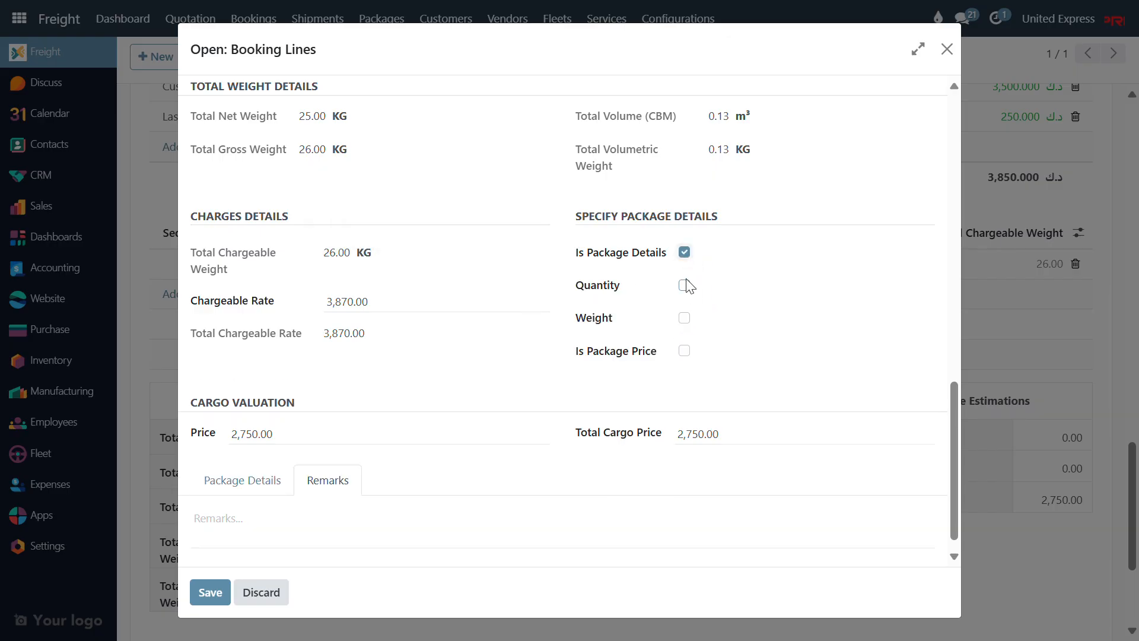
Step: Enable Quantity, Weight and Is Package Price for the booking line, and generate its packages
left_click(684, 318)
left_click(685, 351)
scroll(427, 312, "down", 1)
left_click(341, 459)
left_click(272, 465)
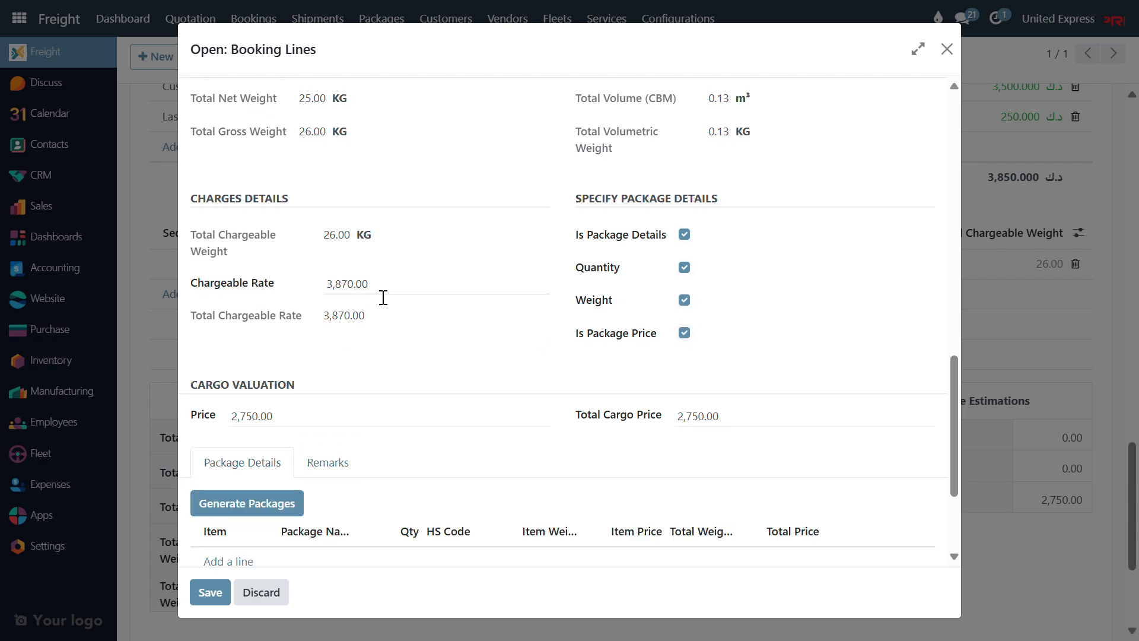
scroll(382, 297, "down", 3)
left_click(290, 342)
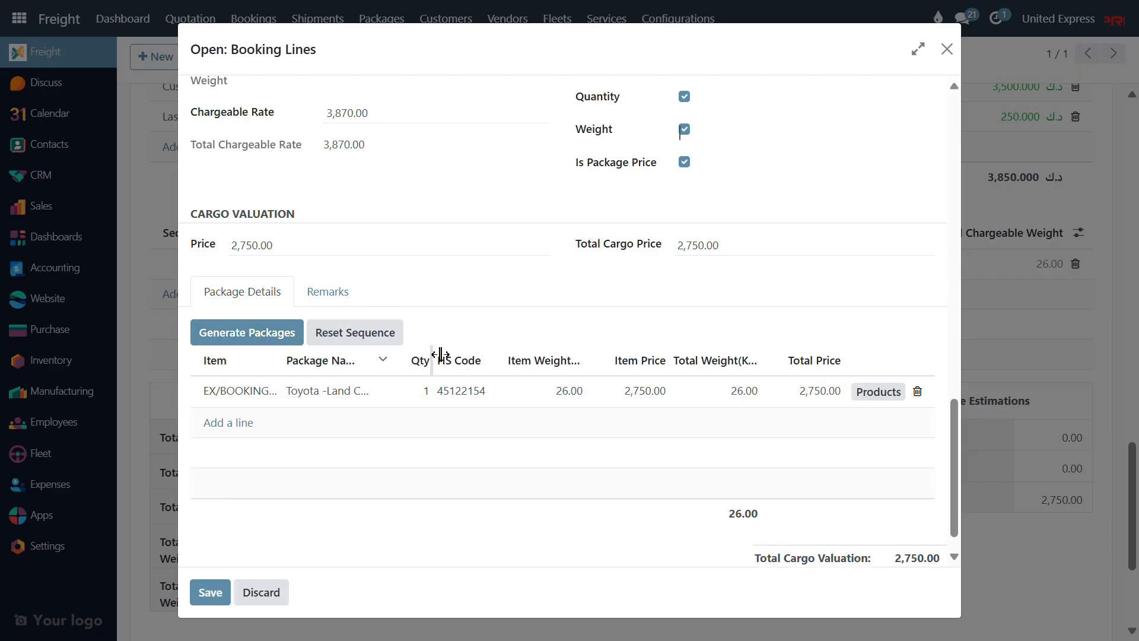
Step: Open the generated package's products and add "Toyota -Land Cruiser 2025- Control Arms" with quantity 1
left_click_drag(441, 355, 594, 356)
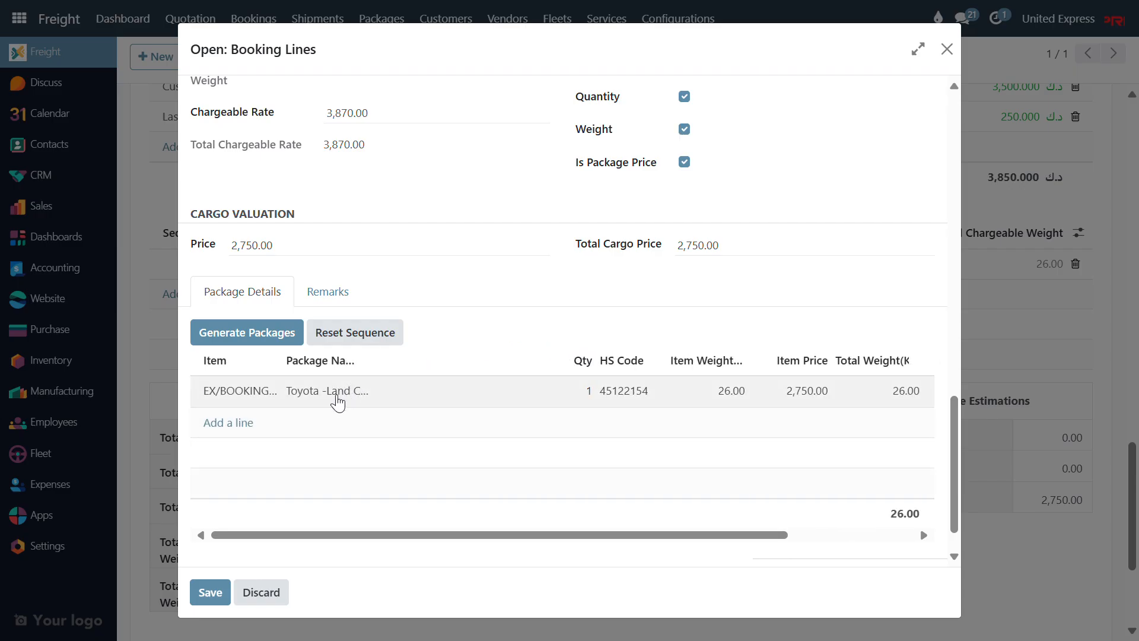
left_click_drag(770, 536, 918, 547)
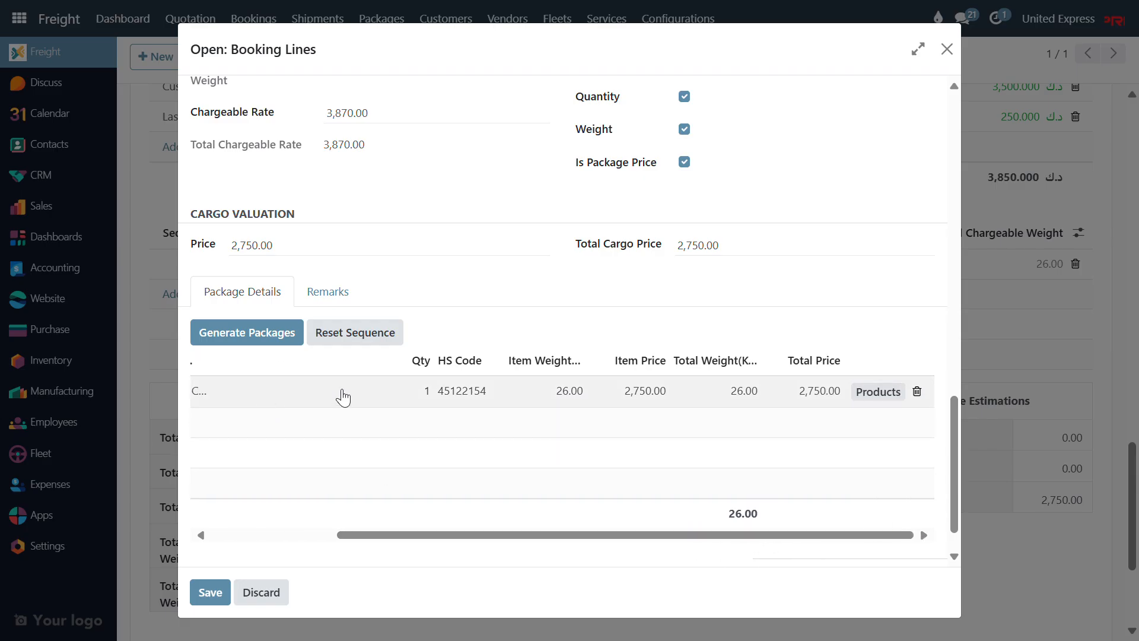
left_click(889, 398)
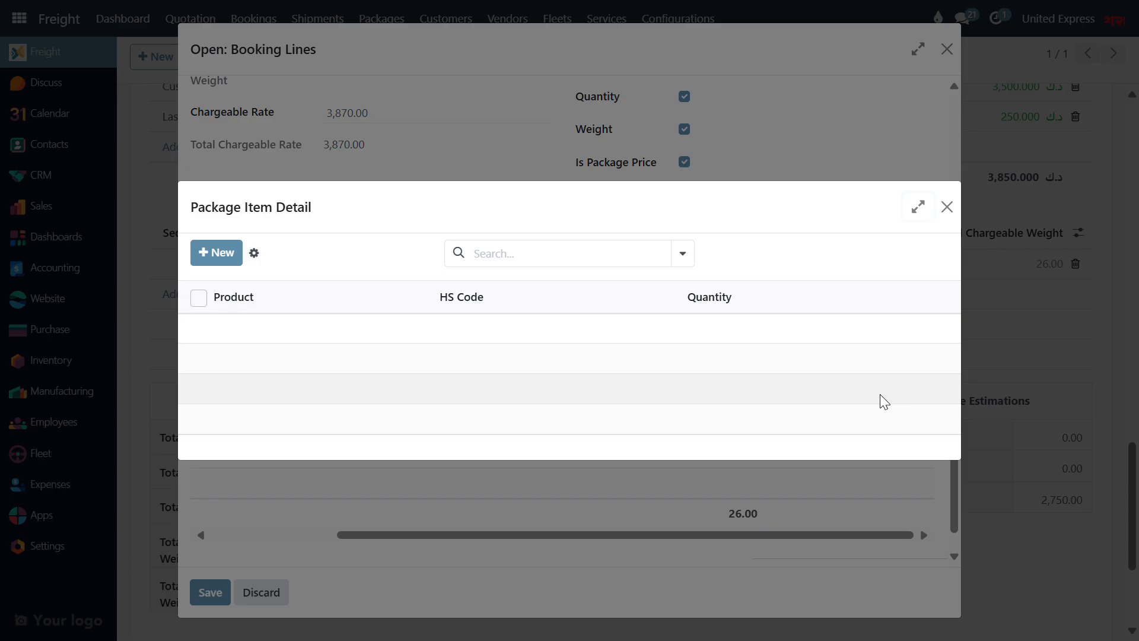
left_click(221, 253)
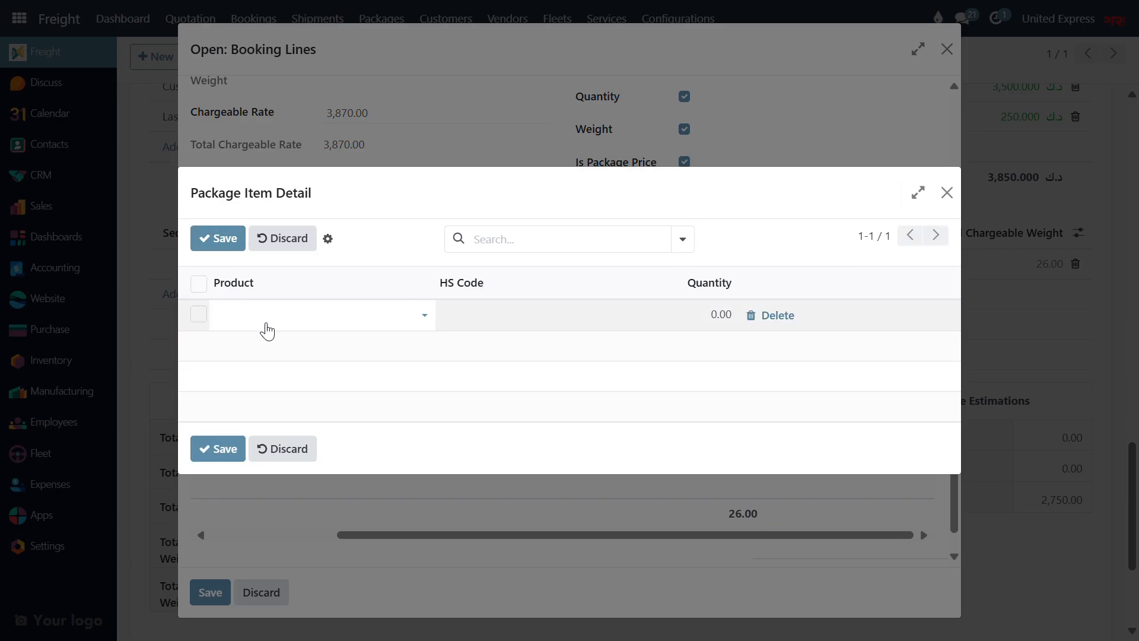
type("Toy")
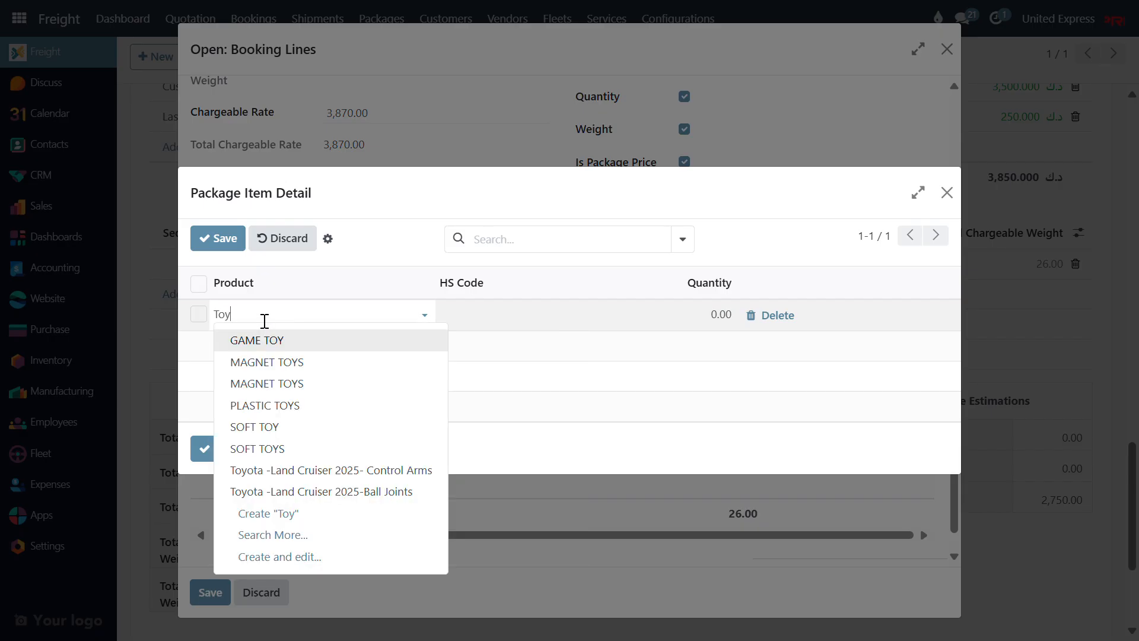
left_click(283, 537)
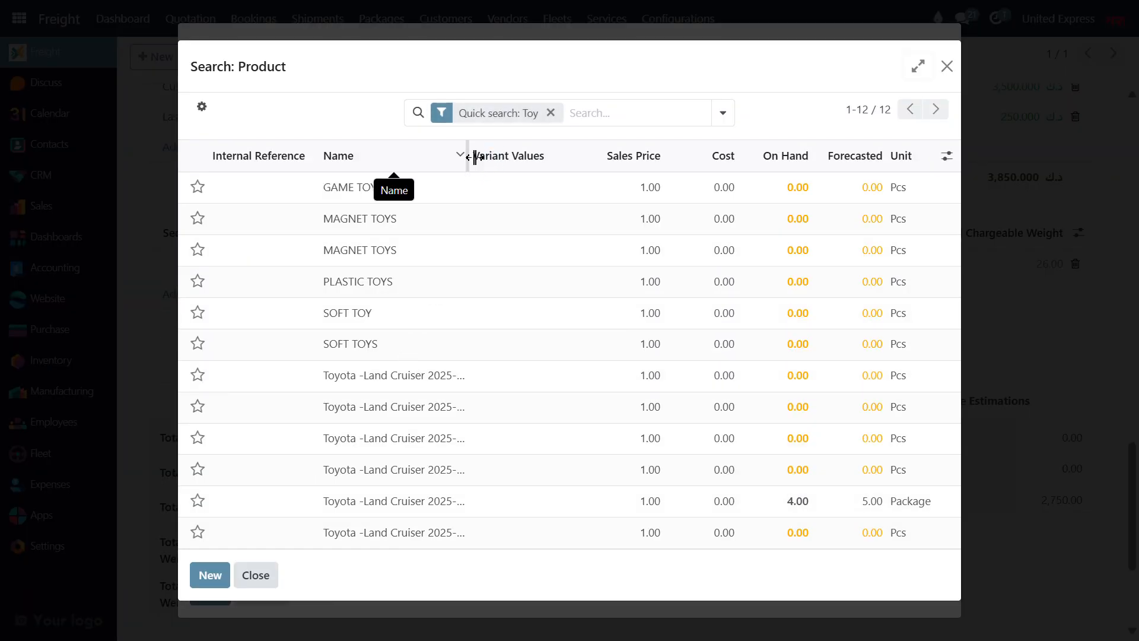
left_click_drag(469, 155, 688, 167)
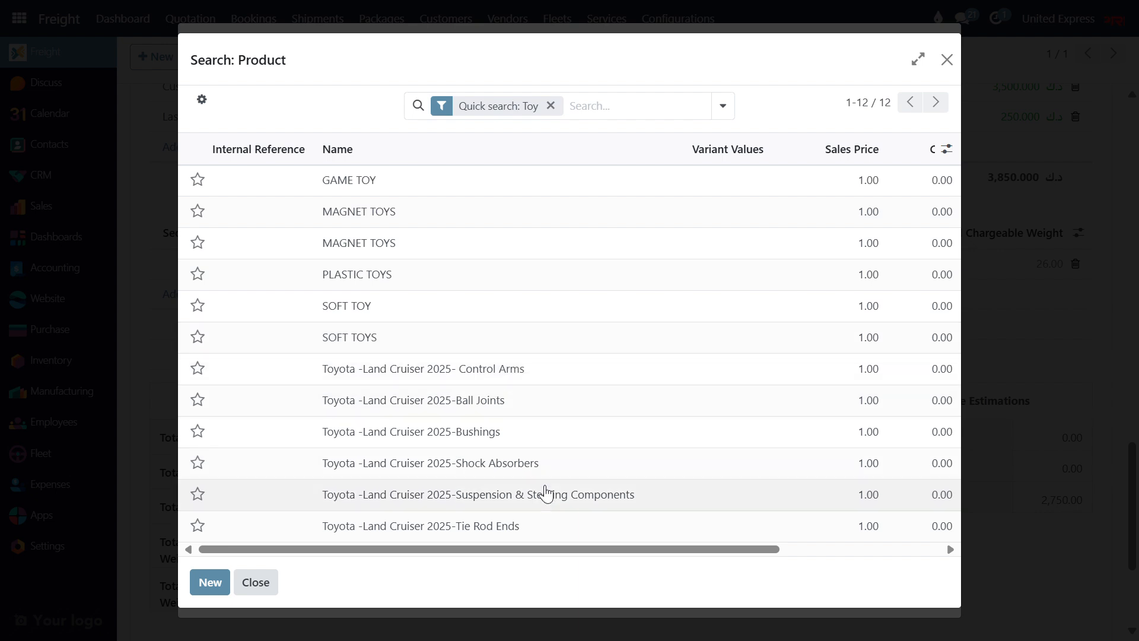
left_click(516, 374)
left_click(712, 316)
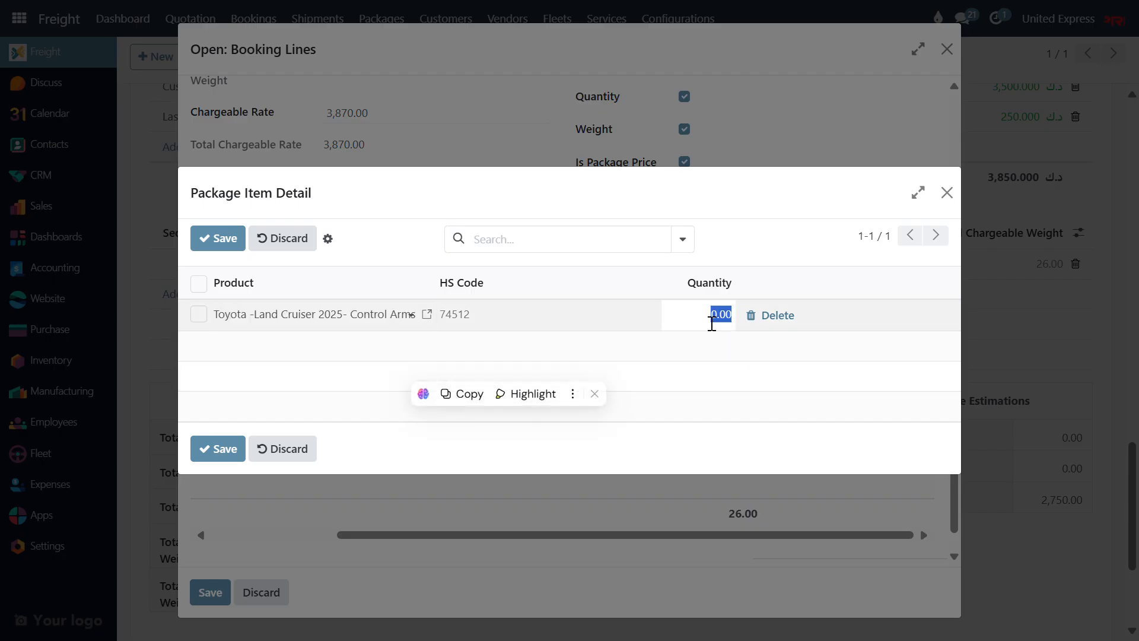
type("1.00")
key("Return")
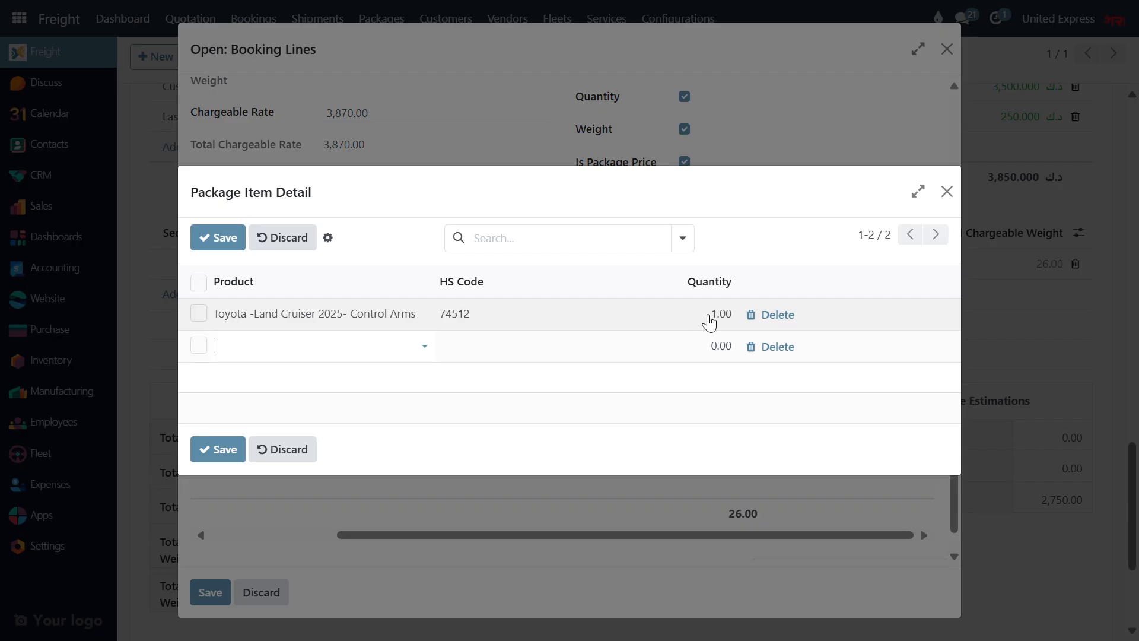
Step: Copy the Control Arms product name and start another package item line
left_click(410, 327)
key("ctrl+c")
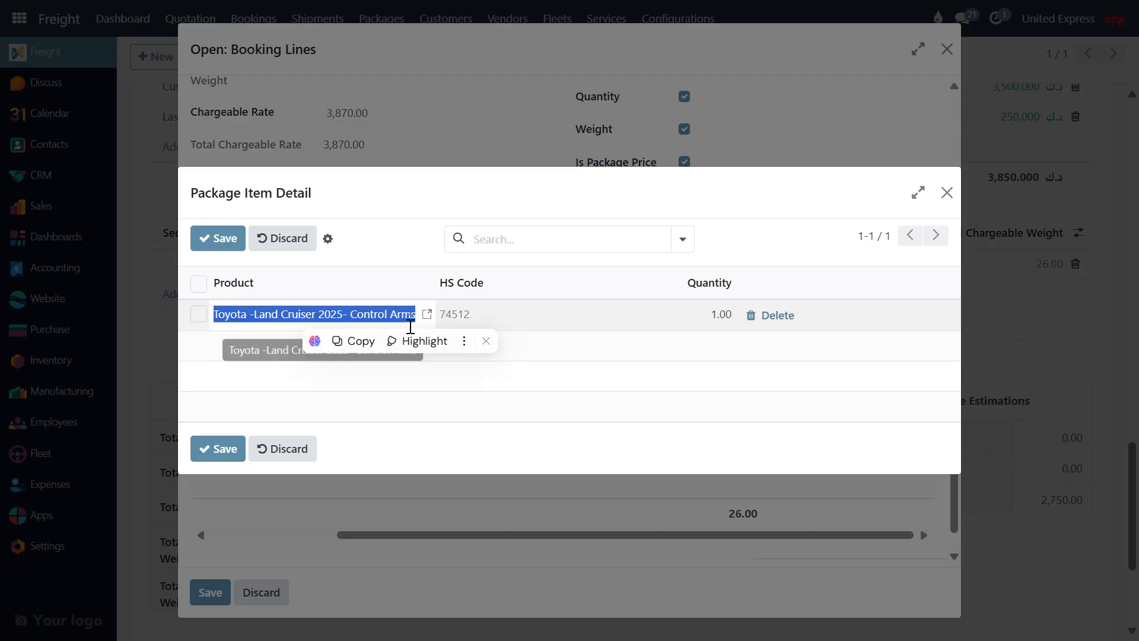
left_click(240, 353)
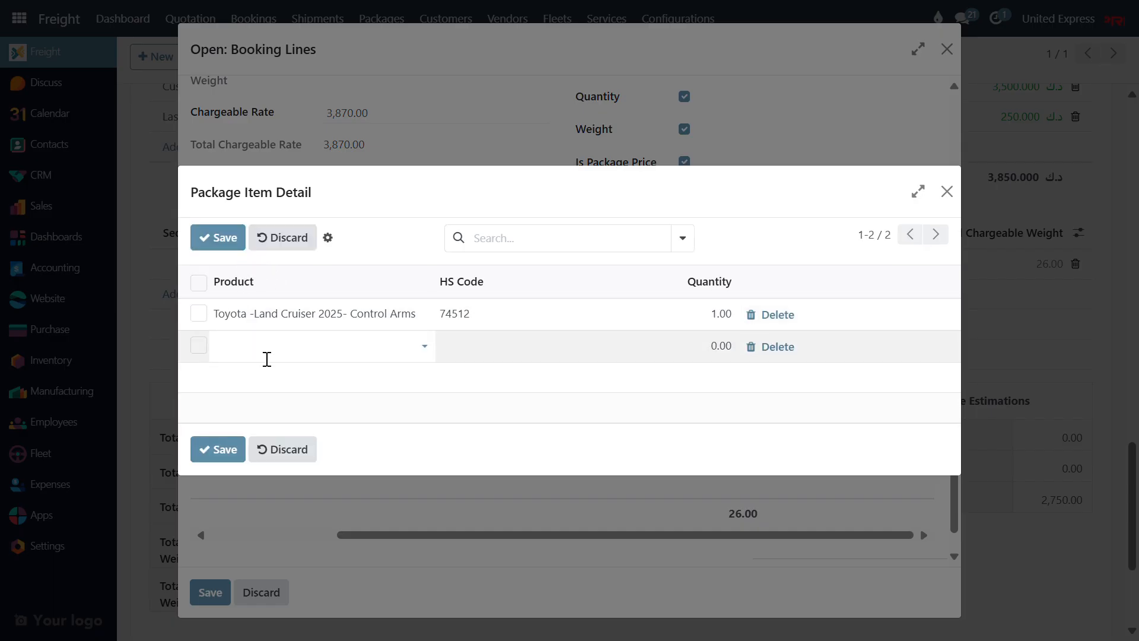
key("ctrl+v")
left_click(289, 421)
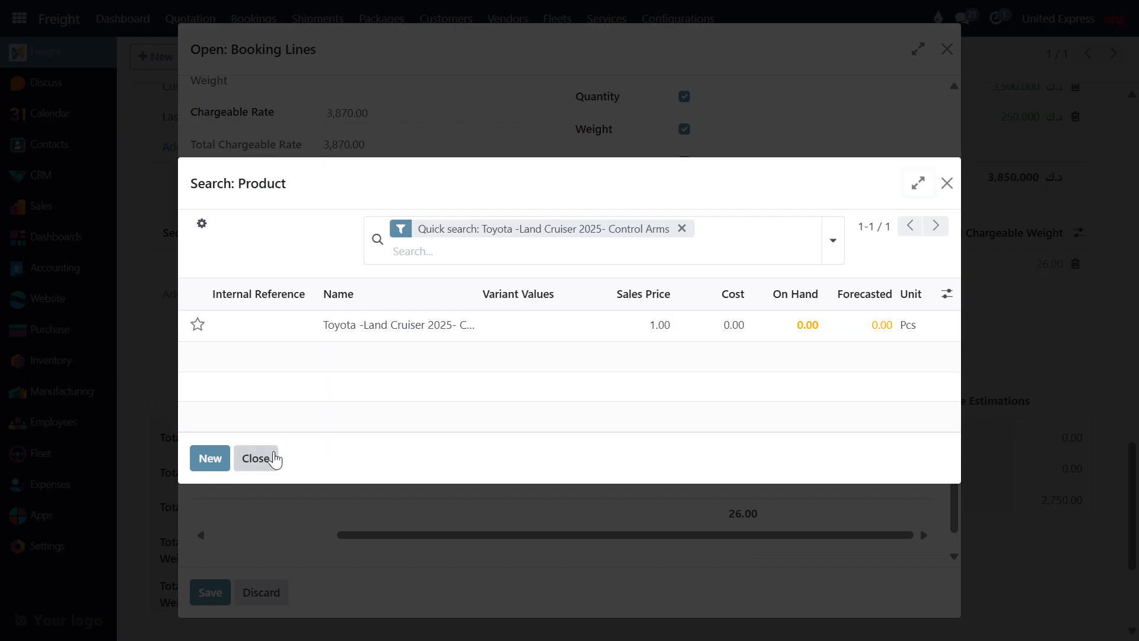
left_click(262, 458)
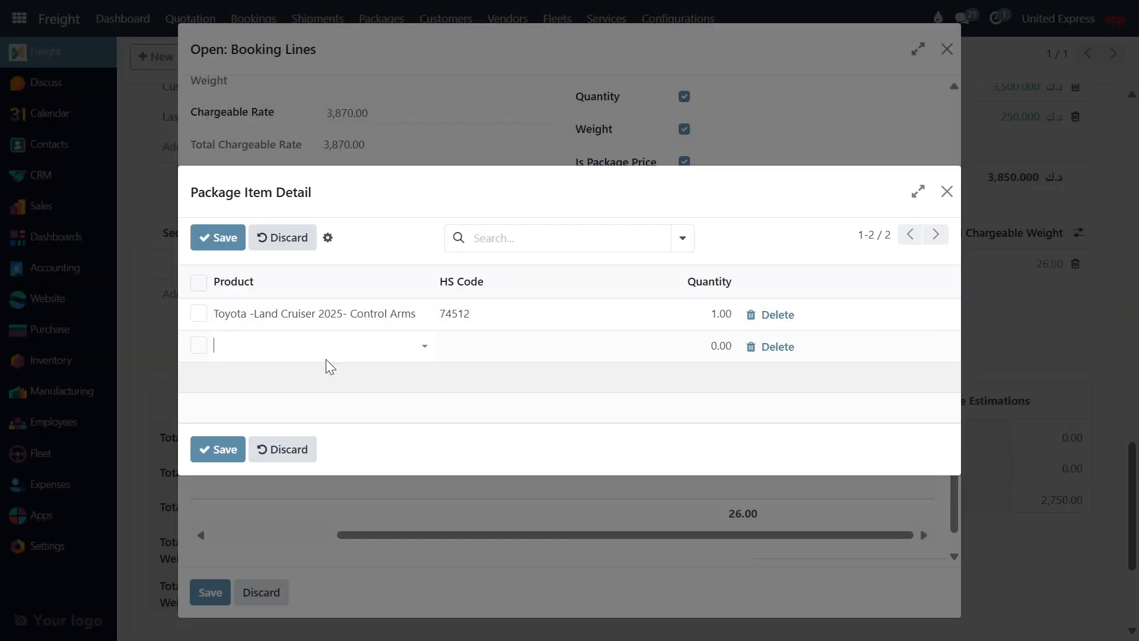
Step: Add "Toyota -Land Cruiser 2025-Ball Joints" with quantity 1 as the second package item
key("ctrl+v")
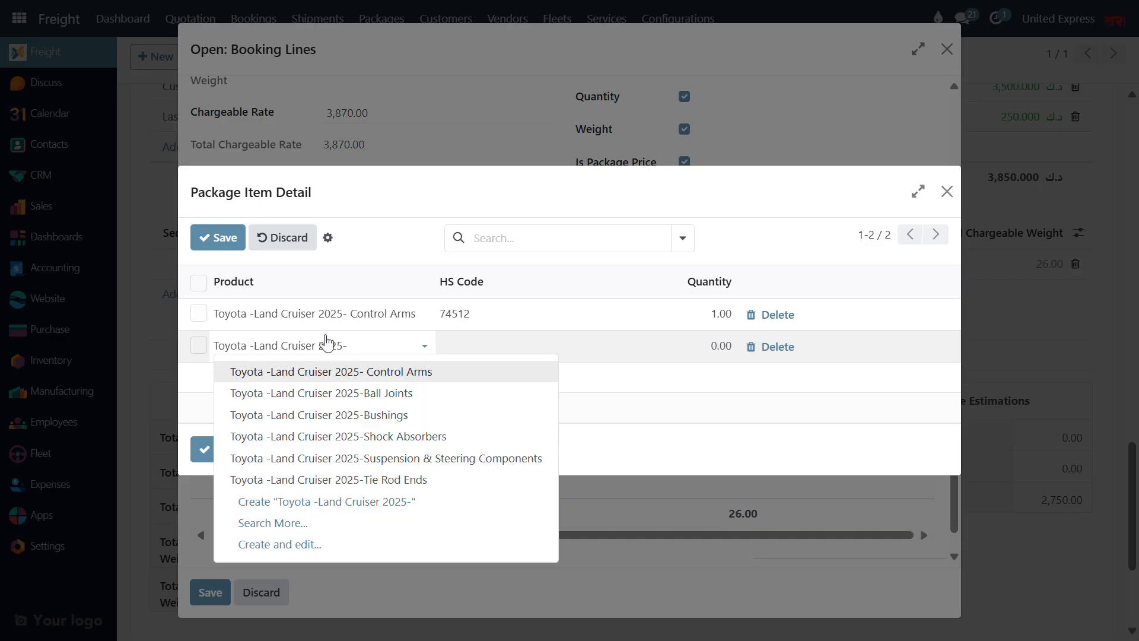
left_click(368, 395)
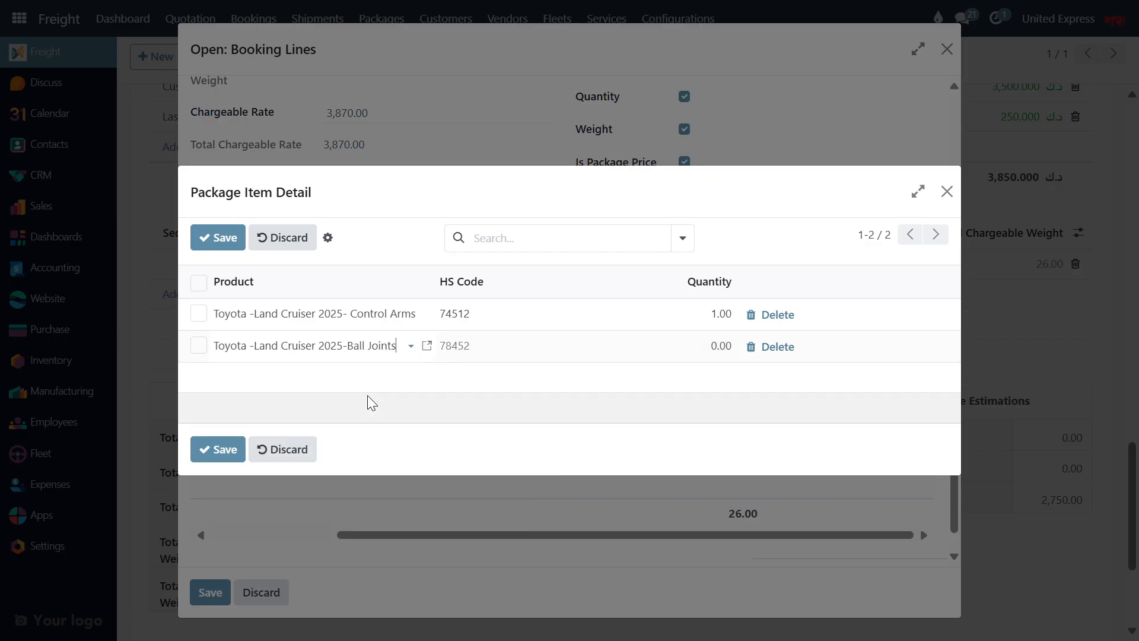
left_click(730, 349)
type("1")
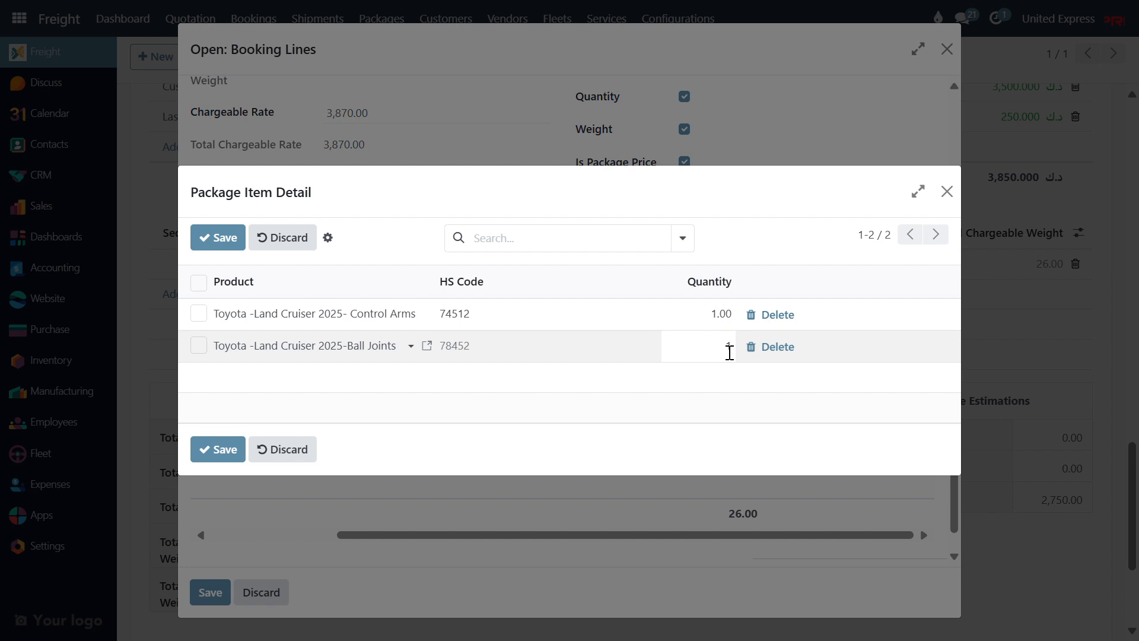
key("Return")
Step: Add "Toyota -Land Cruiser 2025-Bushings" with quantity 1 as the third package item
key("ctrl+v")
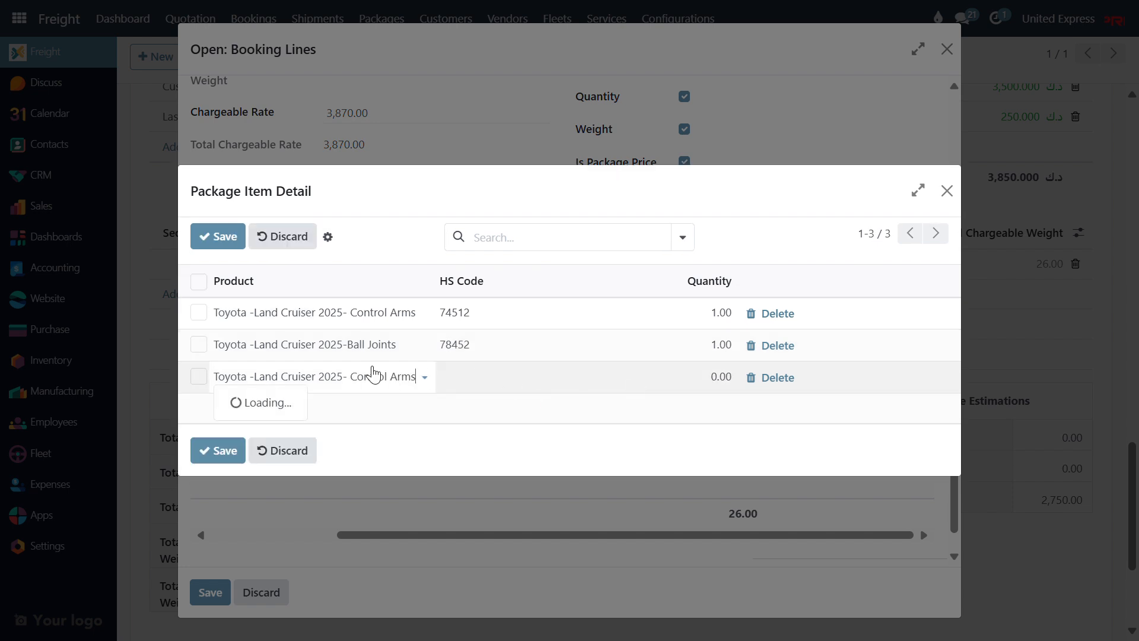
key("BackSpace")
key("BackSpace")
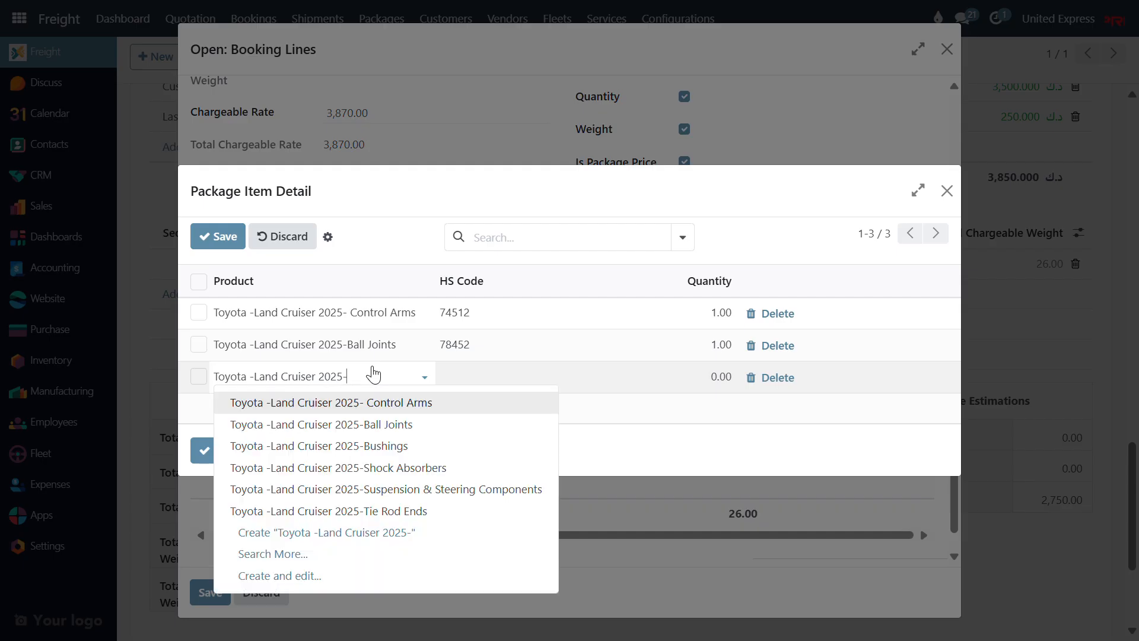
left_click(394, 445)
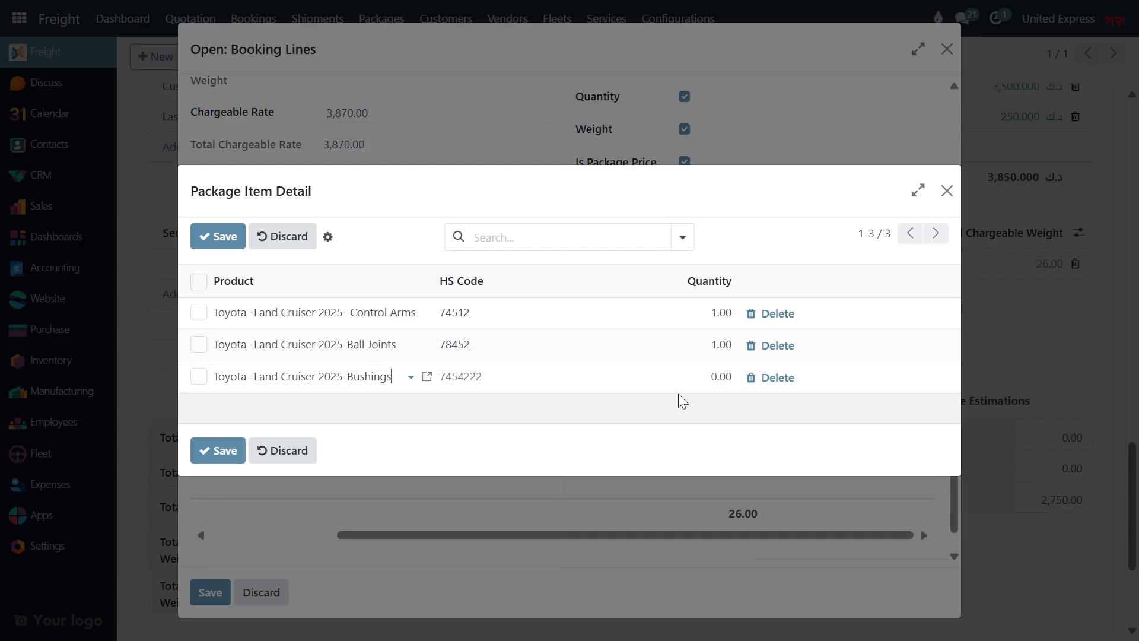
left_click(733, 389)
type("1")
key("Return")
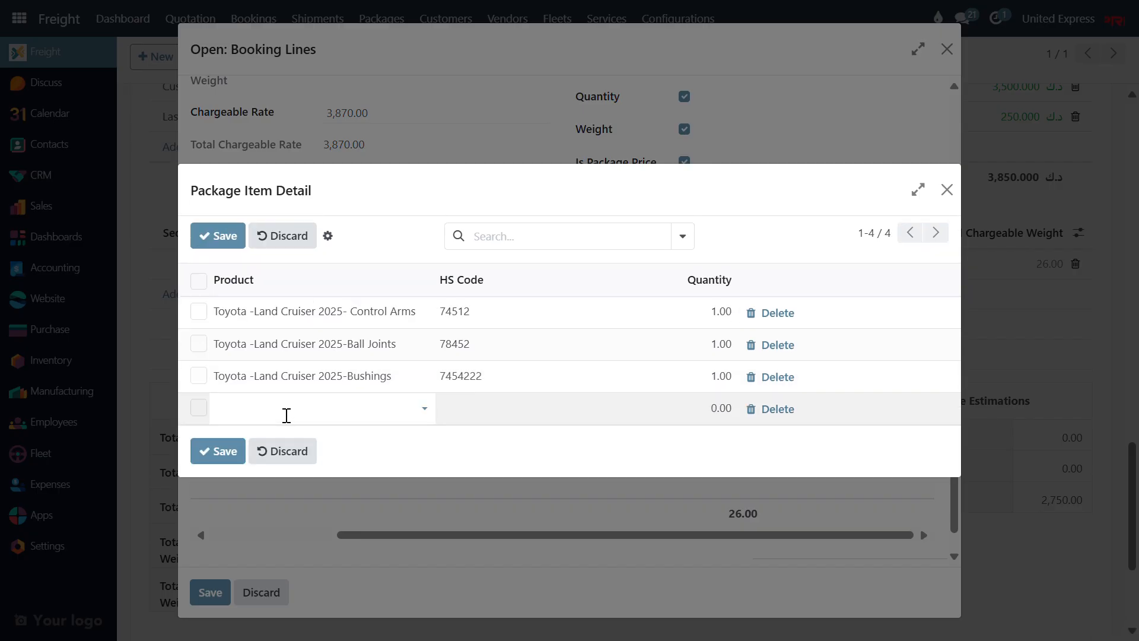
Step: Add "Toyota -Land Cruiser 2025-Shock Absorbers" with quantity 1 as the fourth package item
key("ctrl+v")
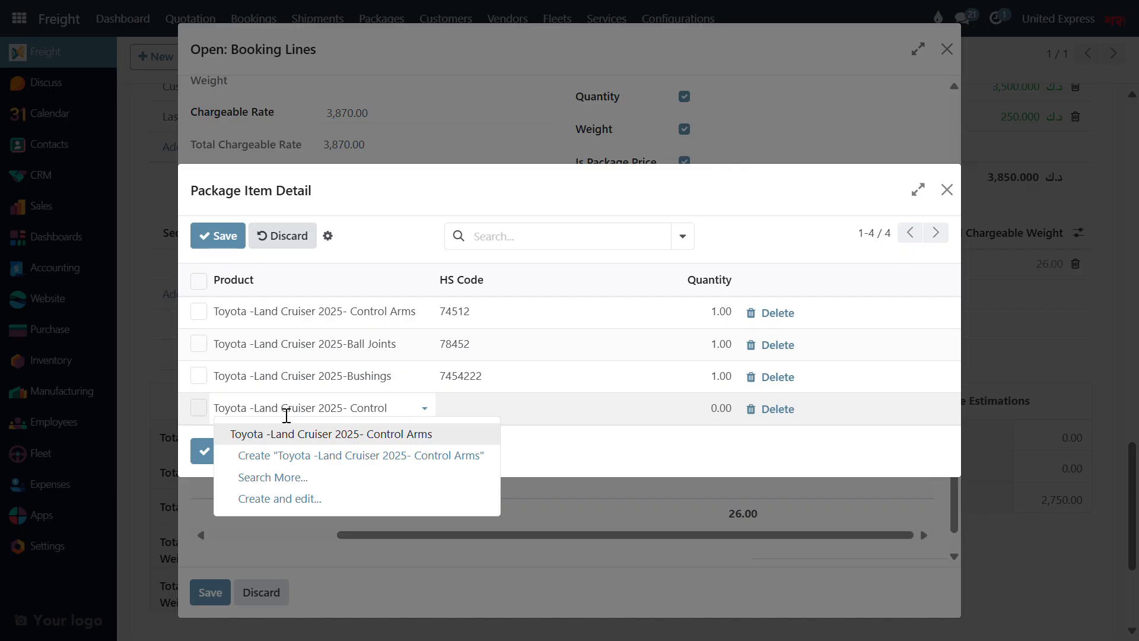
key("BackSpace")
key("BackSpace")
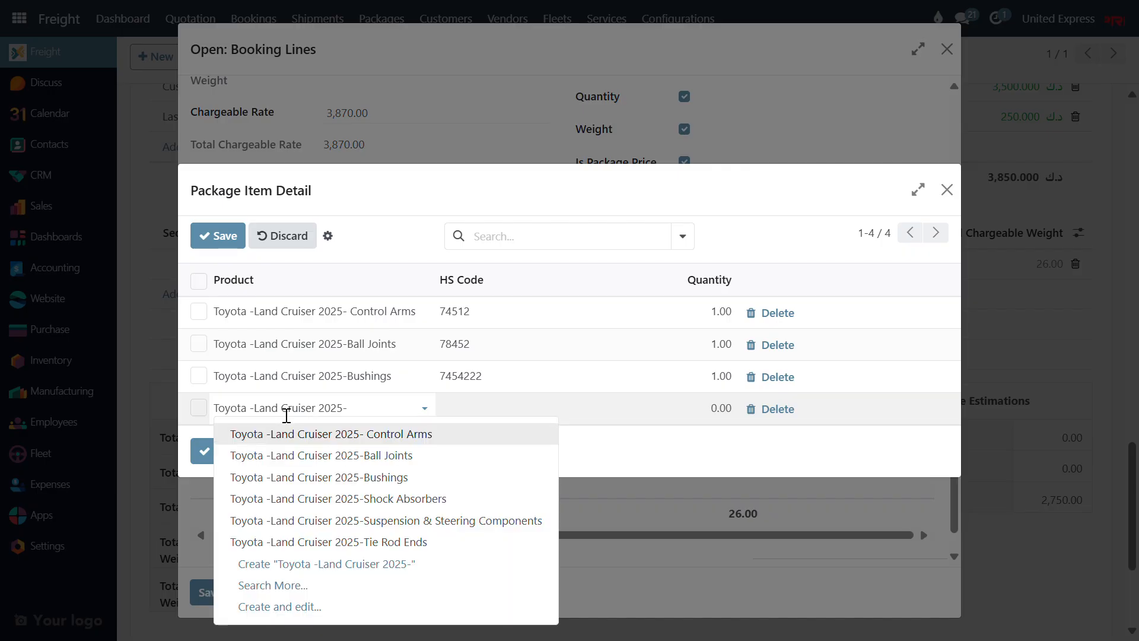
left_click(409, 501)
left_click(729, 418)
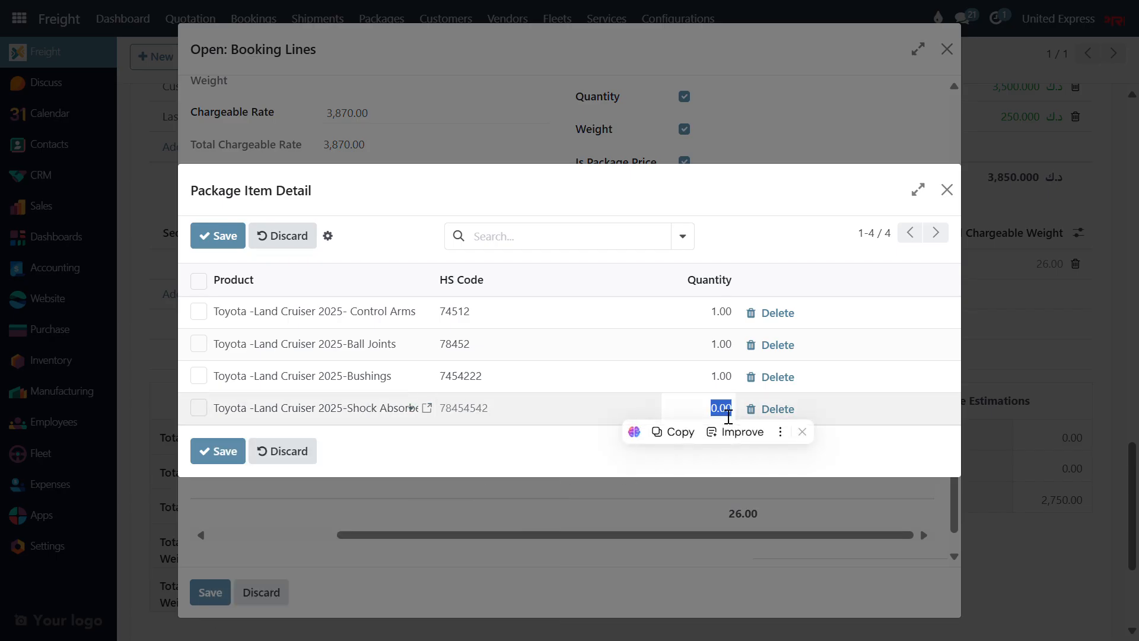
type("1")
key("Return")
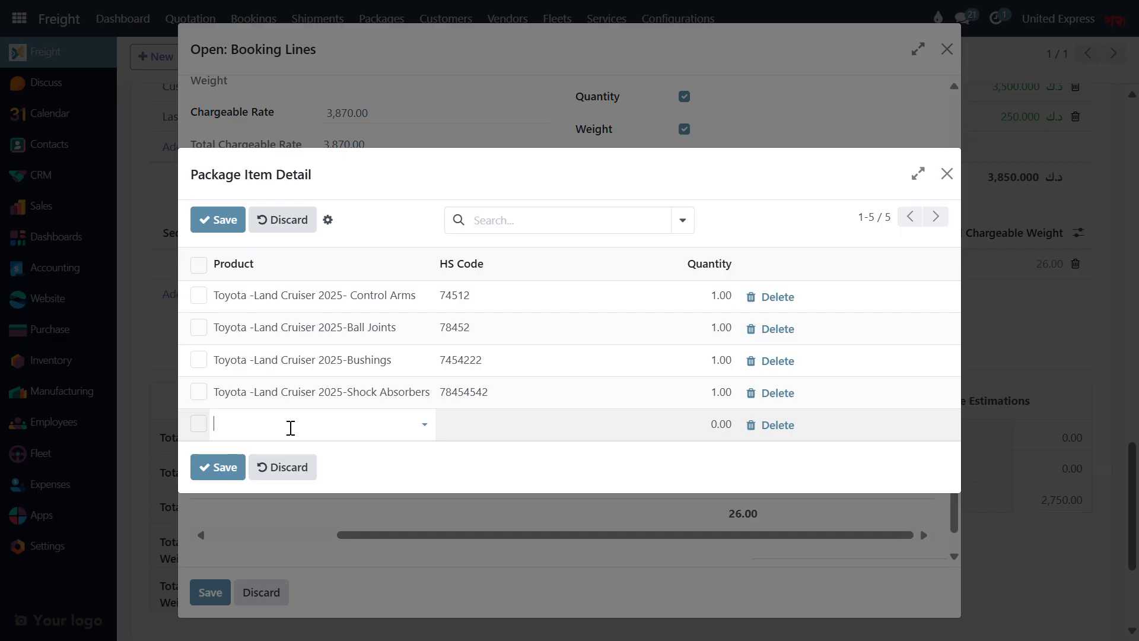
Step: Add "Toyota -Land Cruiser 2025-Tie Rod Ends" with quantity 1 as the fifth package item, then save and close the item list
key("ctrl+v")
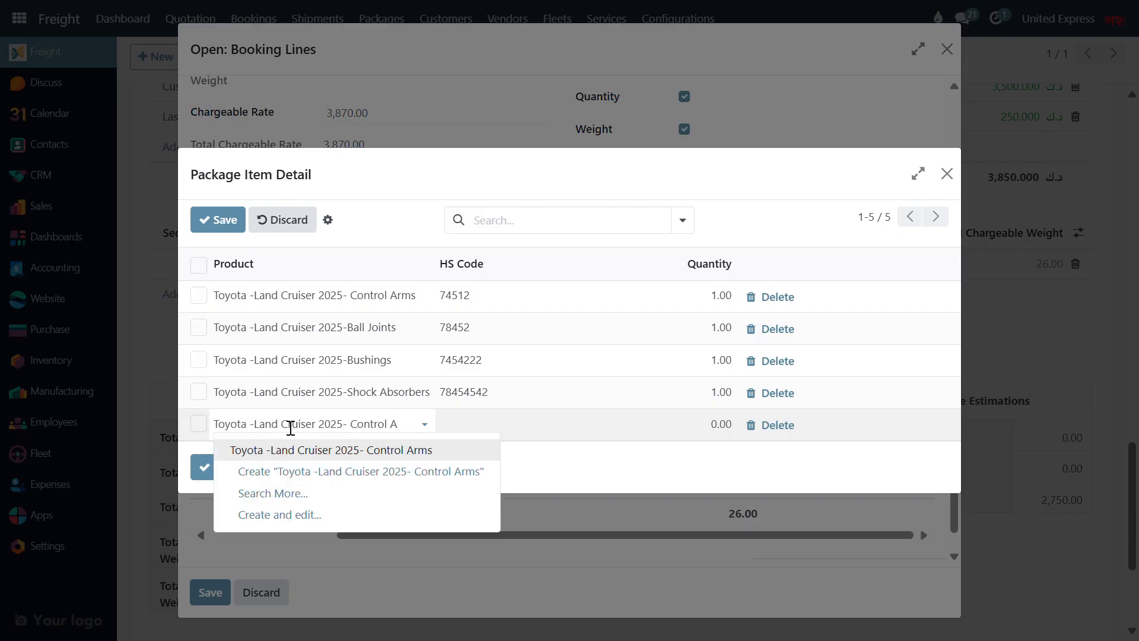
key("BackSpace")
key("BackSpace")
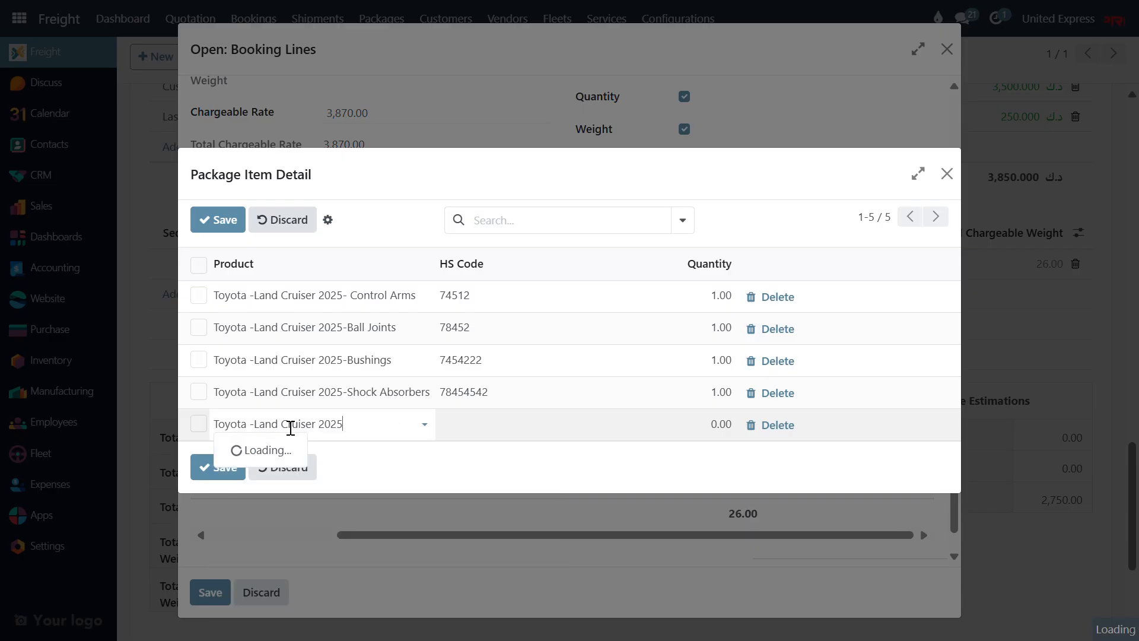
left_click(426, 559)
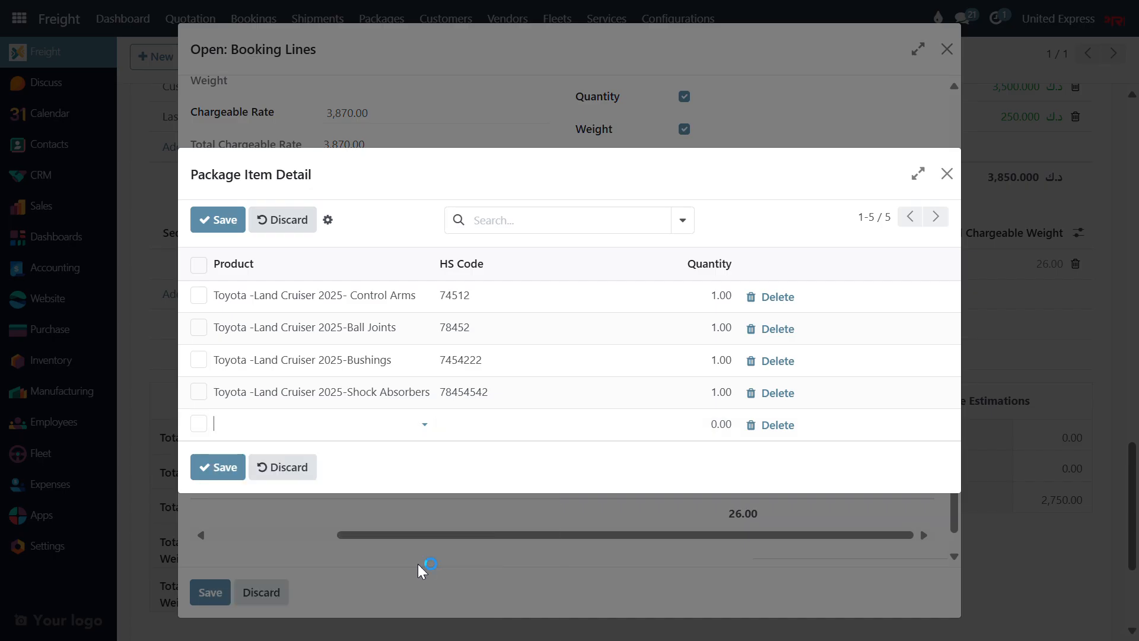
left_click(730, 425)
type("1")
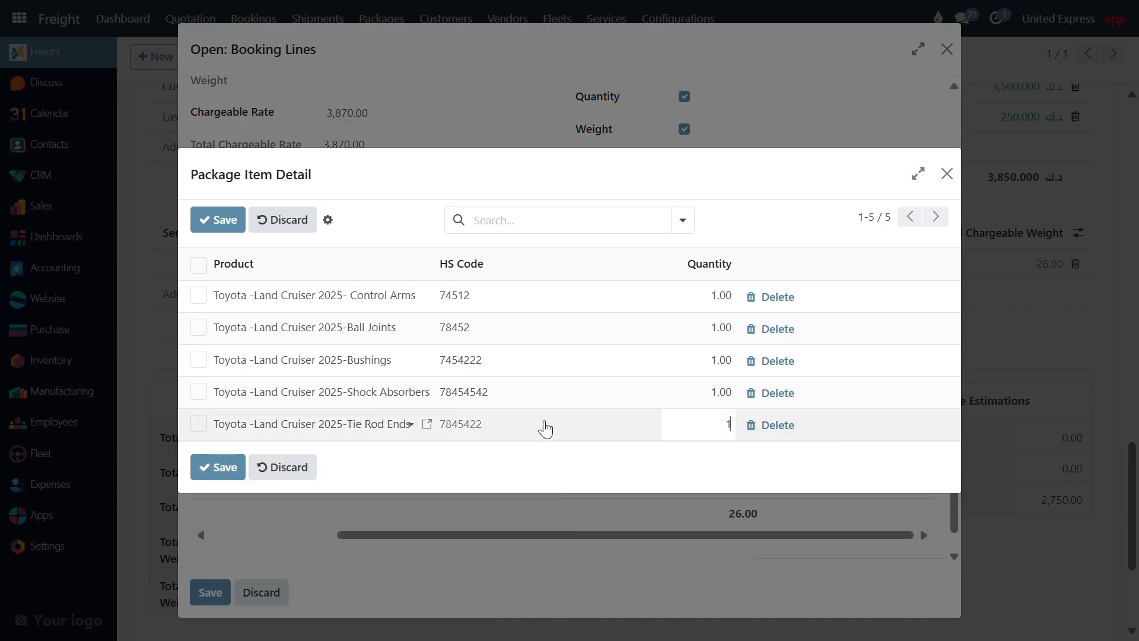
left_click(240, 464)
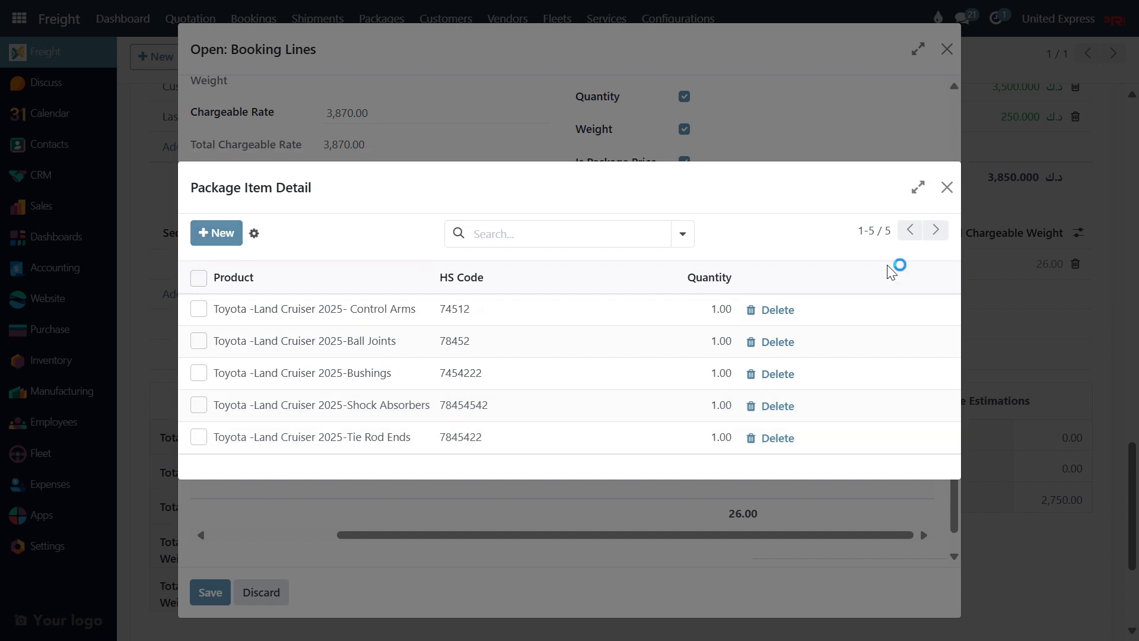
left_click(947, 188)
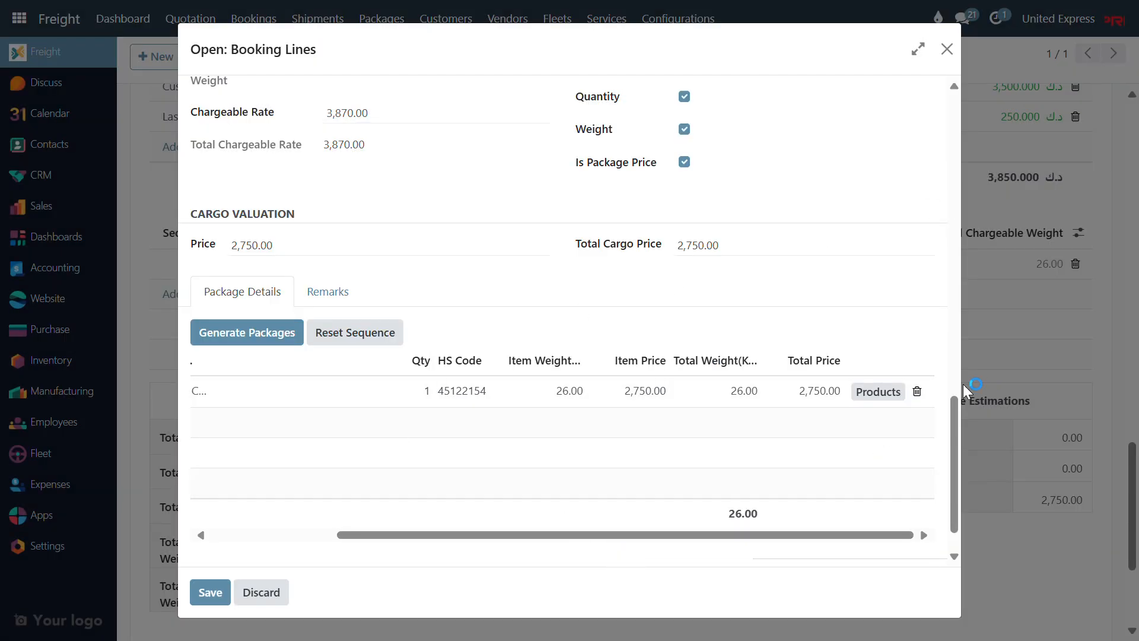
Step: Reopen the package's product list to check the saved items, and return to the booking line's package details
left_click(882, 394)
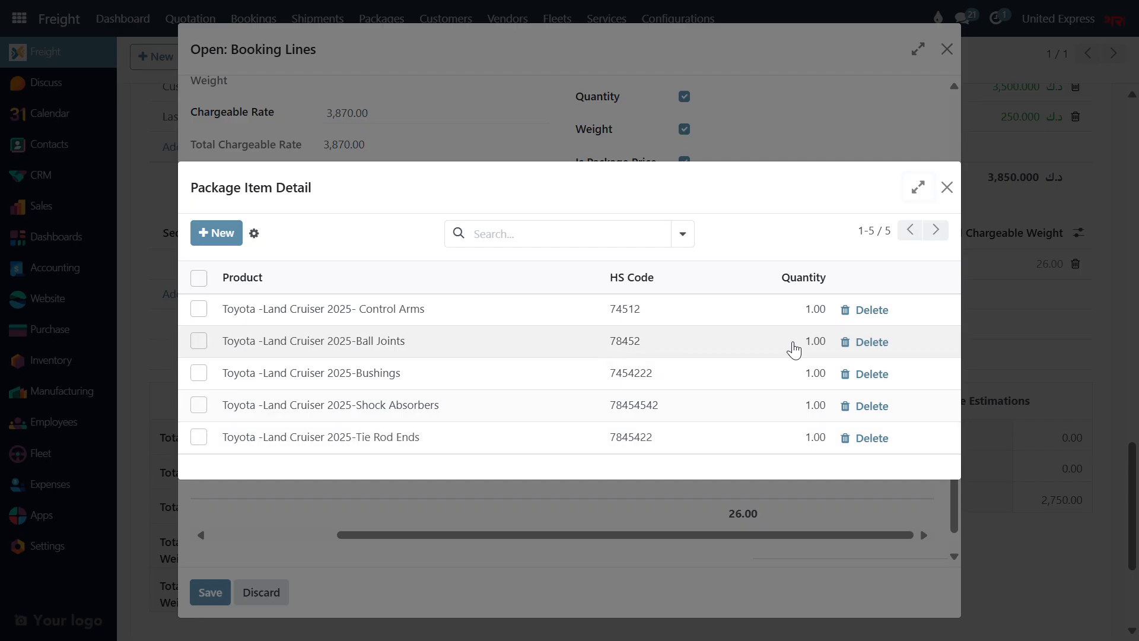
left_click(947, 187)
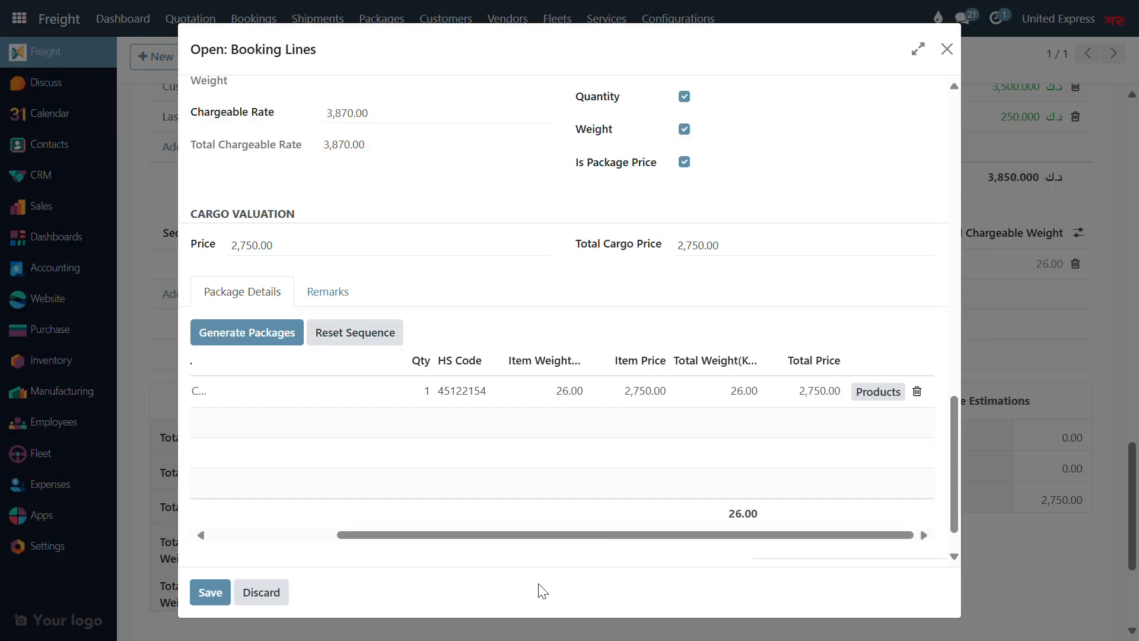
left_click_drag(547, 534, 329, 544)
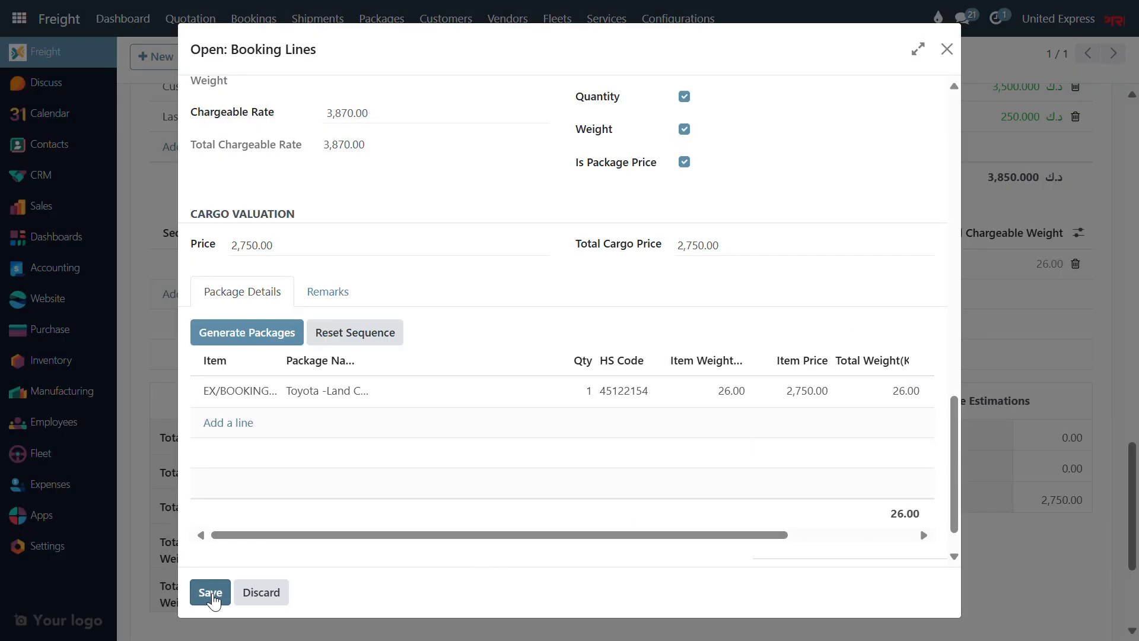
Step: Save the booking line and review the booking's direction, transport, shipper, consignee, address and location details
left_click(212, 593)
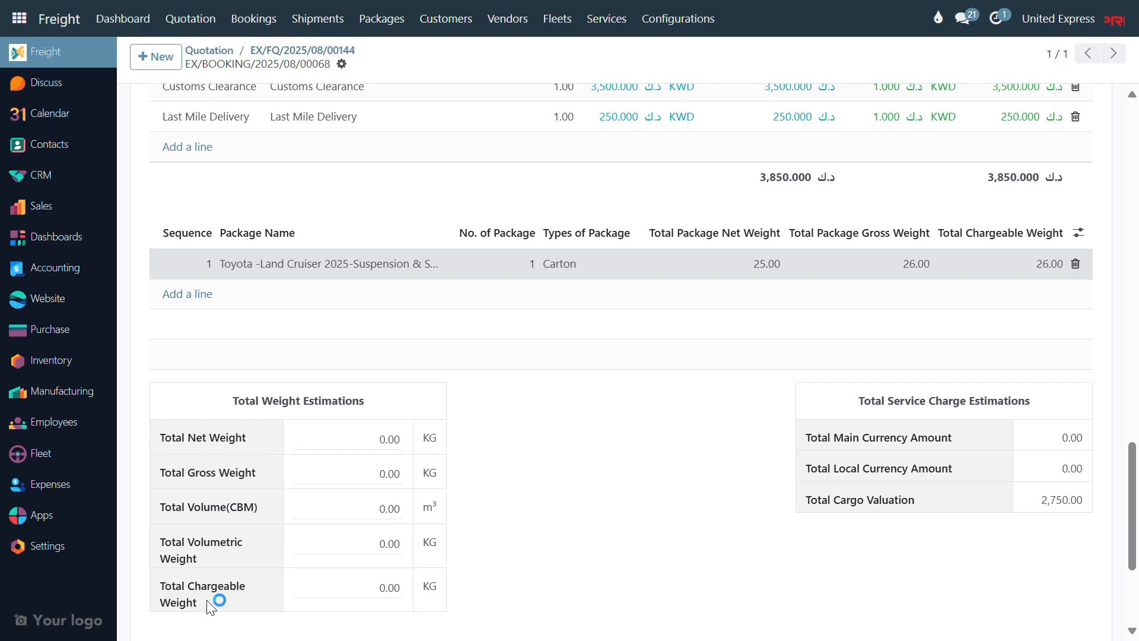
scroll(383, 438, "up", 15)
scroll(383, 439, "up", 1)
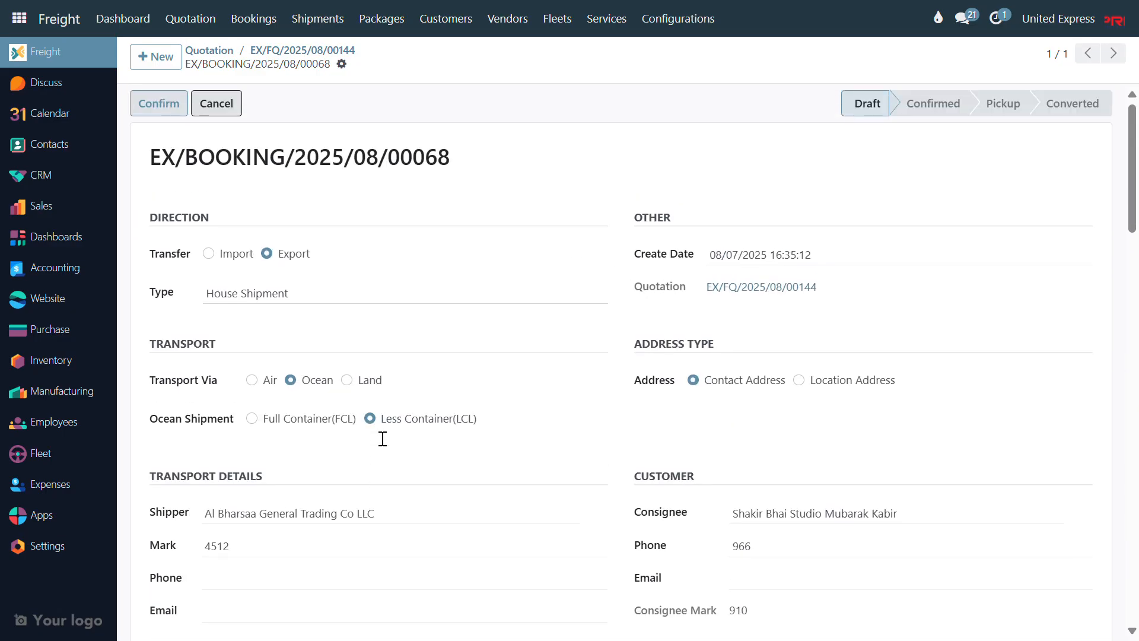
scroll(377, 436, "down", 5)
scroll(377, 436, "up", 5)
scroll(263, 285, "down", 9)
scroll(582, 407, "up", 4)
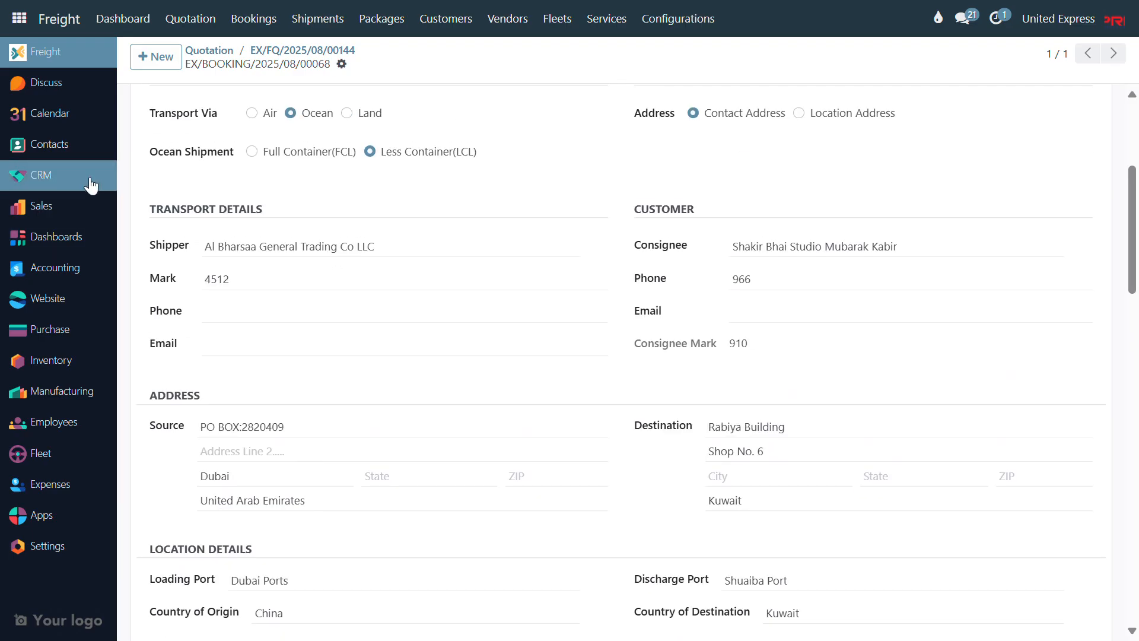
scroll(225, 191, "up", 5)
scroll(364, 424, "down", 20)
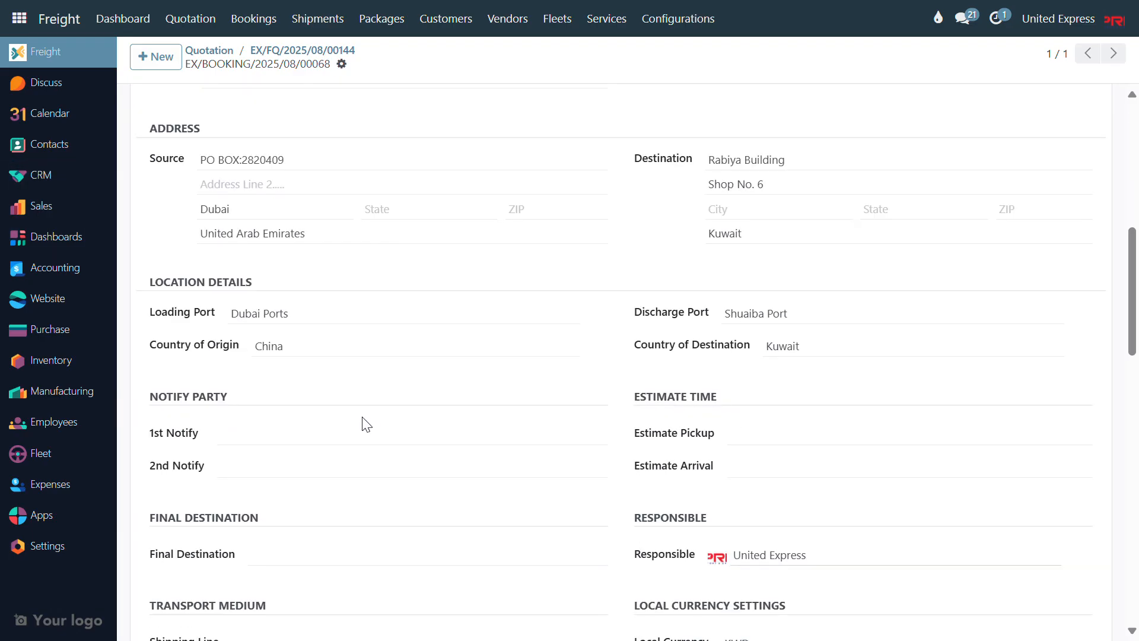
Step: Reopen the booking line for the Suspension & Steering package to check its details, and save it again
left_click(419, 482)
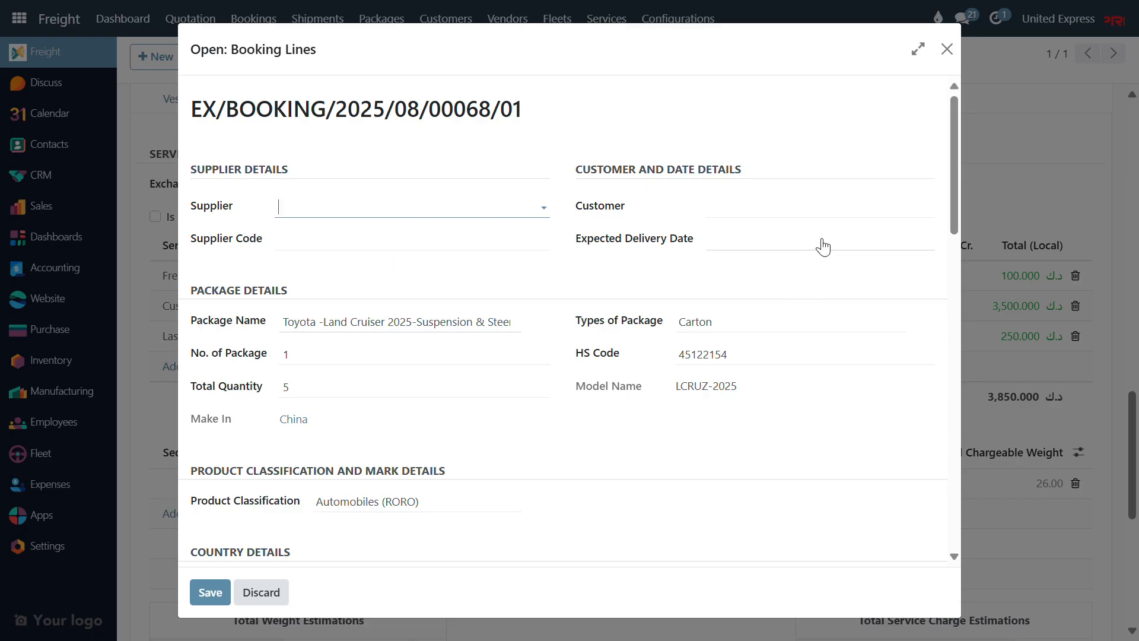
scroll(540, 258, "down", 1)
scroll(522, 261, "up", 1)
scroll(486, 249, "down", 1)
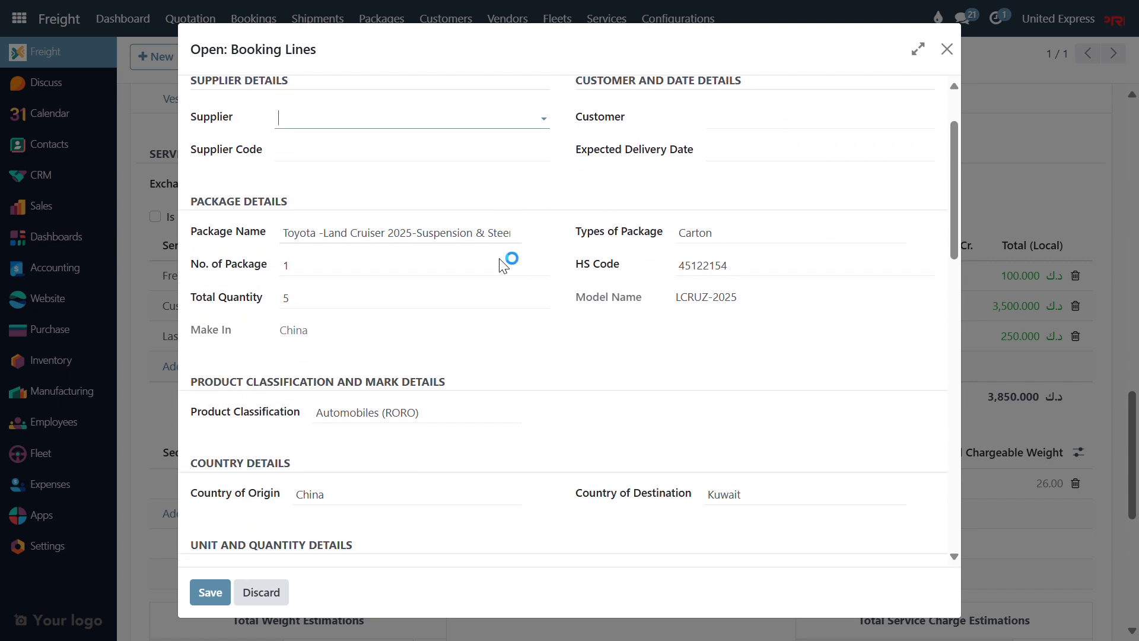
left_click(204, 592)
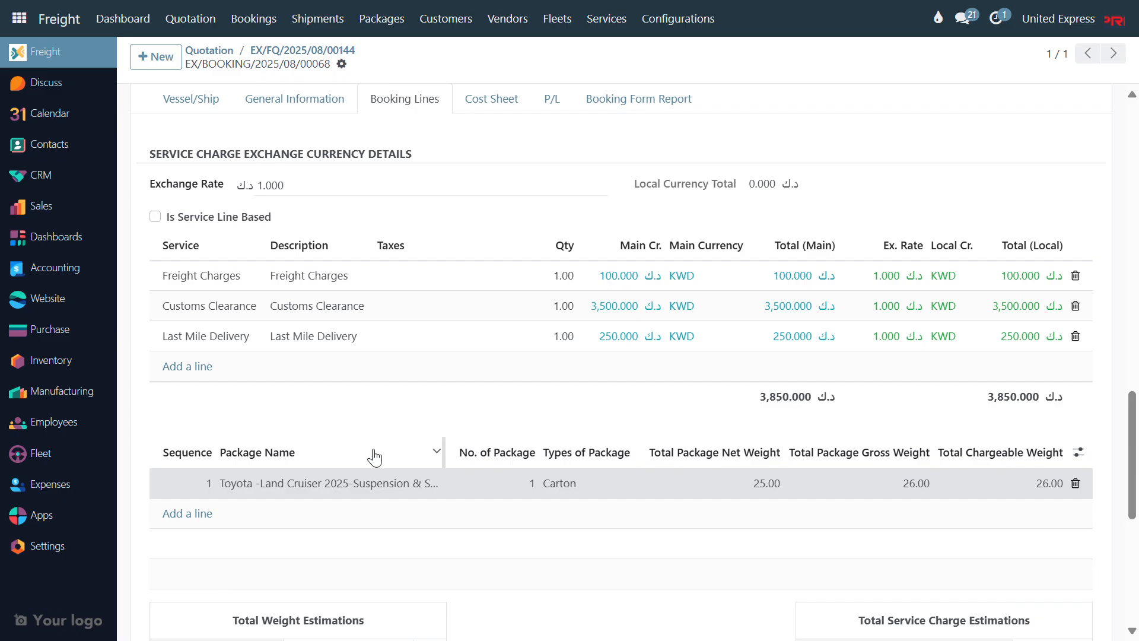
Step: Confirm the booking and create its pickup order
scroll(332, 385, "up", 3)
scroll(305, 346, "down", 2)
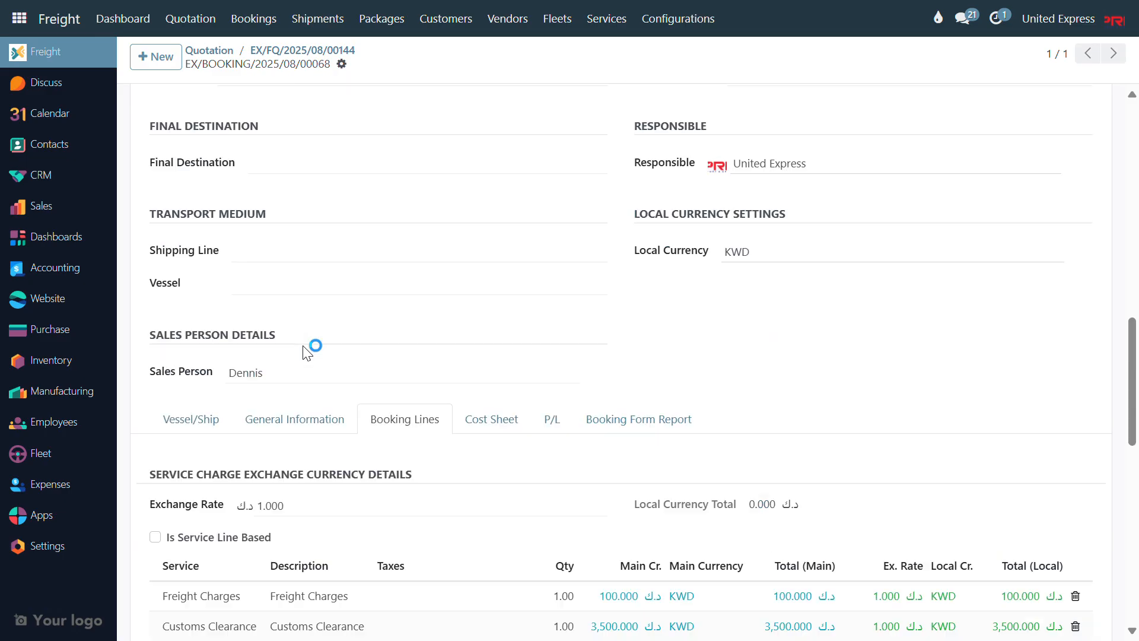
scroll(302, 333, "up", 11)
left_click(169, 105)
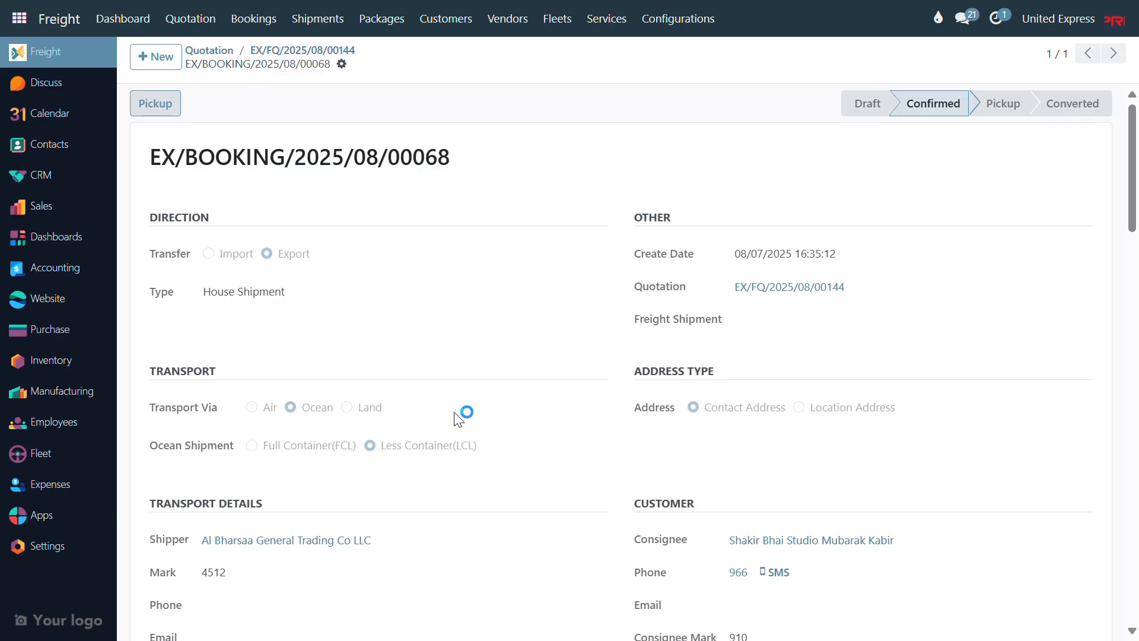
left_click(171, 105)
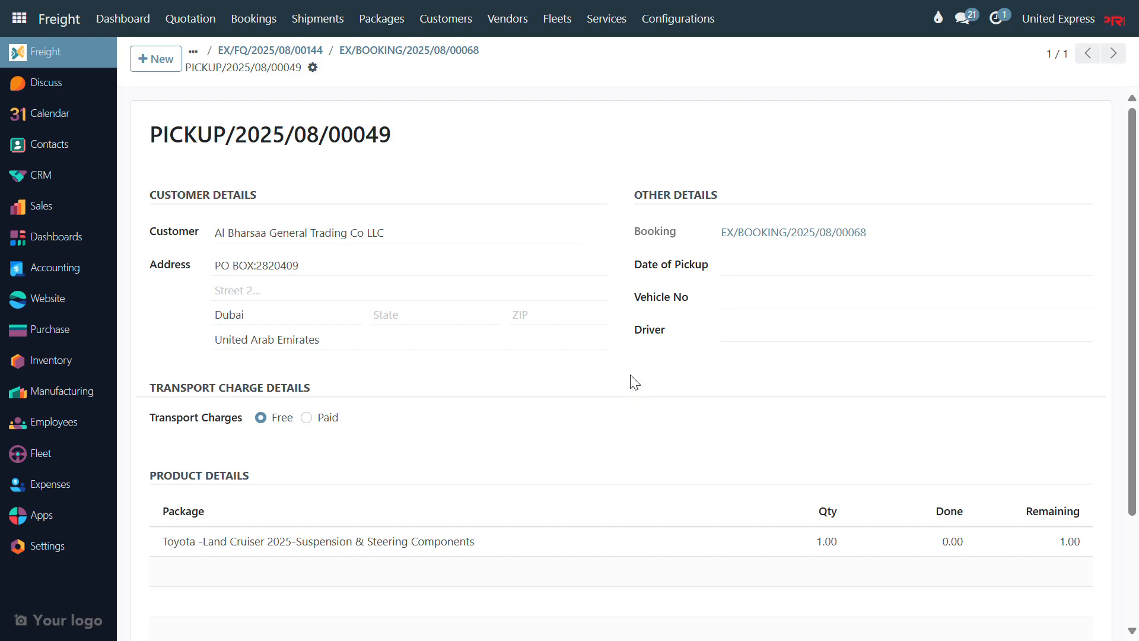
Step: Set the pickup's vehicle number to kw-90909 and assign the first listed driver
left_click(797, 308)
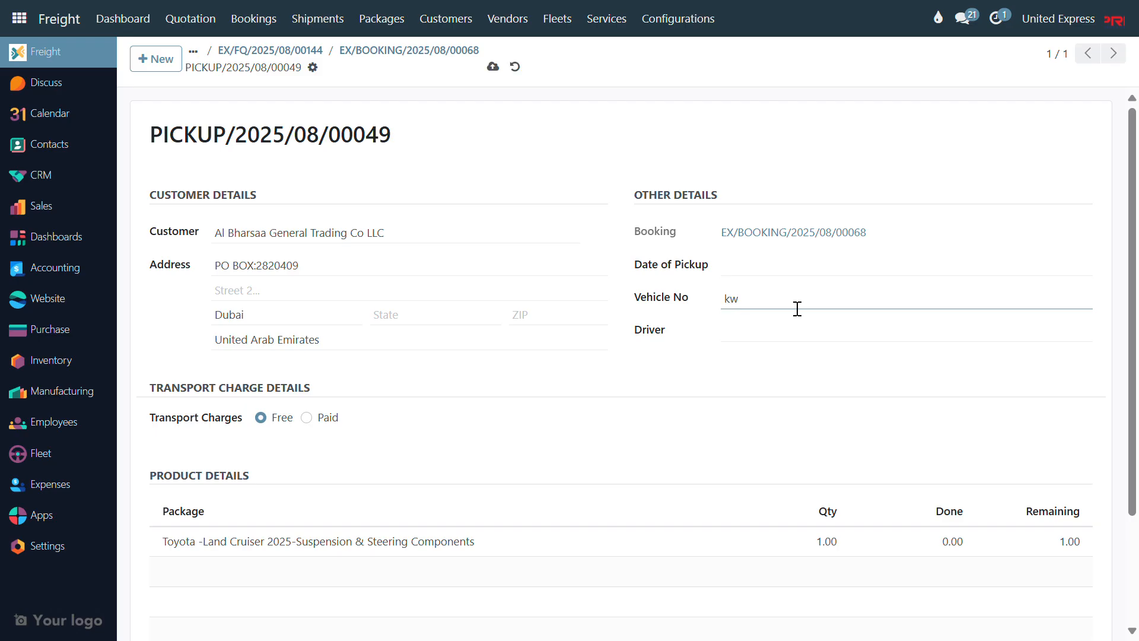
type("kw-90909")
key("Tab")
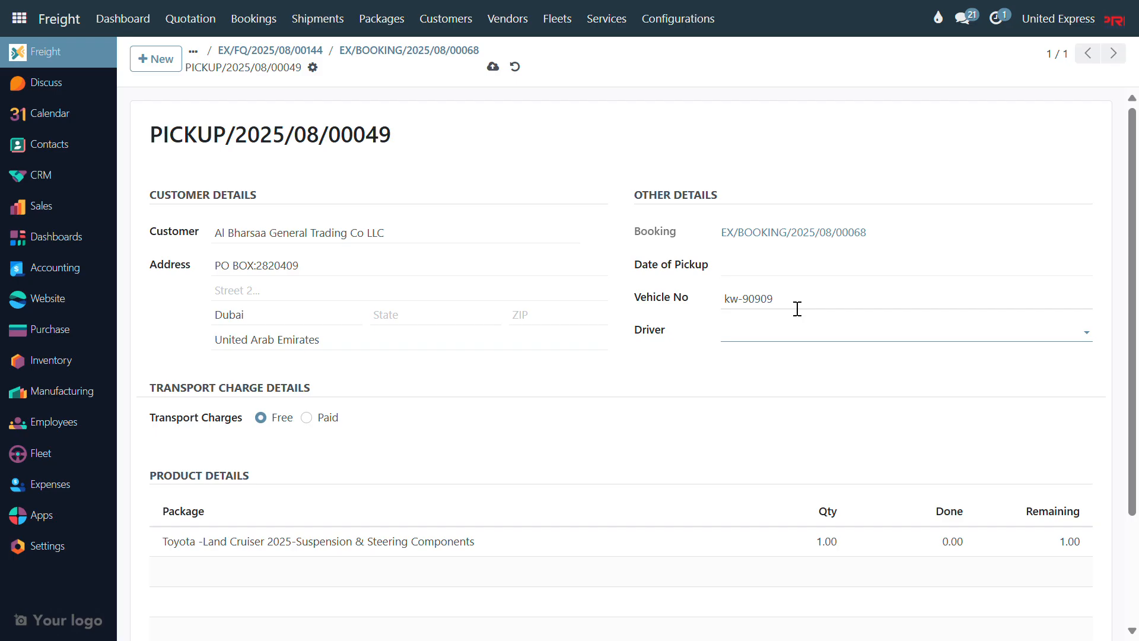
left_click(803, 330)
left_click(792, 402)
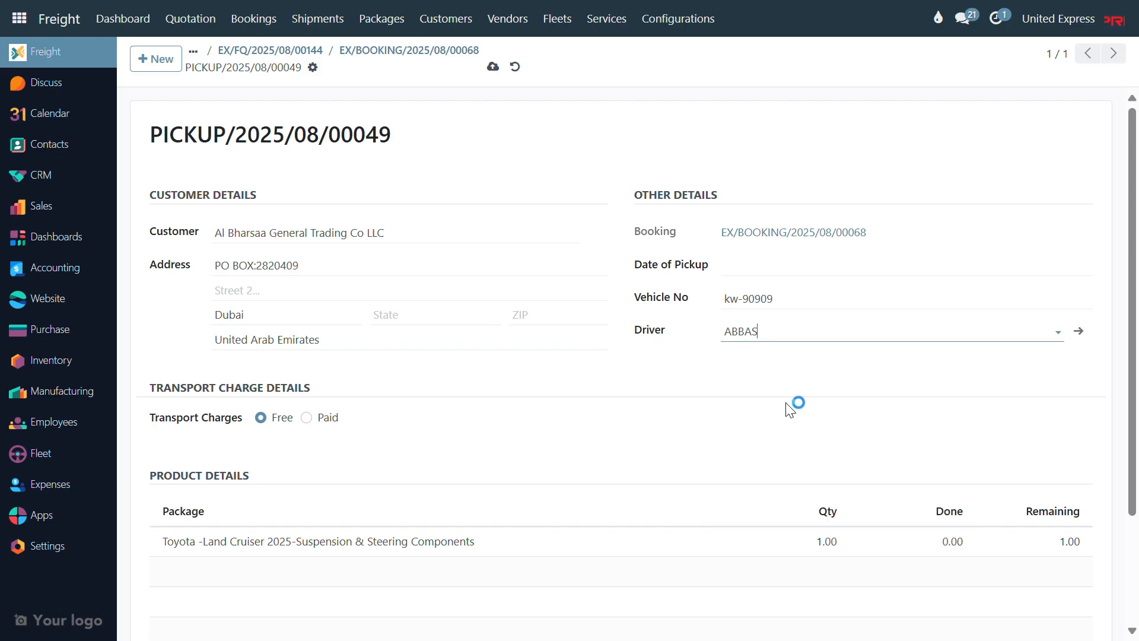
Step: Try the Paid option for the transport charges to see its fields, and set the charges back to Free
scroll(371, 356, "down", 3)
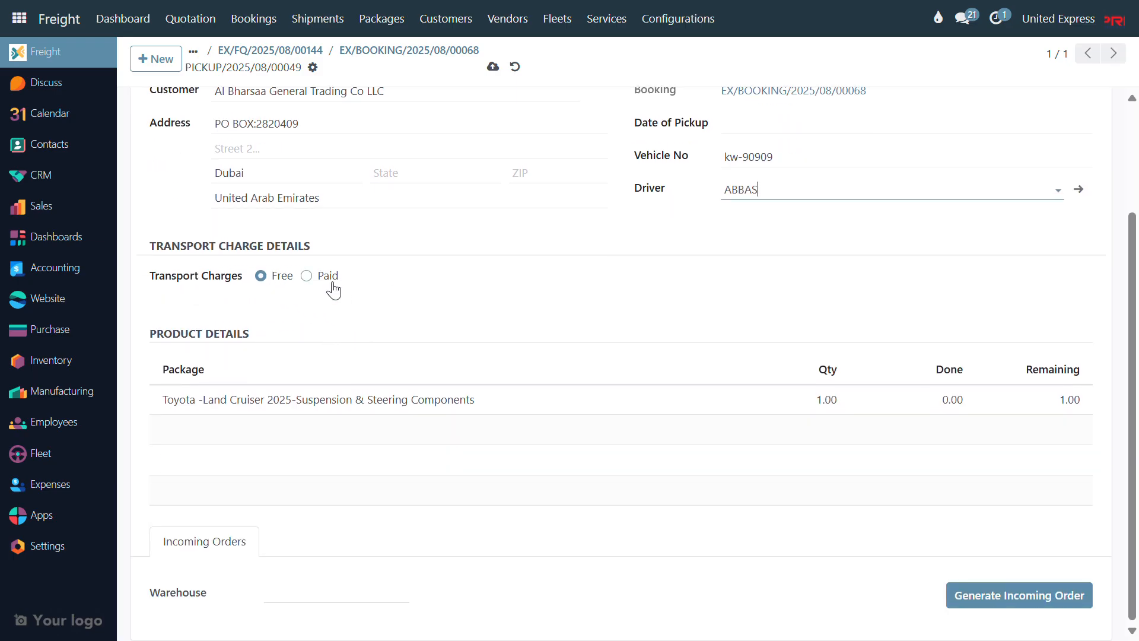
left_click(310, 277)
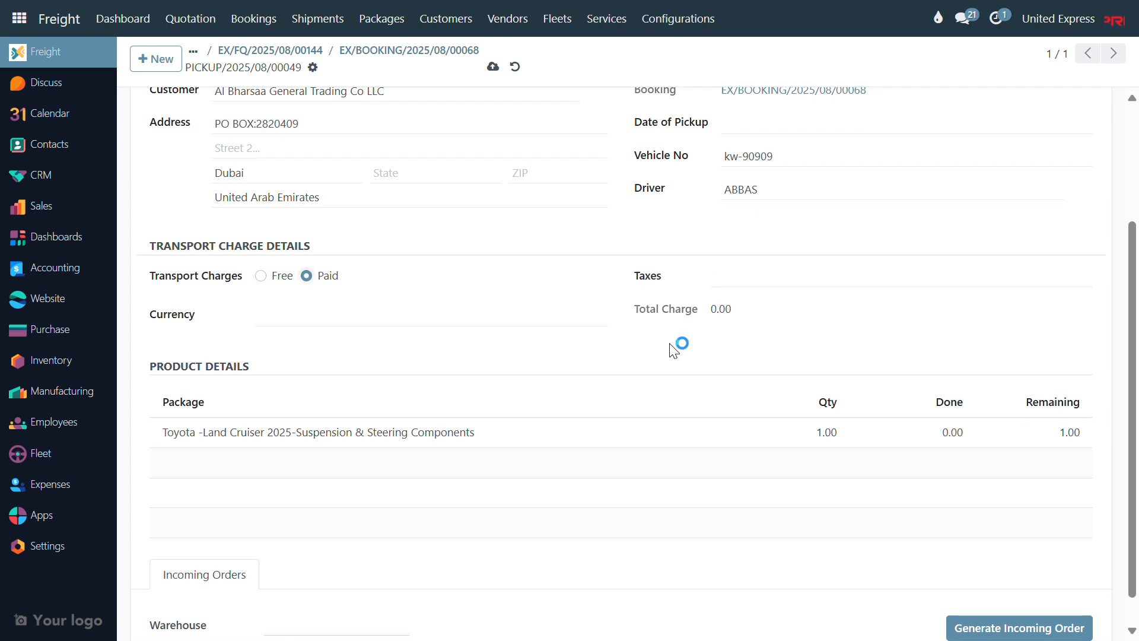
left_click(261, 276)
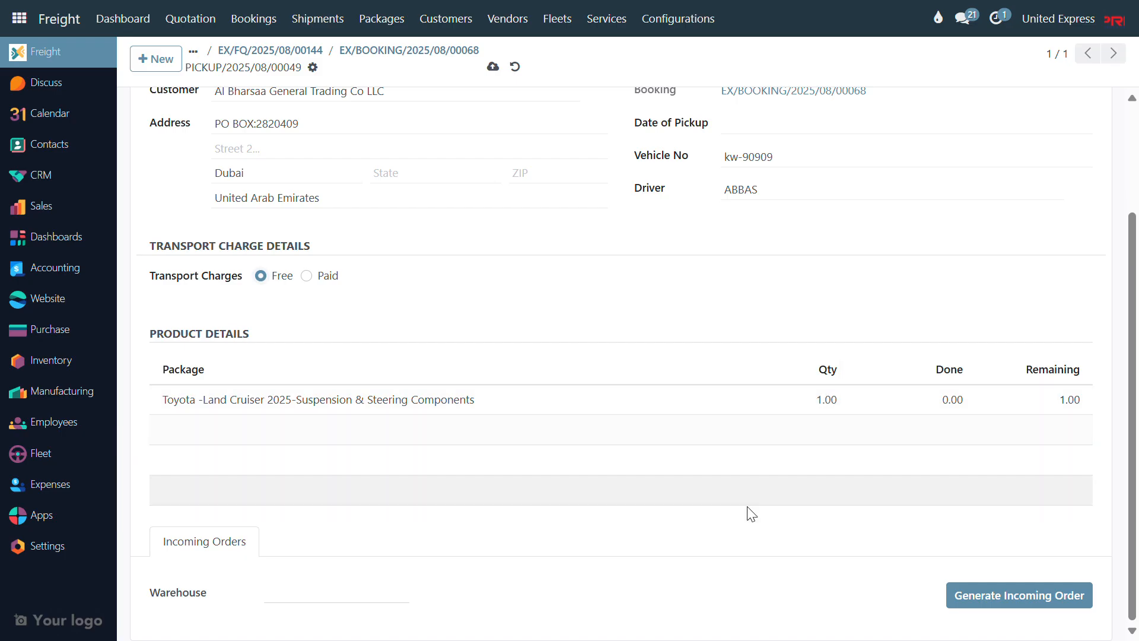
Step: Generate an incoming order for the United Express - Kuwait warehouse and generate the serial number for its package
left_click(393, 595)
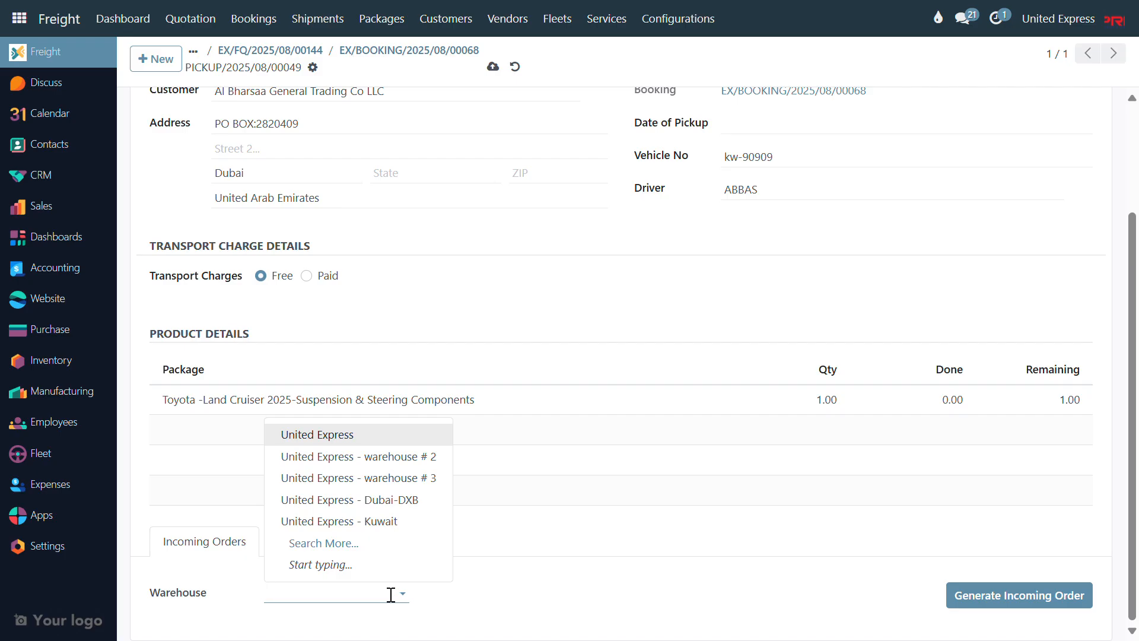
left_click(389, 521)
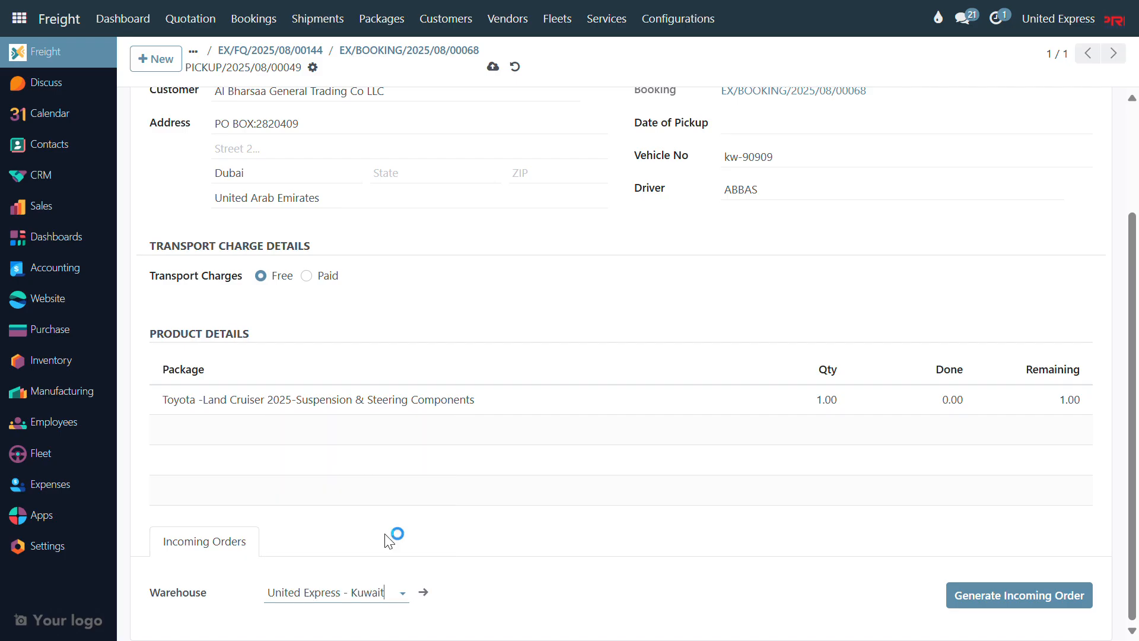
left_click(1008, 600)
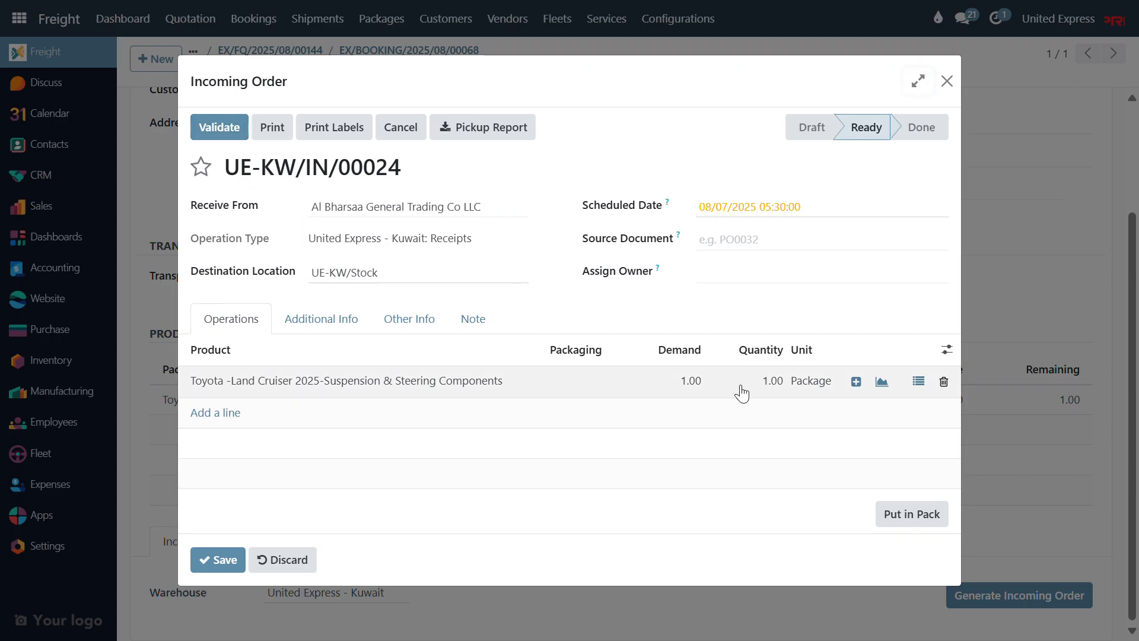
left_click(919, 382)
left_click(259, 262)
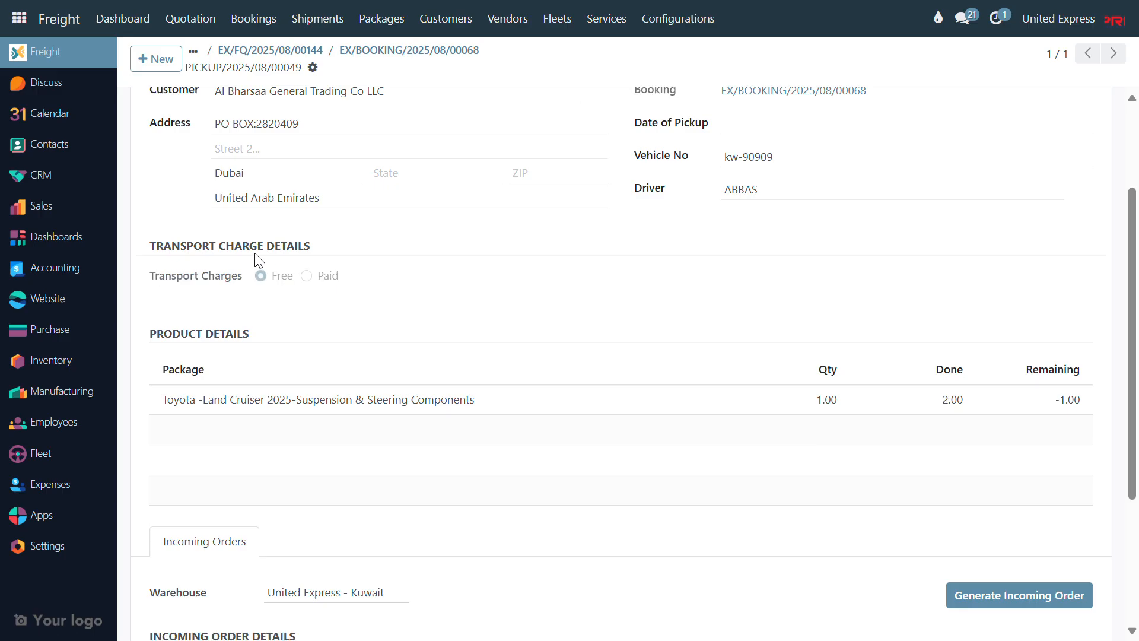
Step: Reopen the incoming order, delete the stock move line that has no serial number, and save the stock move
scroll(949, 422, "down", 4)
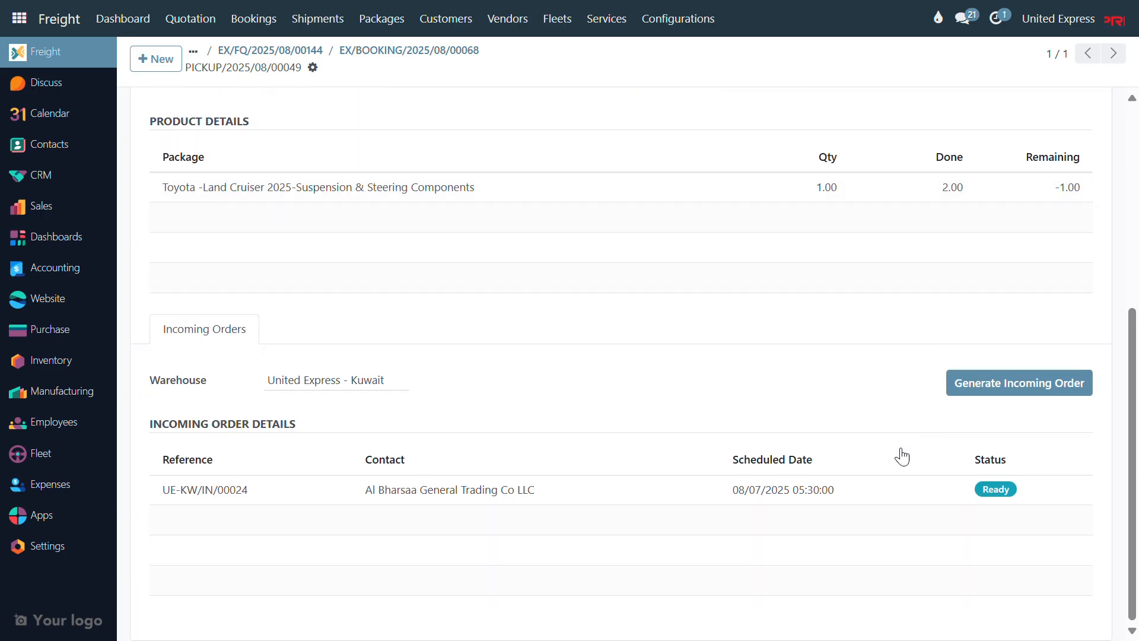
left_click(857, 500)
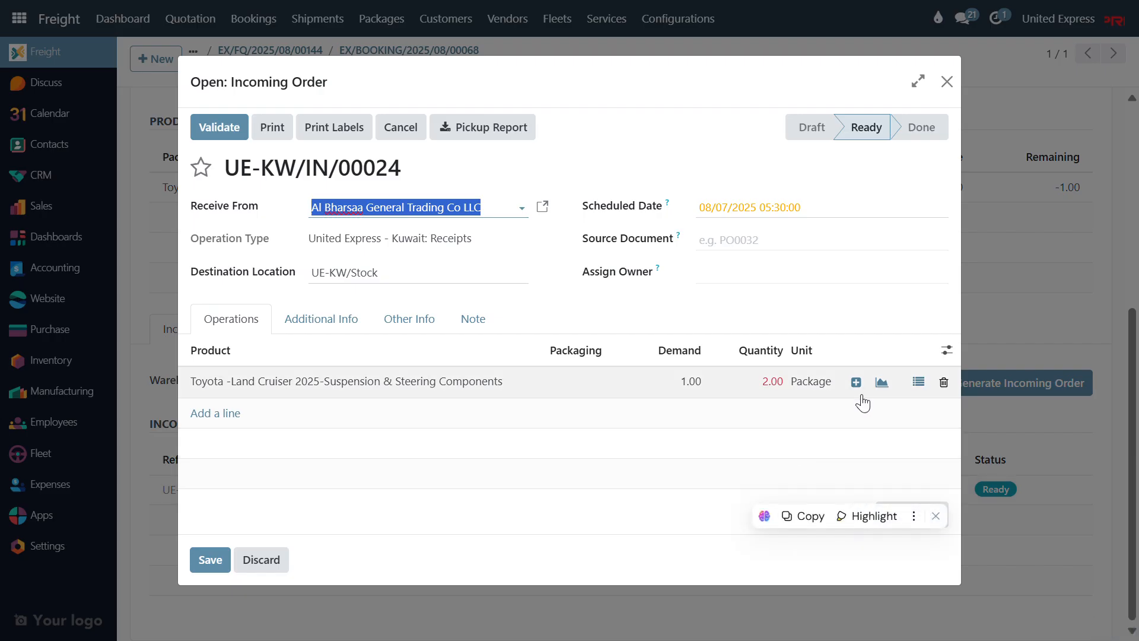
left_click(919, 383)
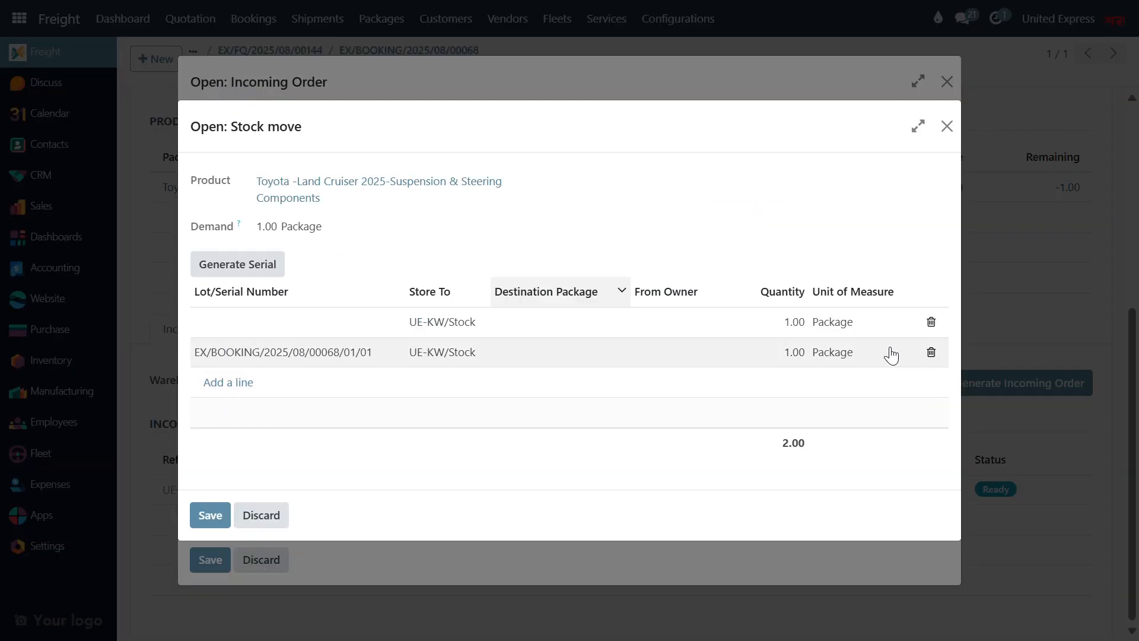
left_click(933, 325)
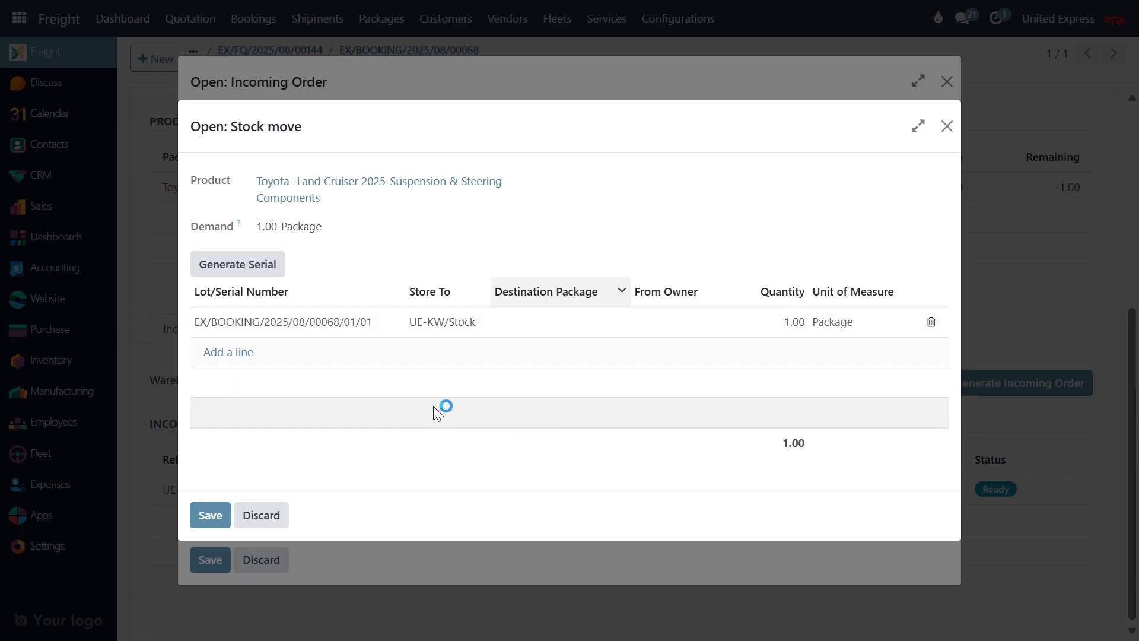
left_click(210, 516)
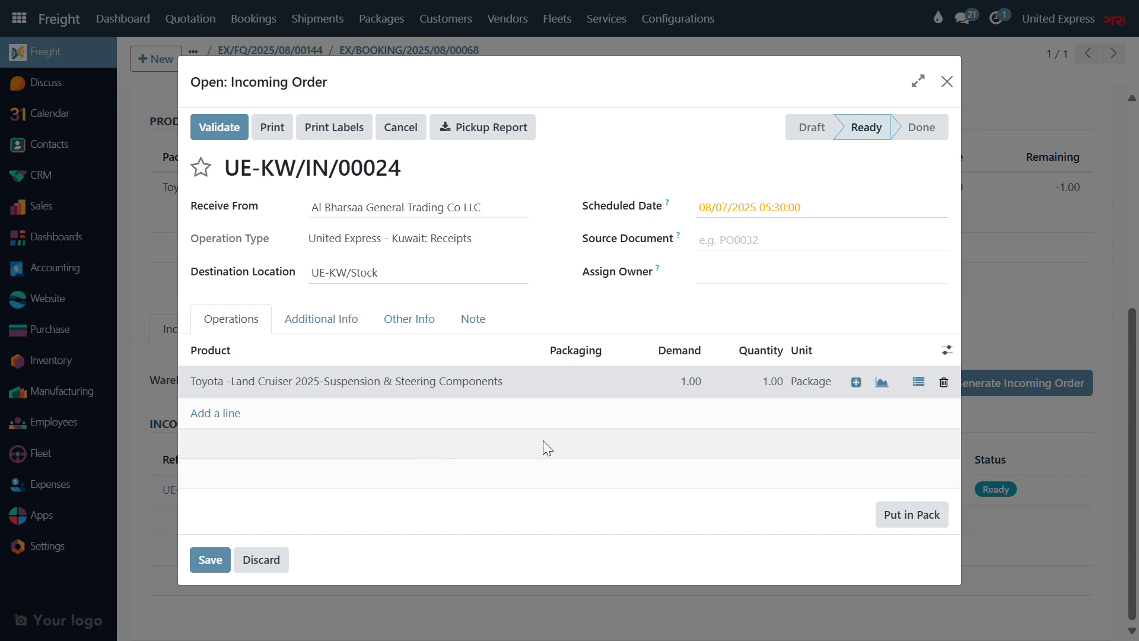
Step: Validate the incoming order, then save and close it
left_click(225, 129)
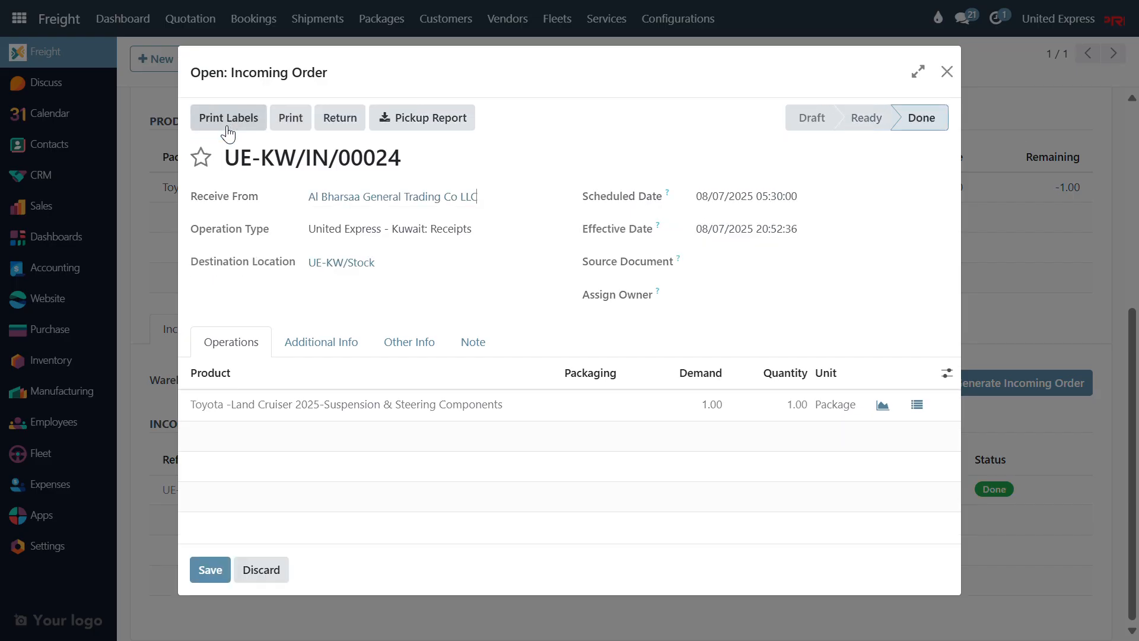
left_click(211, 570)
scroll(415, 238, "up", 2)
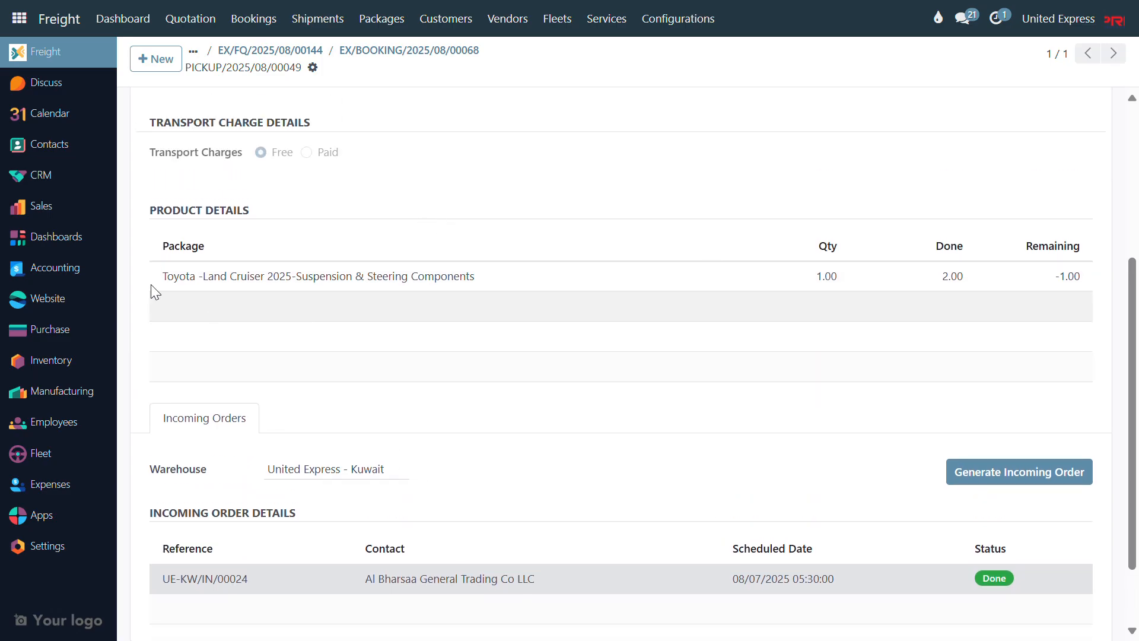
Step: Switch to the Inventory app and search its products for "Toyota -Land Cruiser 2025"
left_click(87, 362)
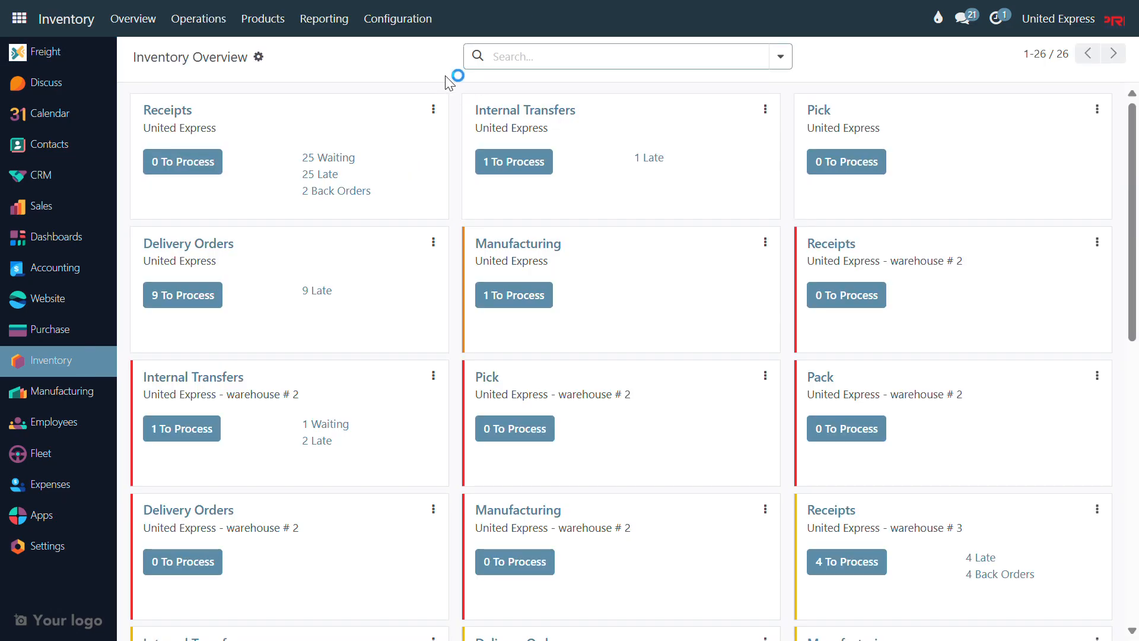
left_click(263, 19)
left_click(269, 51)
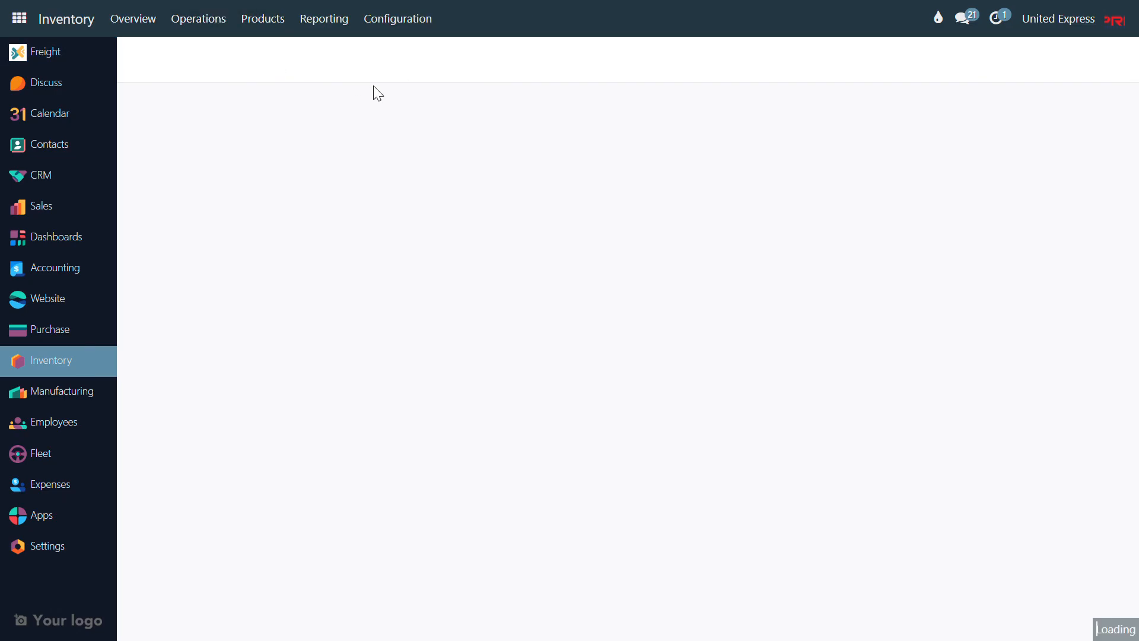
left_click(571, 56)
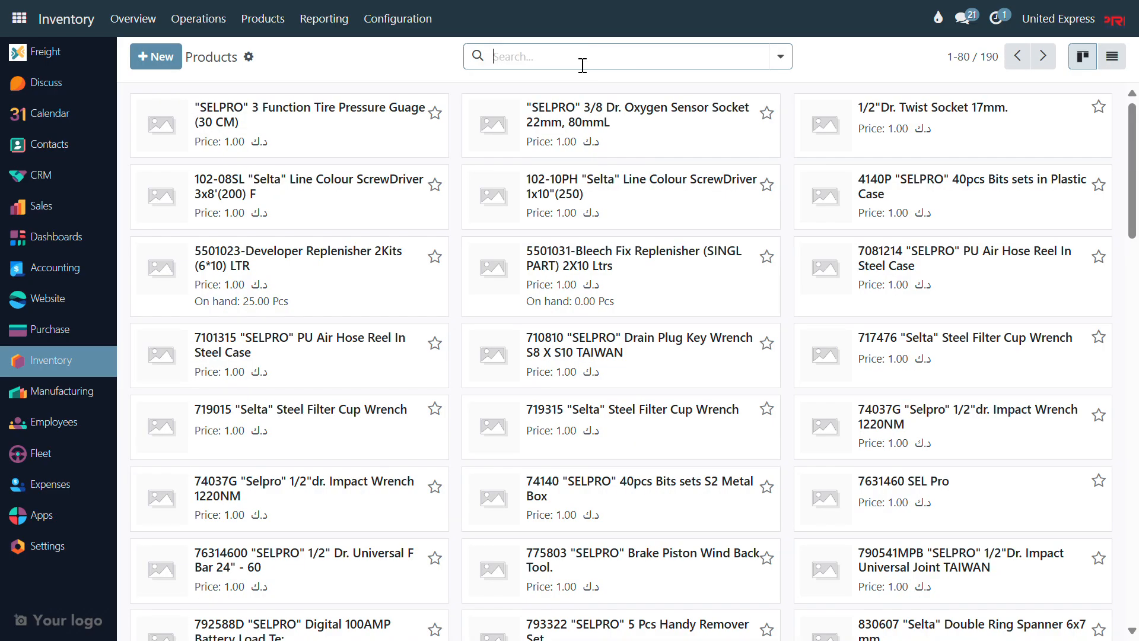
type("Toyota -Land Cruiser 2025- Control Arms")
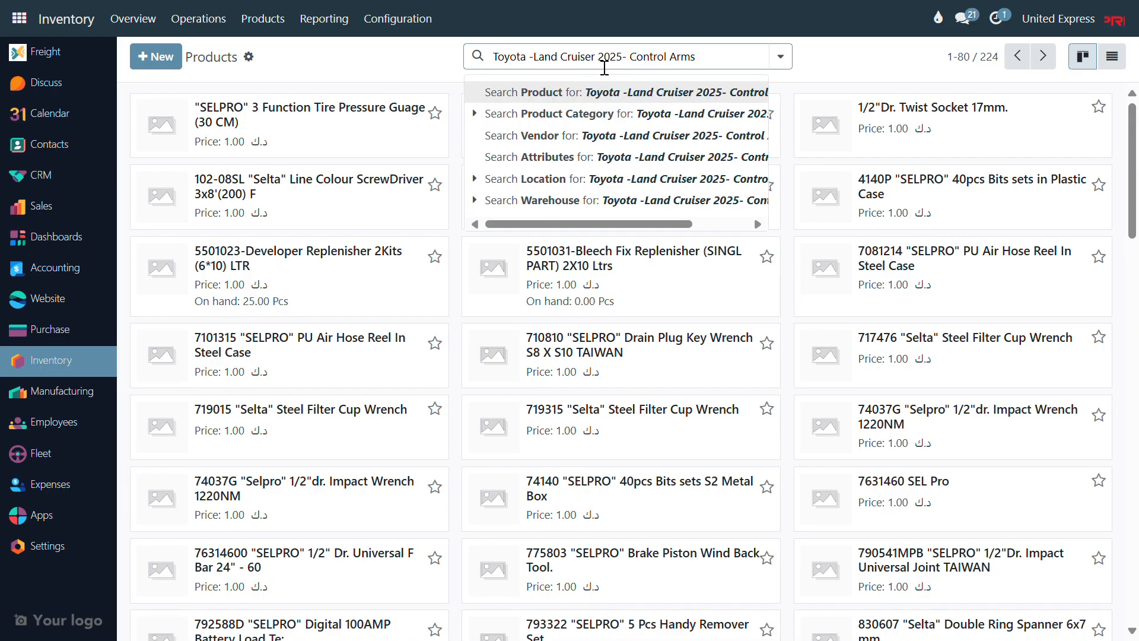
left_click_drag(634, 67, 714, 74)
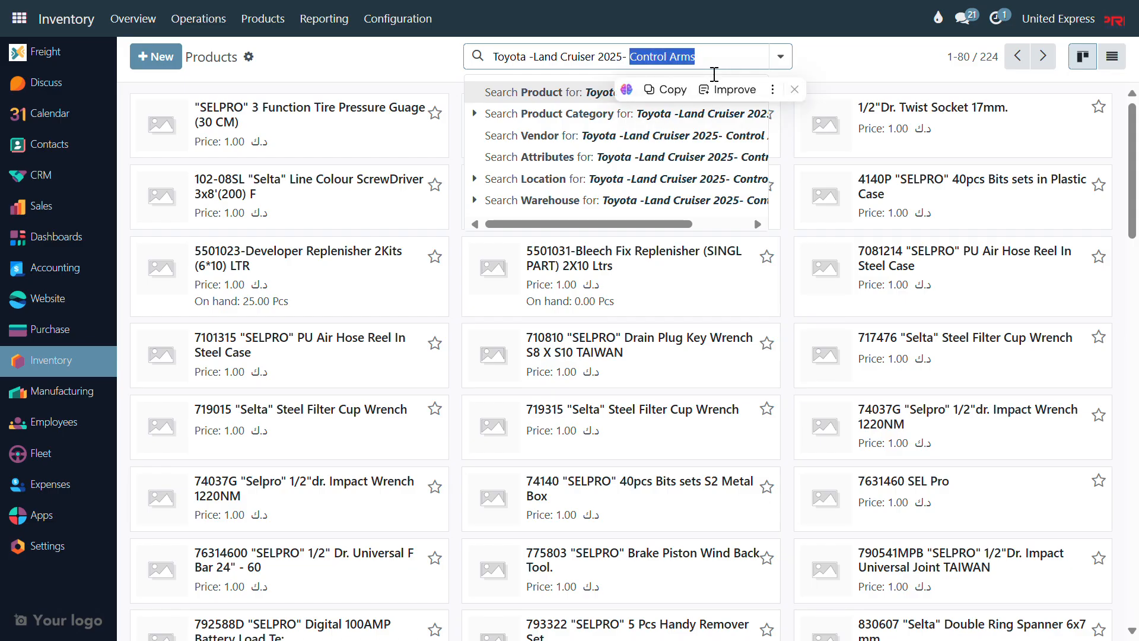
key("BackSpace")
key("Return")
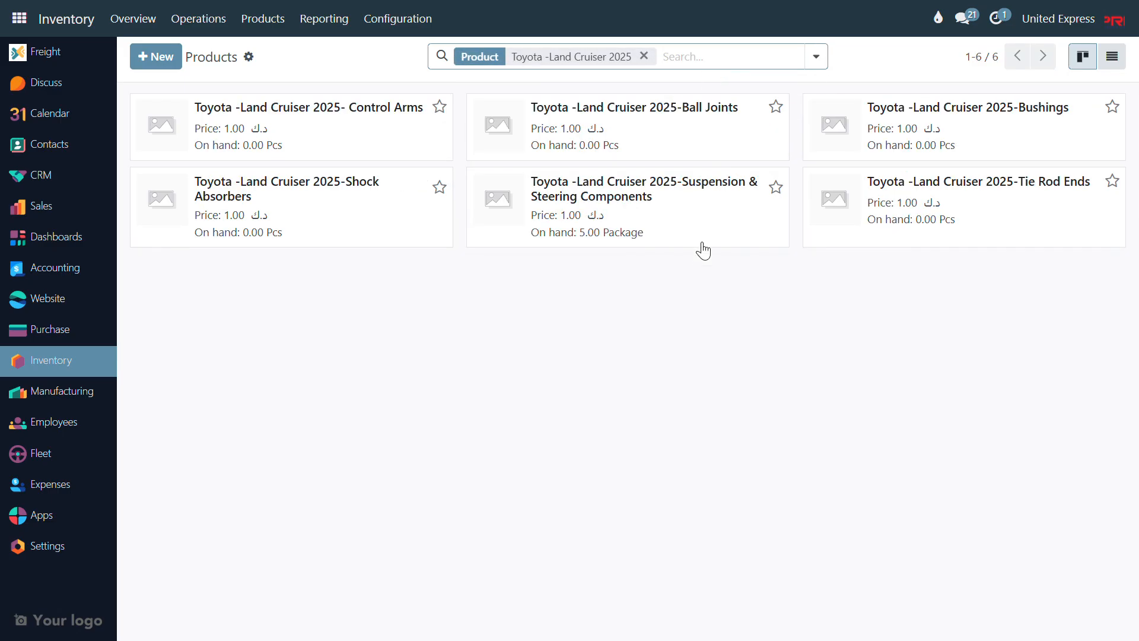
Step: Open the on-hand stock lines of the "Toyota -Land Cruiser 2025-Suspension & Steering Components" product
left_click(680, 209)
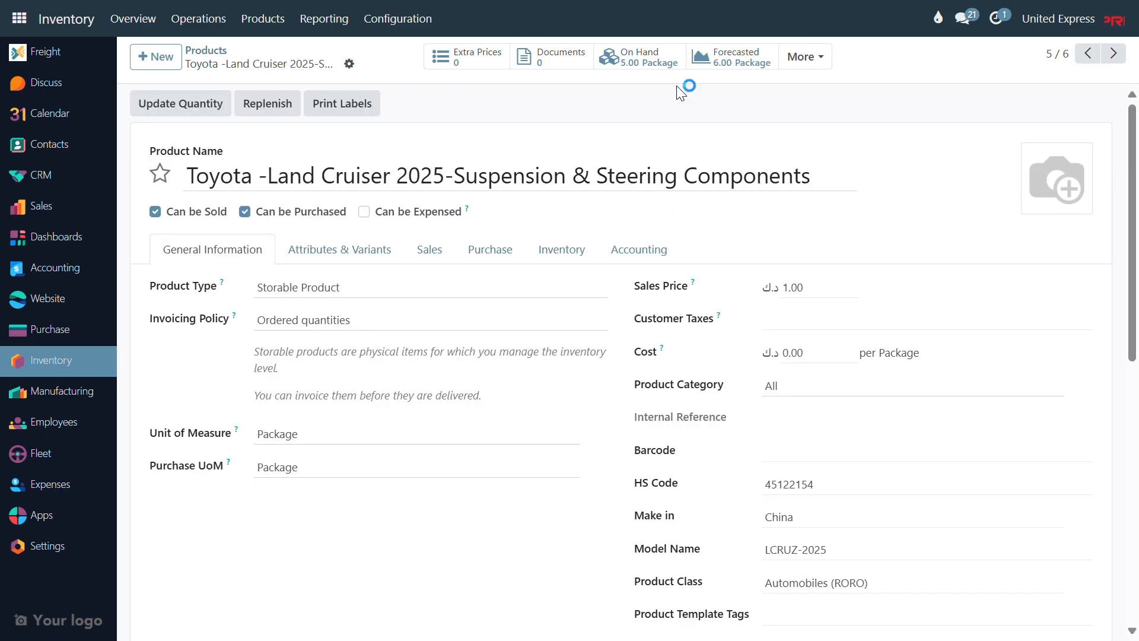
left_click(666, 61)
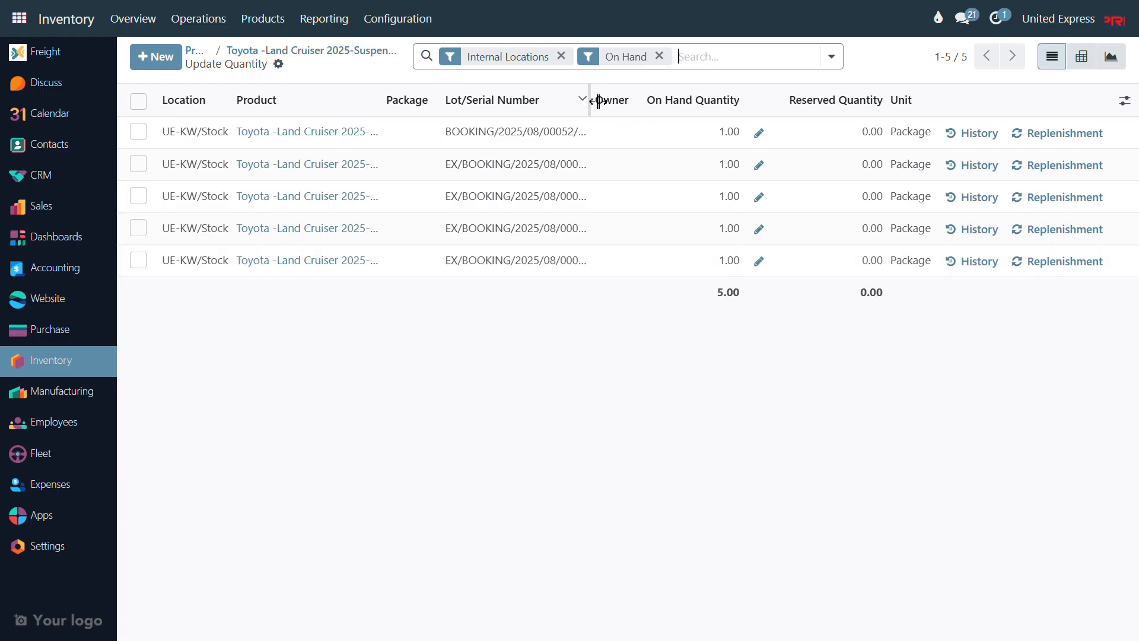
Step: Widen the Lot/Serial Number column of the on-hand stock lines to show the full serial numbers
left_click_drag(598, 101, 788, 100)
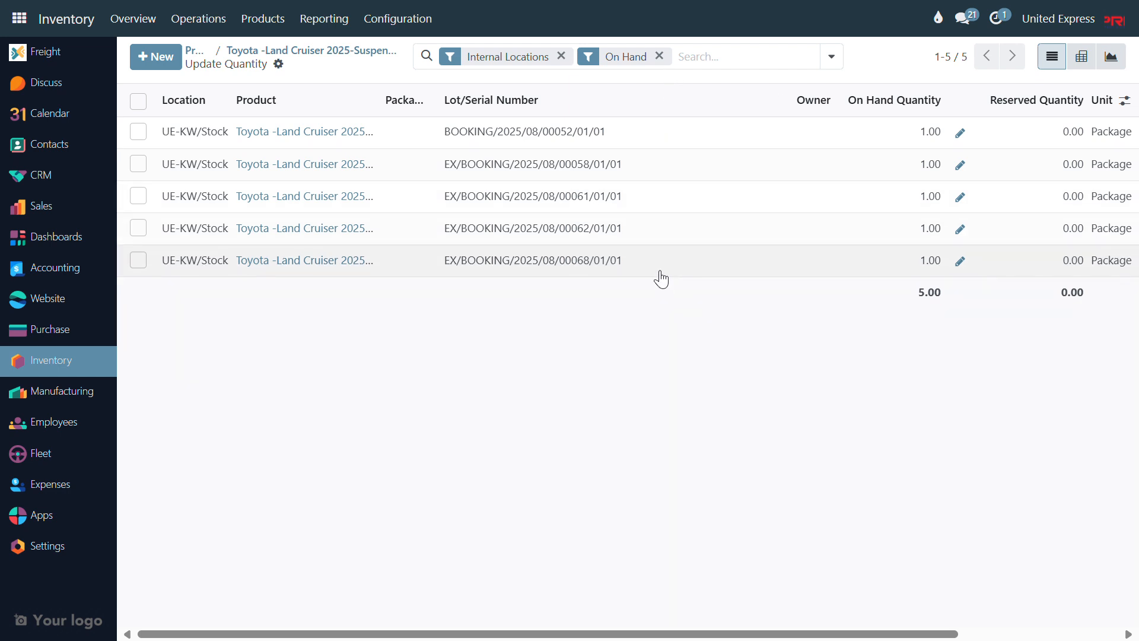
left_click(53, 421)
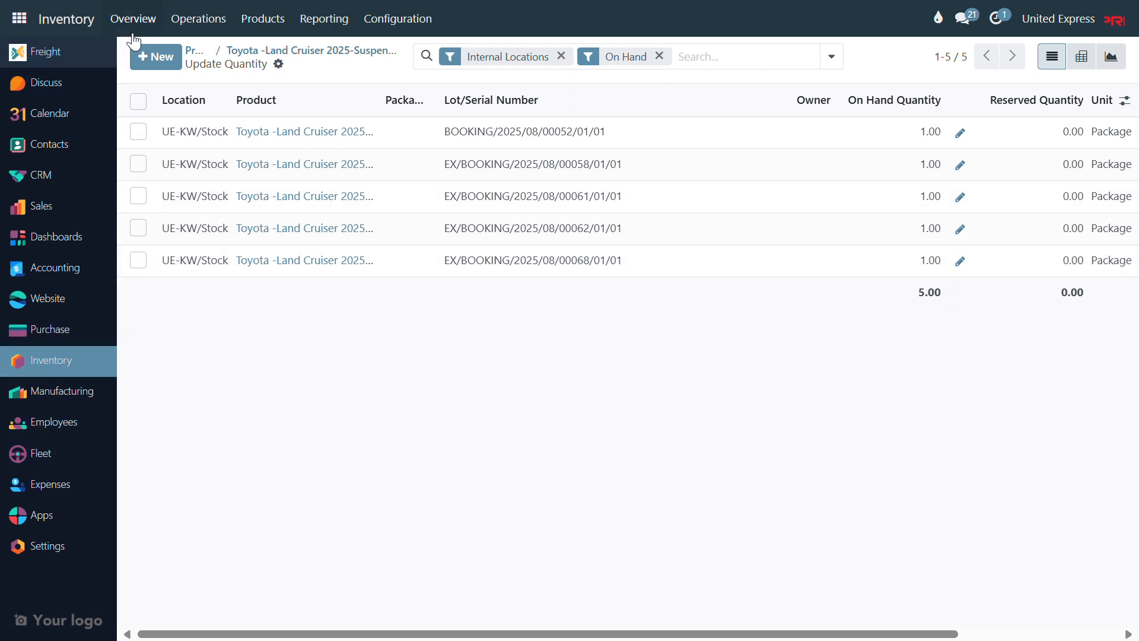
left_click(80, 318)
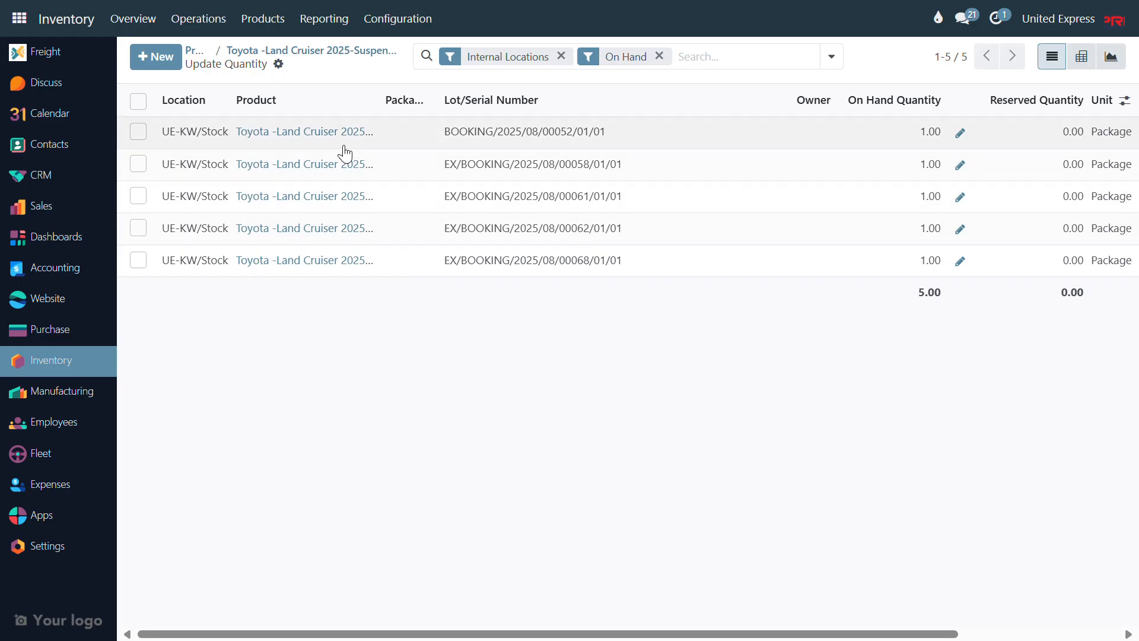
Step: Switch to the Freight app and bring up the available shipment views
left_click(77, 58)
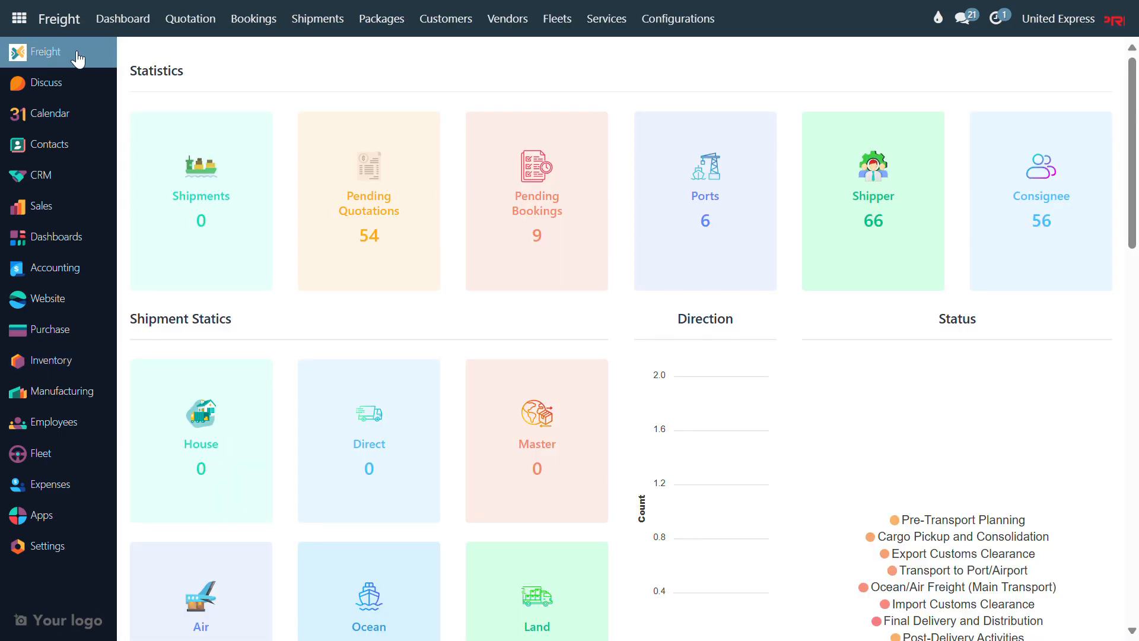
scroll(318, 297, "down", 15)
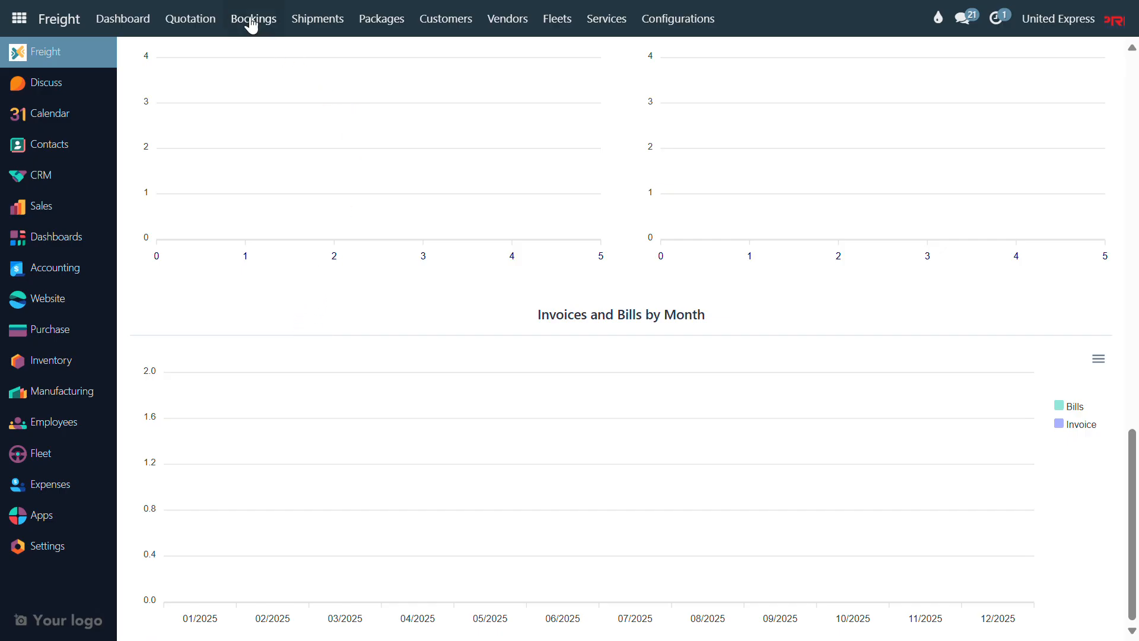
left_click(331, 22)
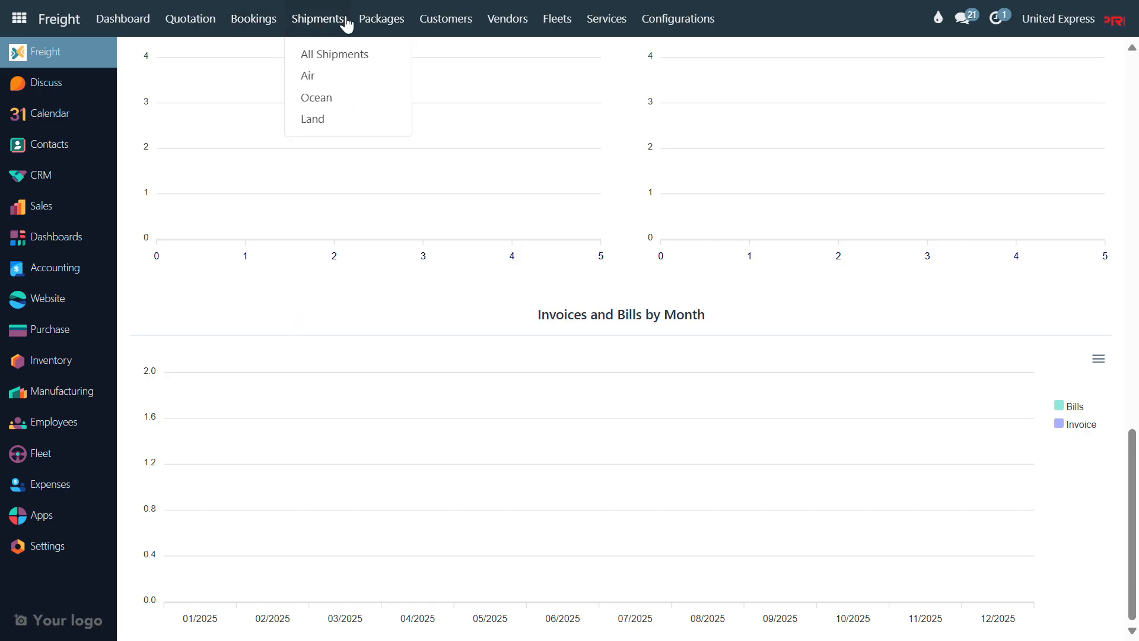